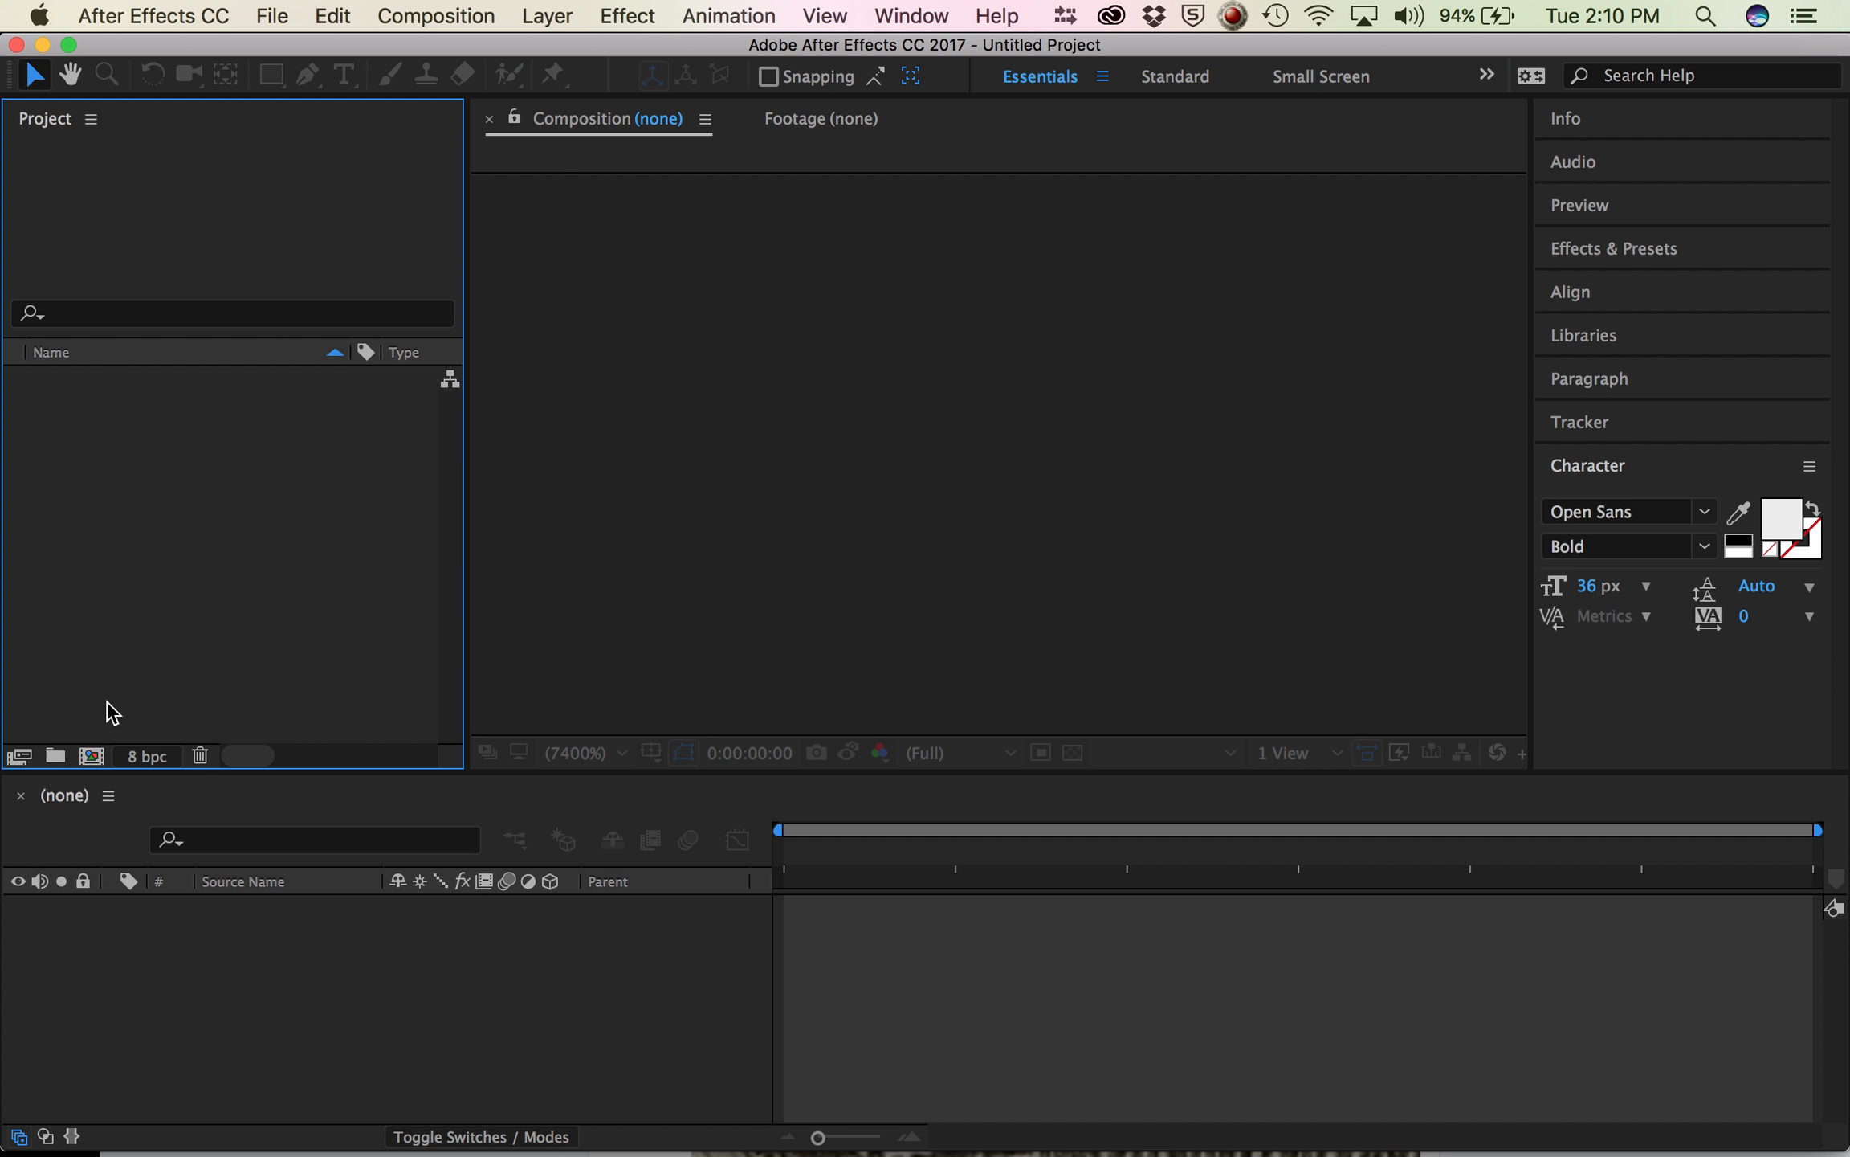
# - Start a new composition named "Shape demo" with the DVCPRO HD 1080 29.97 preset and a duration of 0:00:10:00
pyautogui.click(92, 757)
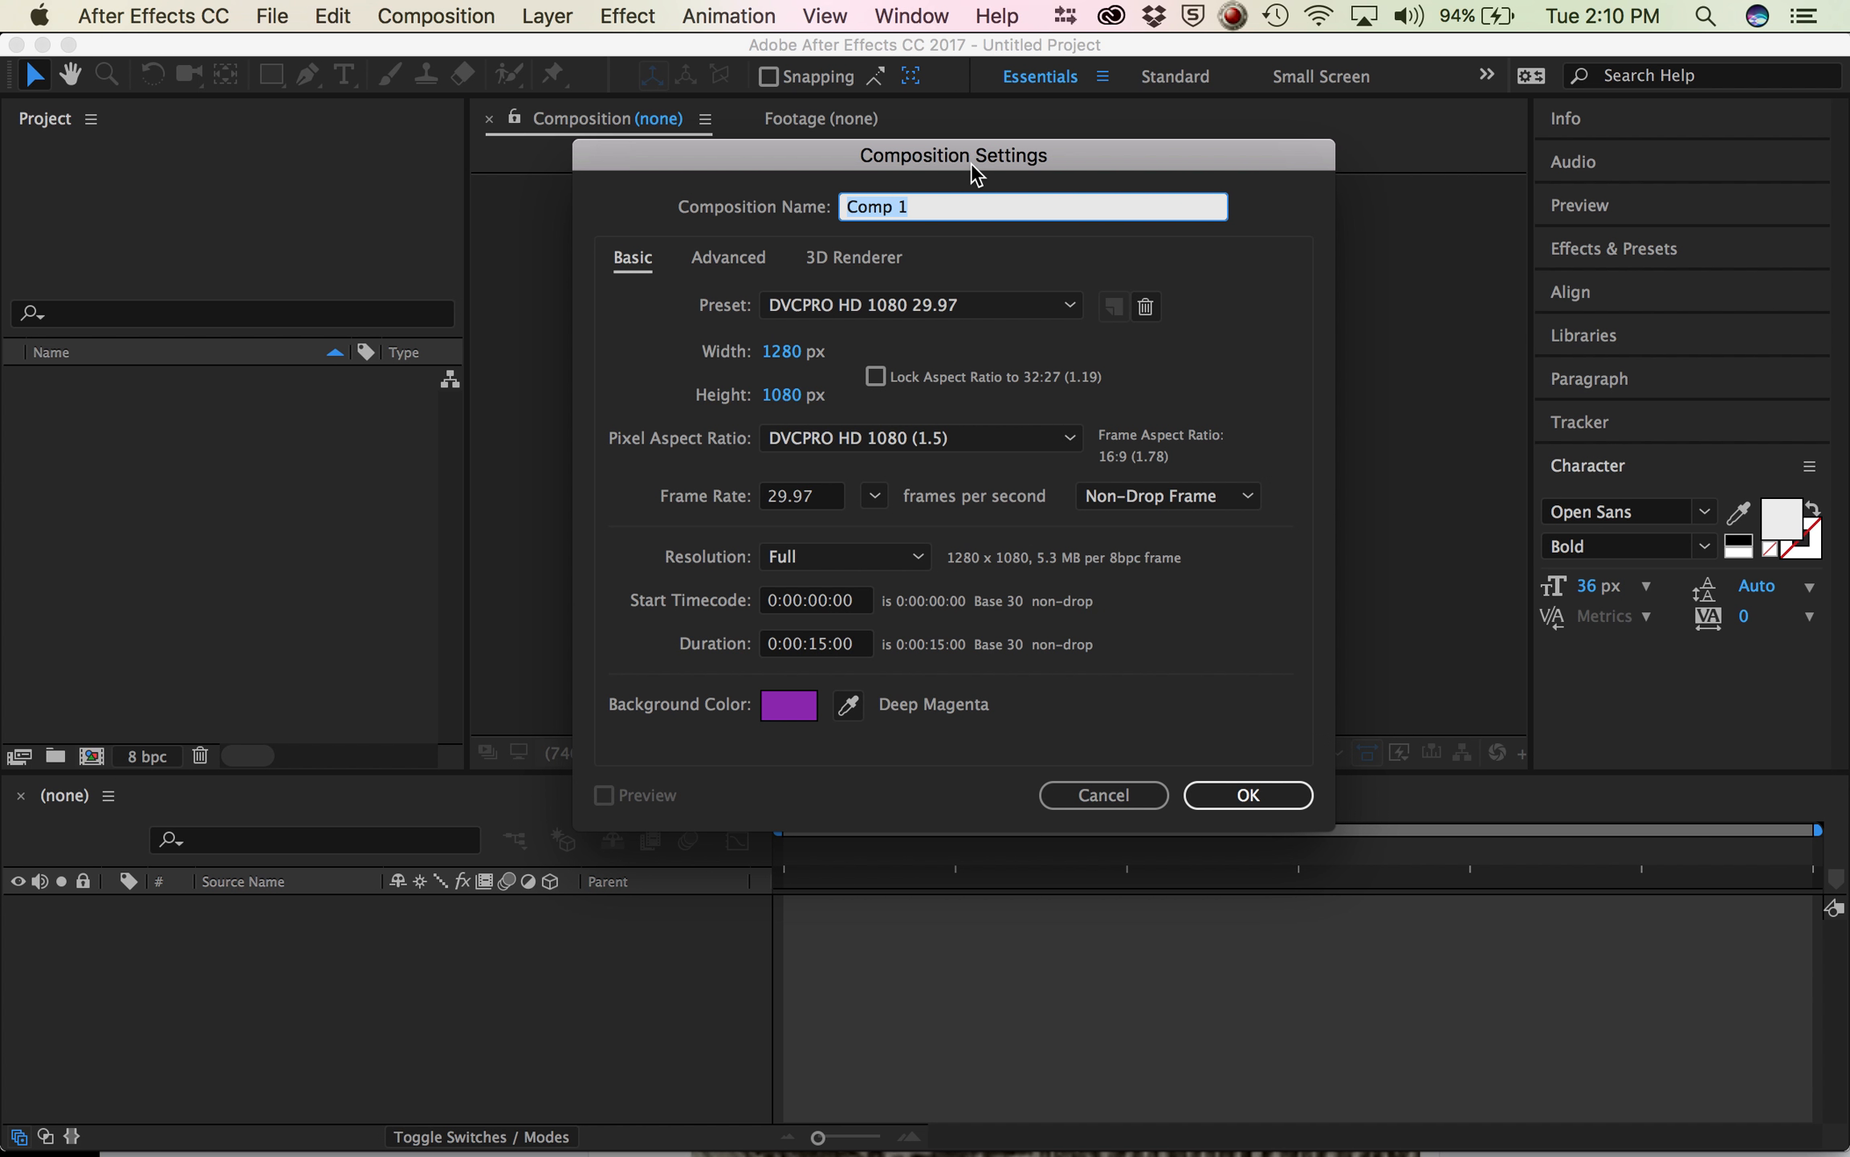
pyautogui.write('Shape demo')
pyautogui.click(1064, 303)
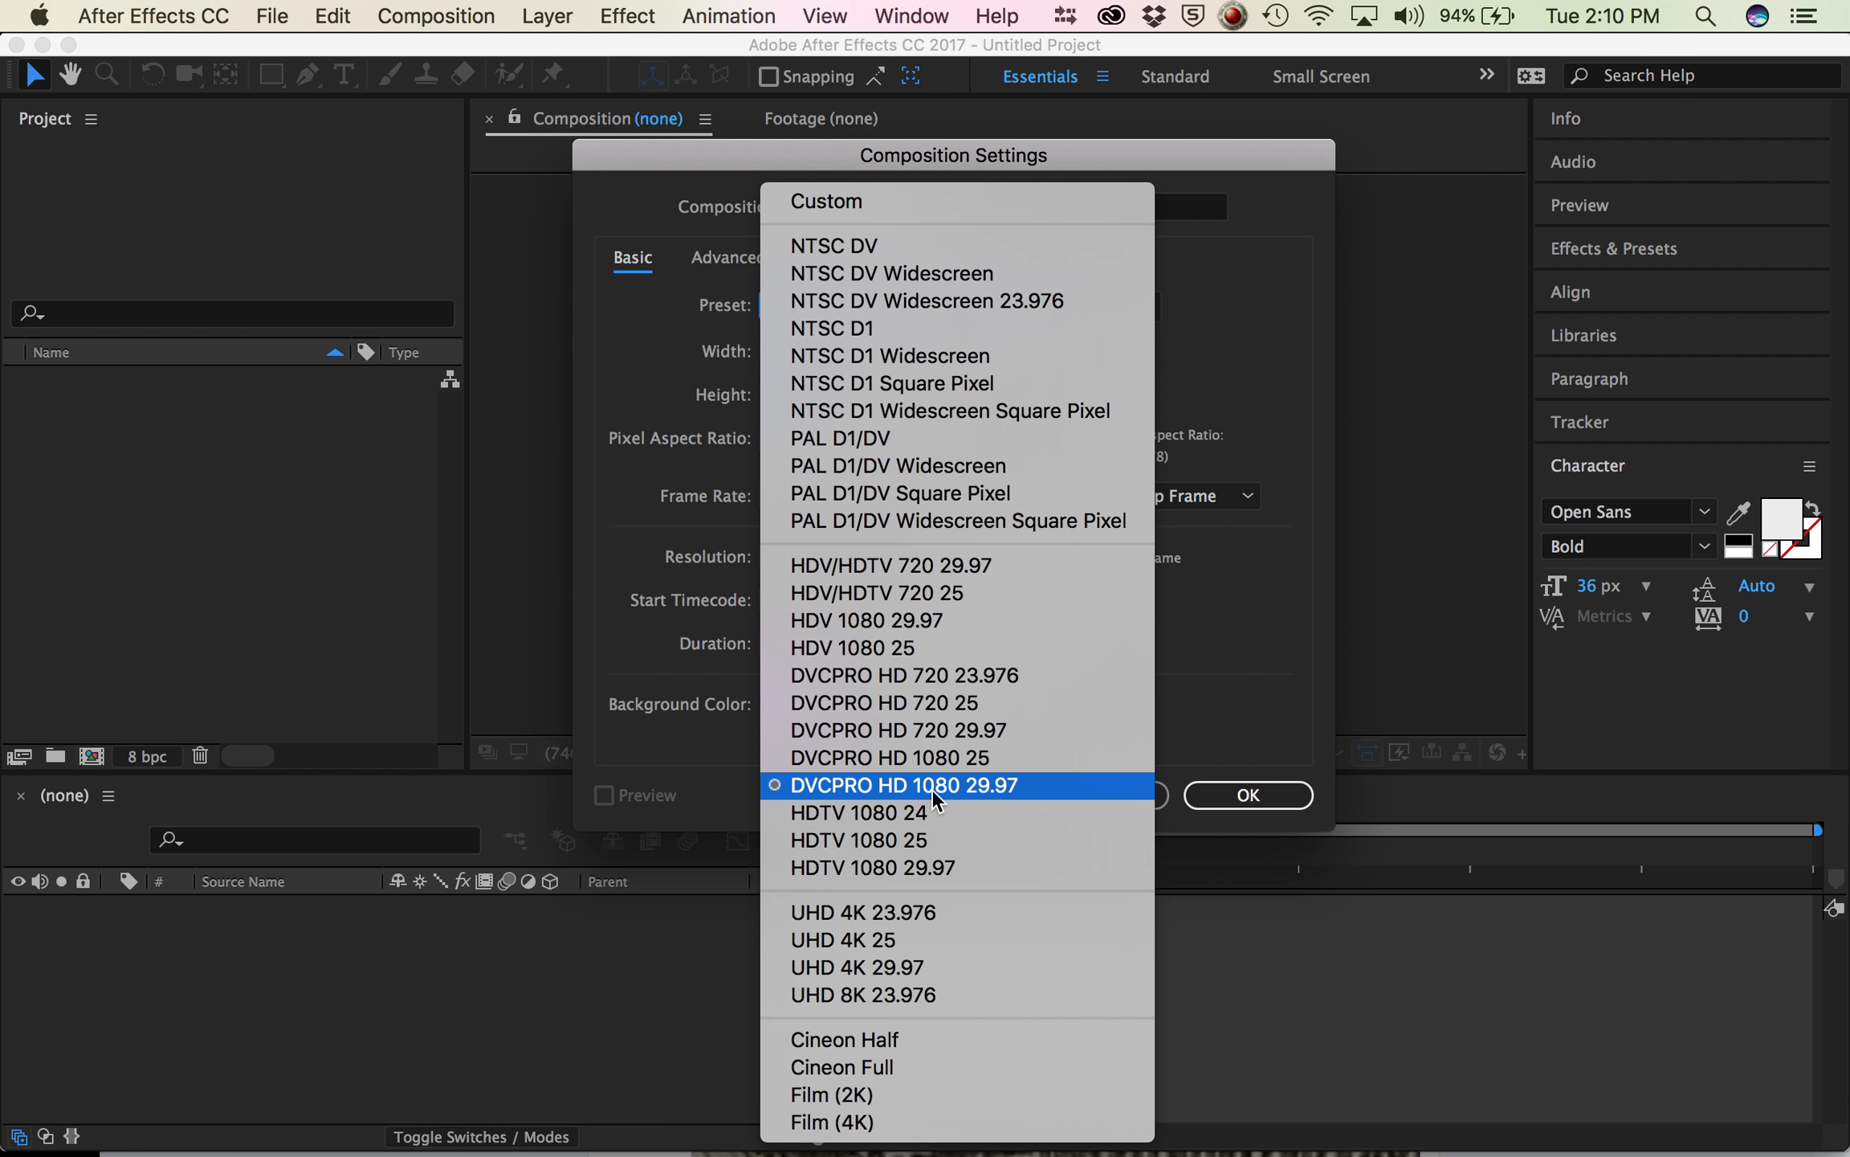
pyautogui.click(1002, 791)
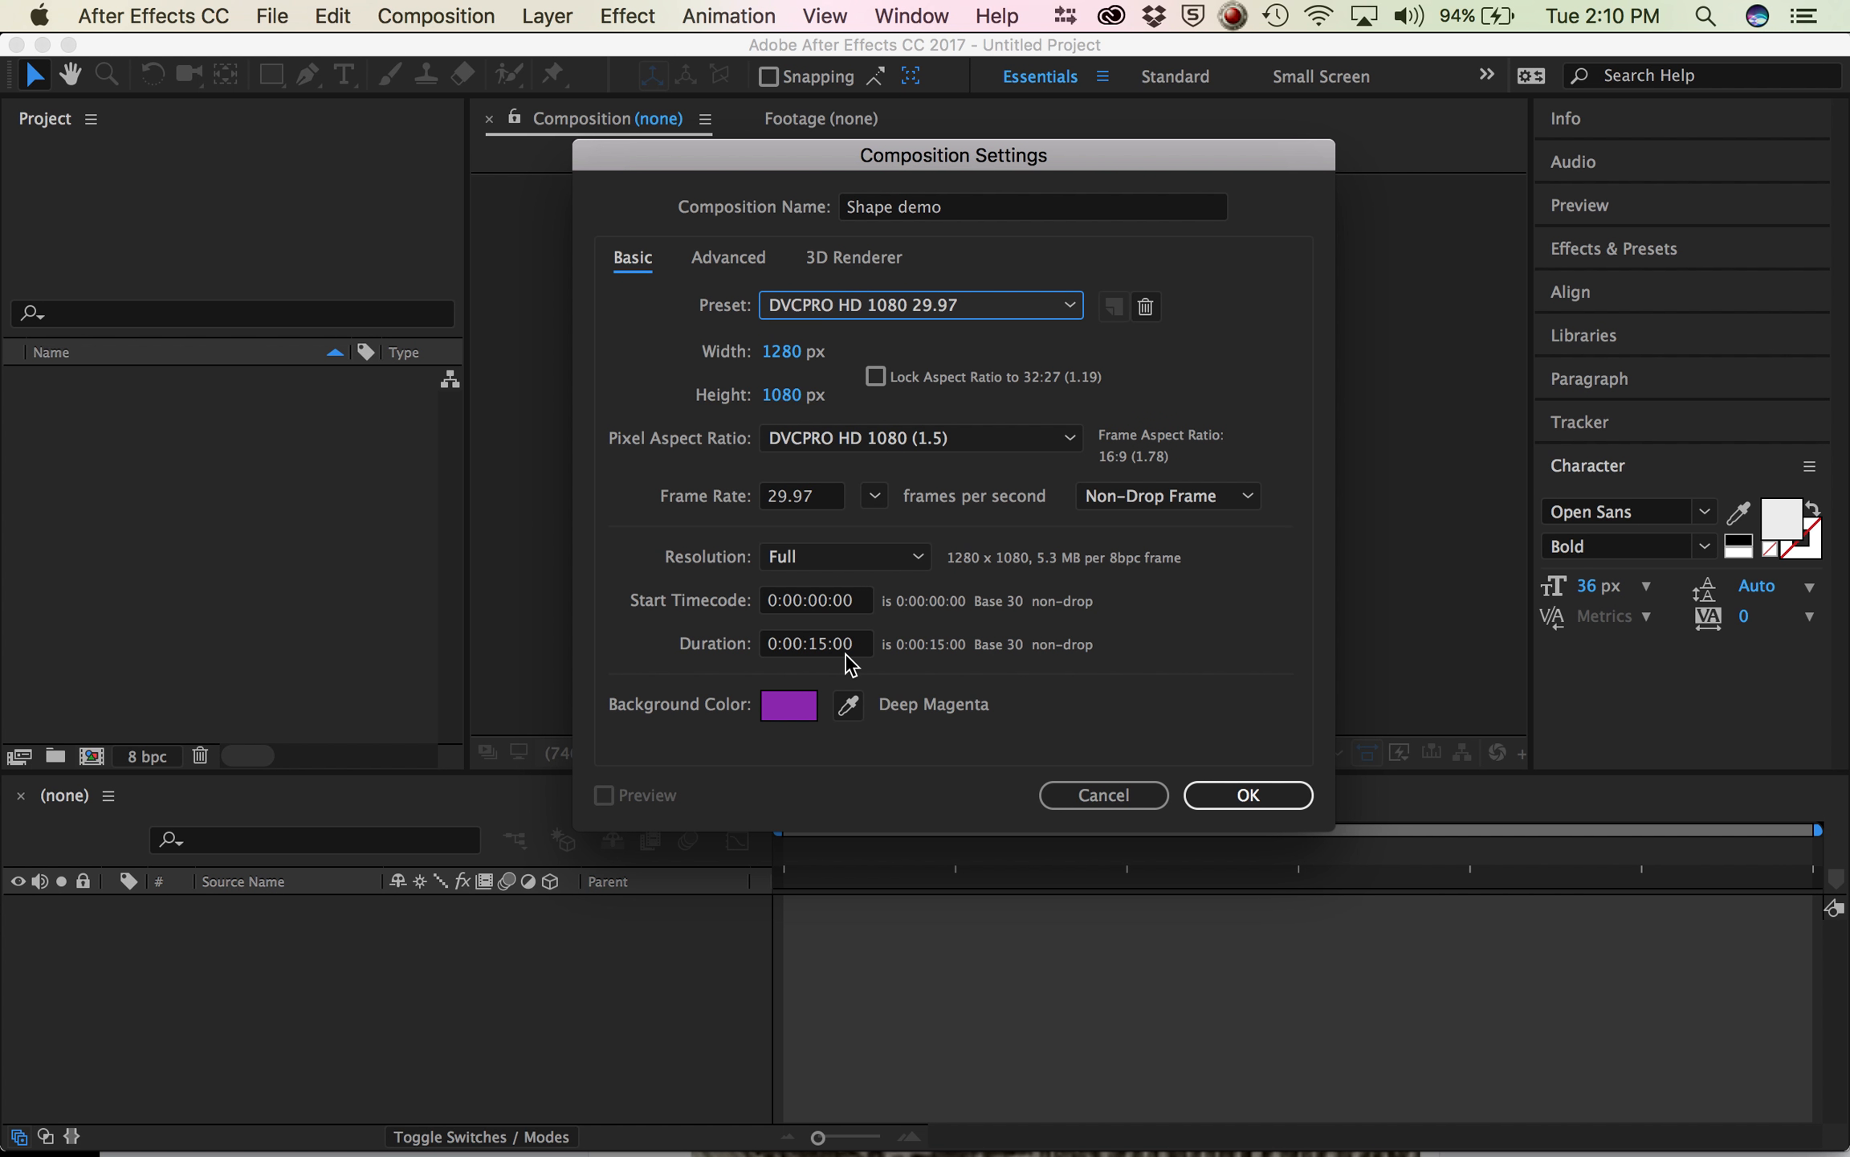
pyautogui.click(822, 643)
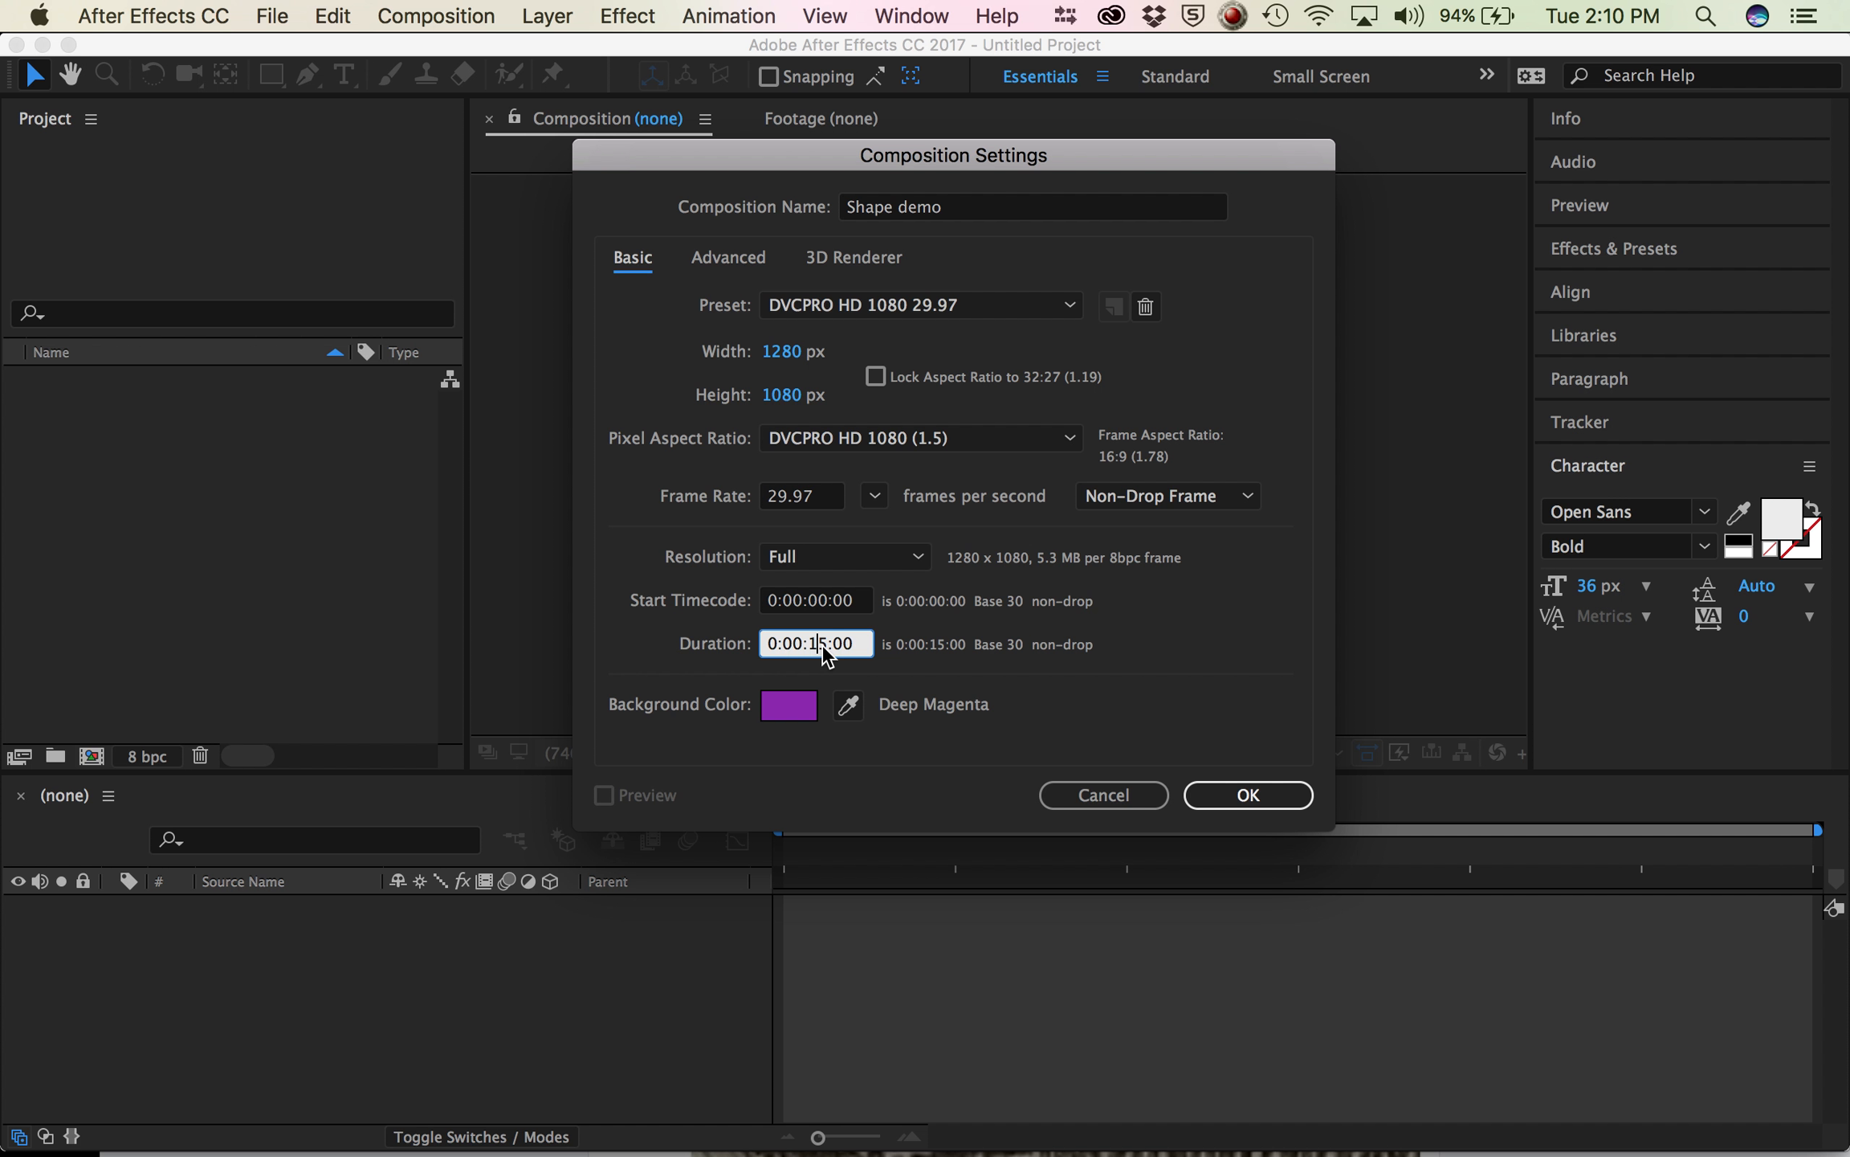
pyautogui.press('BackSpace')
pyautogui.write('0')
pyautogui.click(1092, 708)
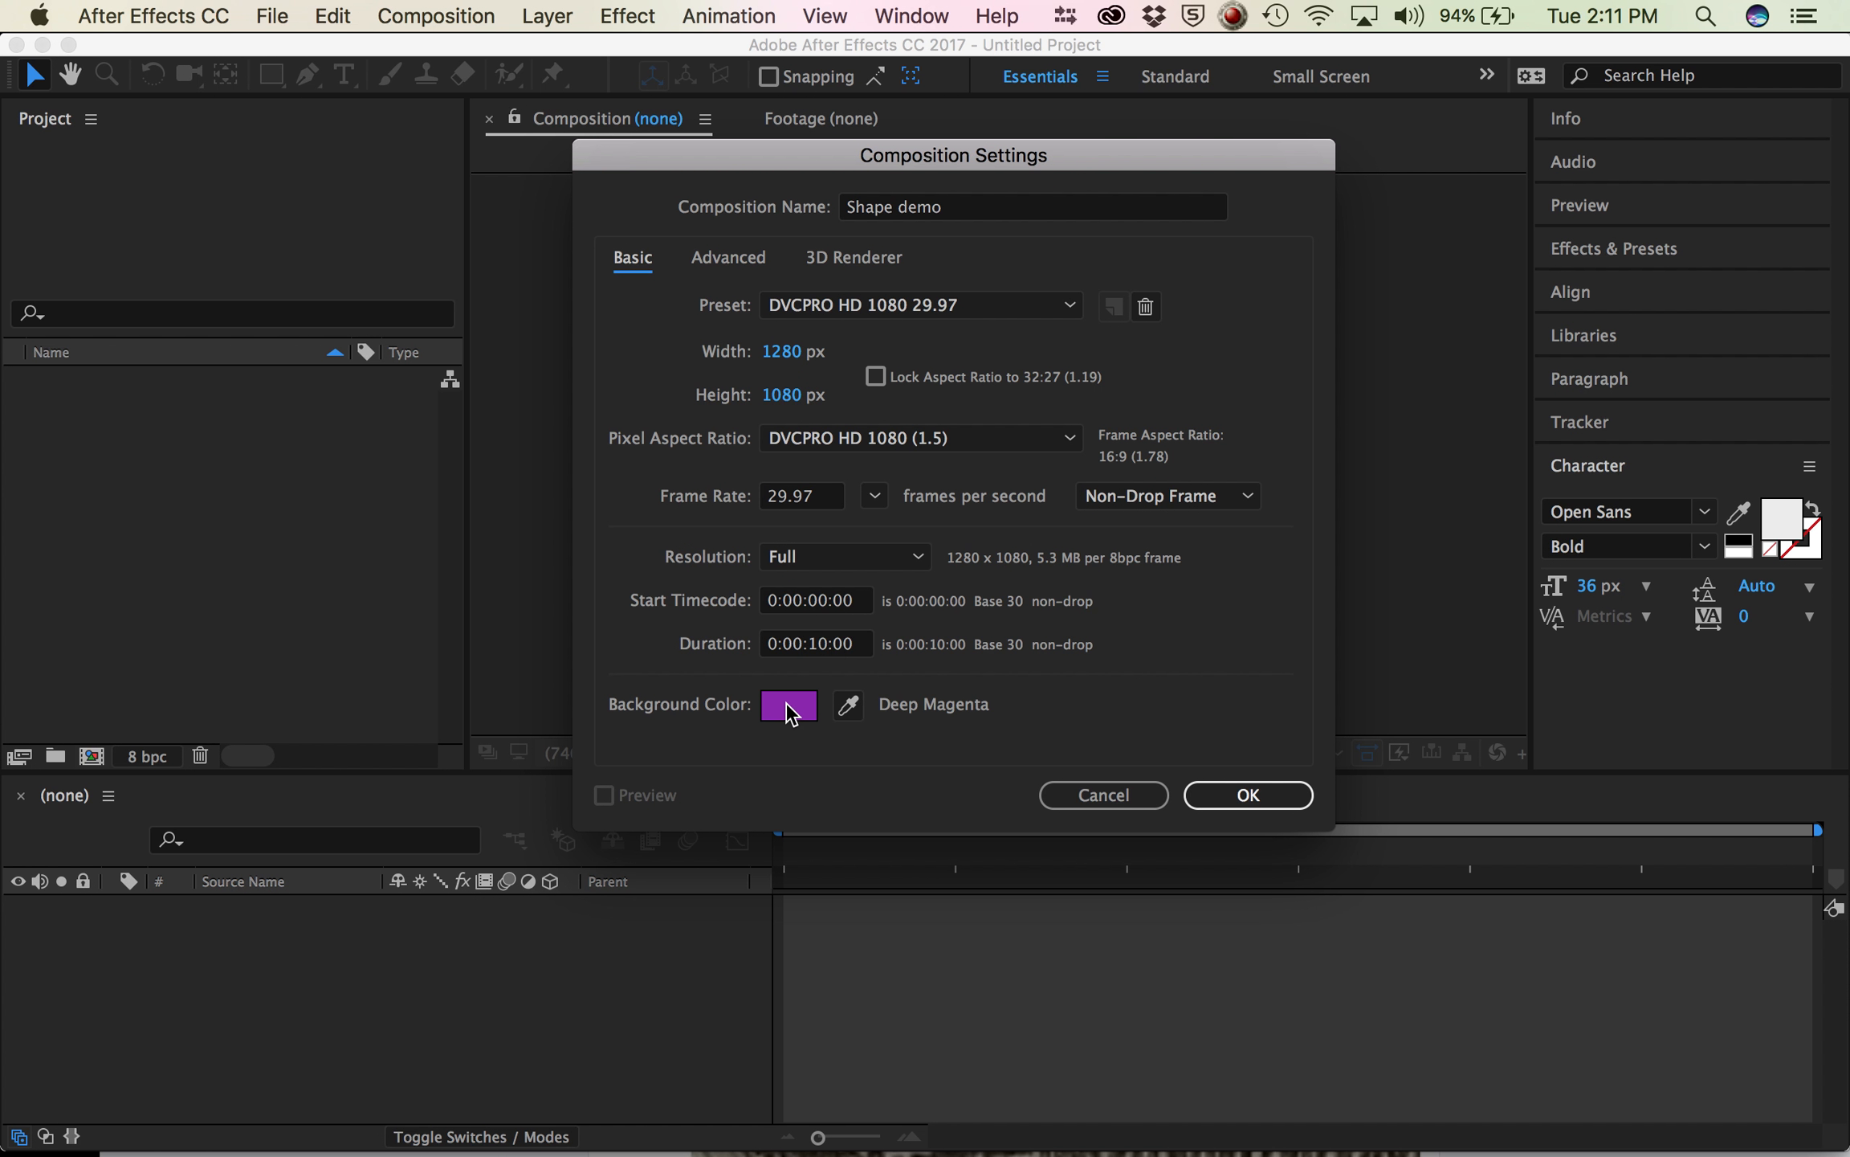
# - Set the composition's background color to a bright magenta and create the composition
pyautogui.click(849, 704)
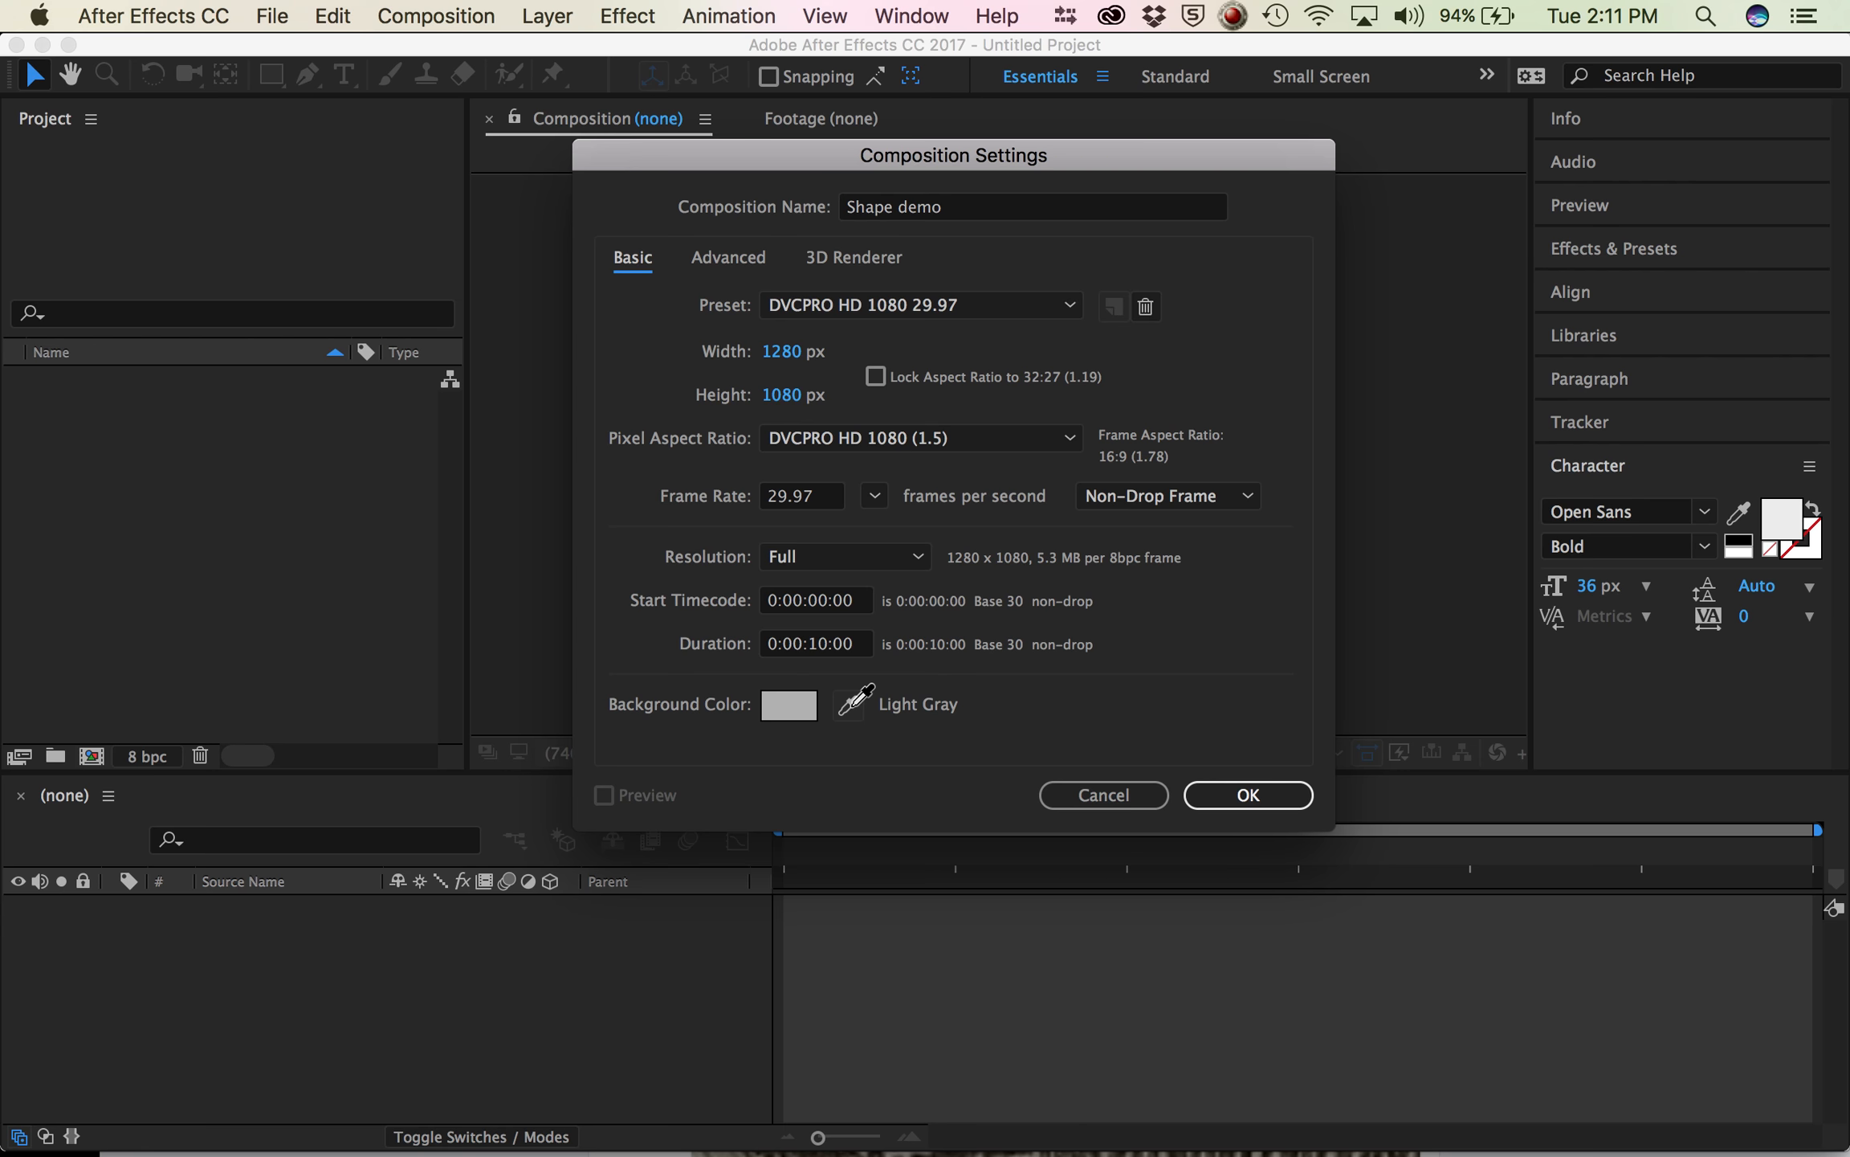
pyautogui.click(841, 717)
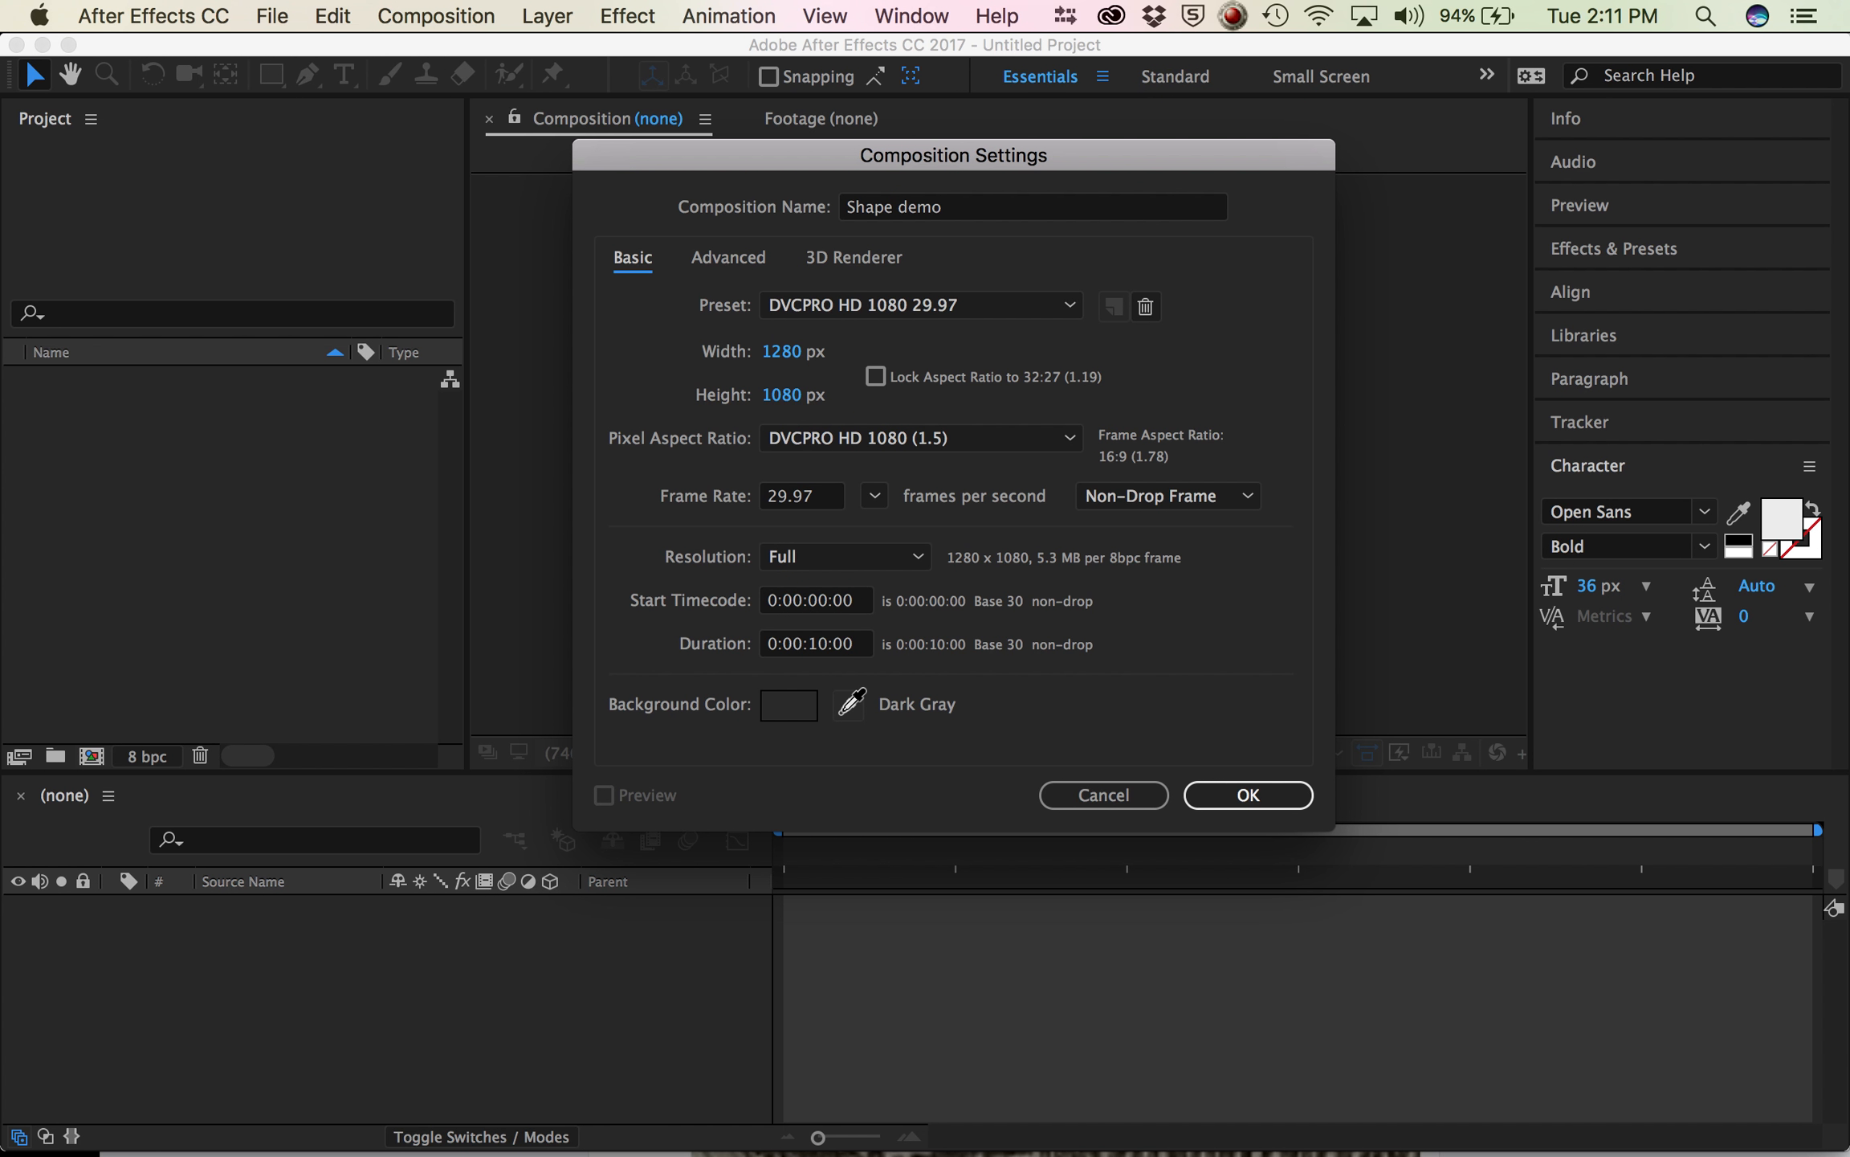
pyautogui.click(800, 709)
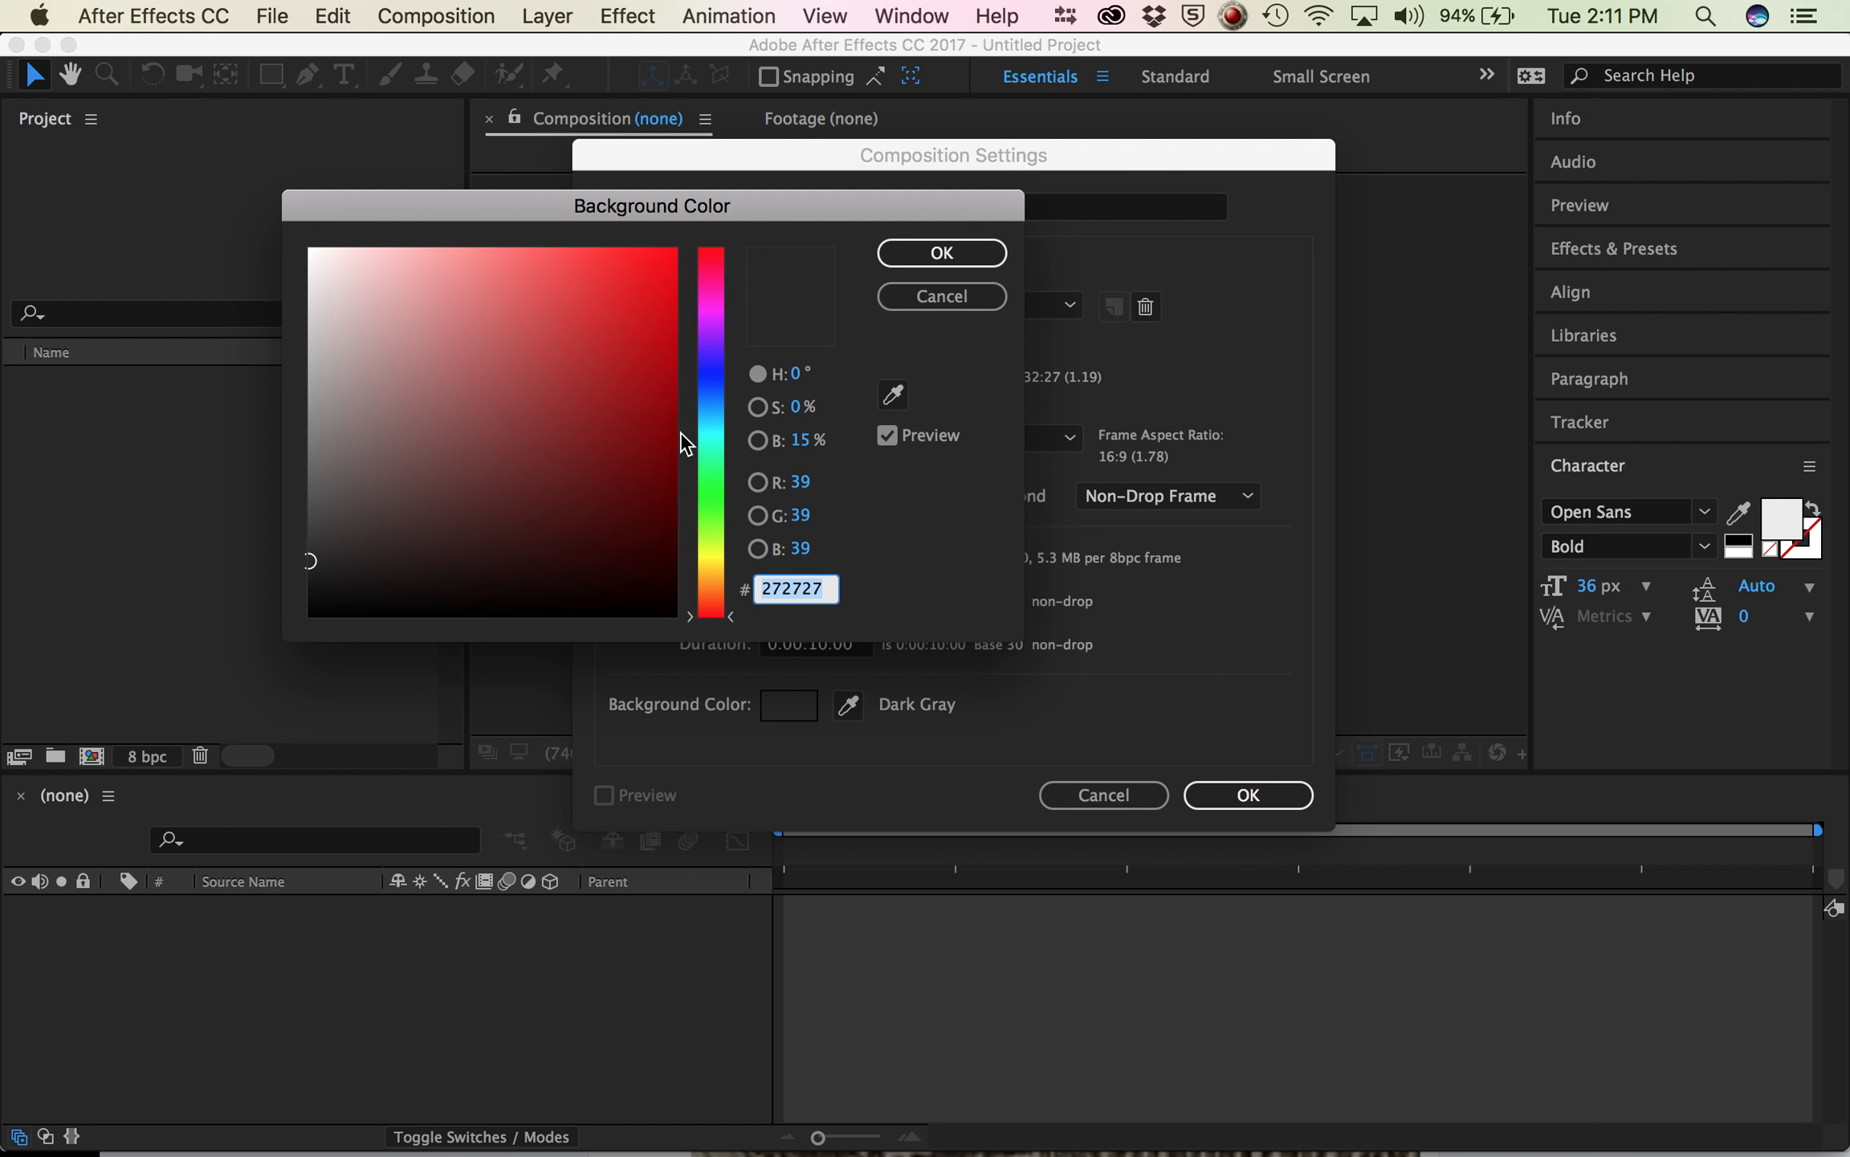
pyautogui.click(724, 308)
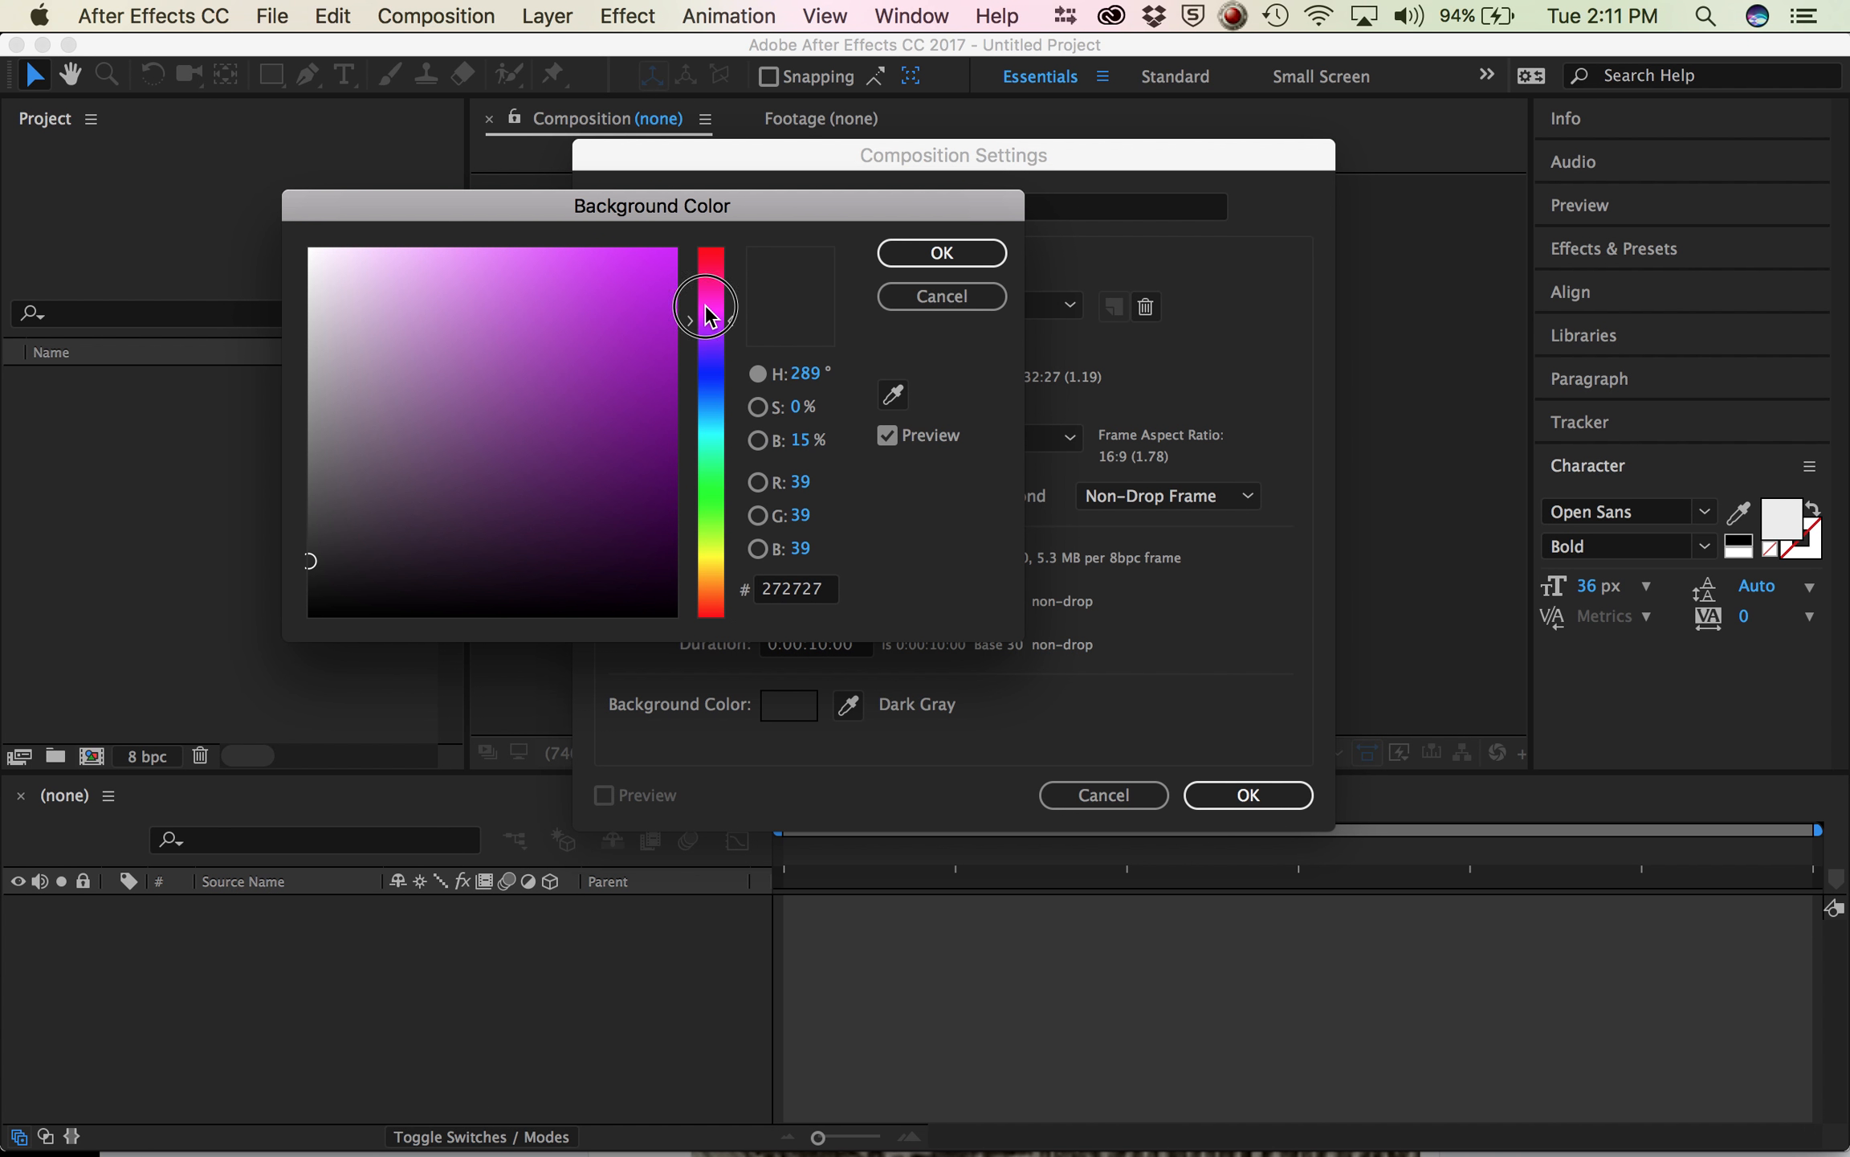
pyautogui.click(644, 311)
pyautogui.click(938, 255)
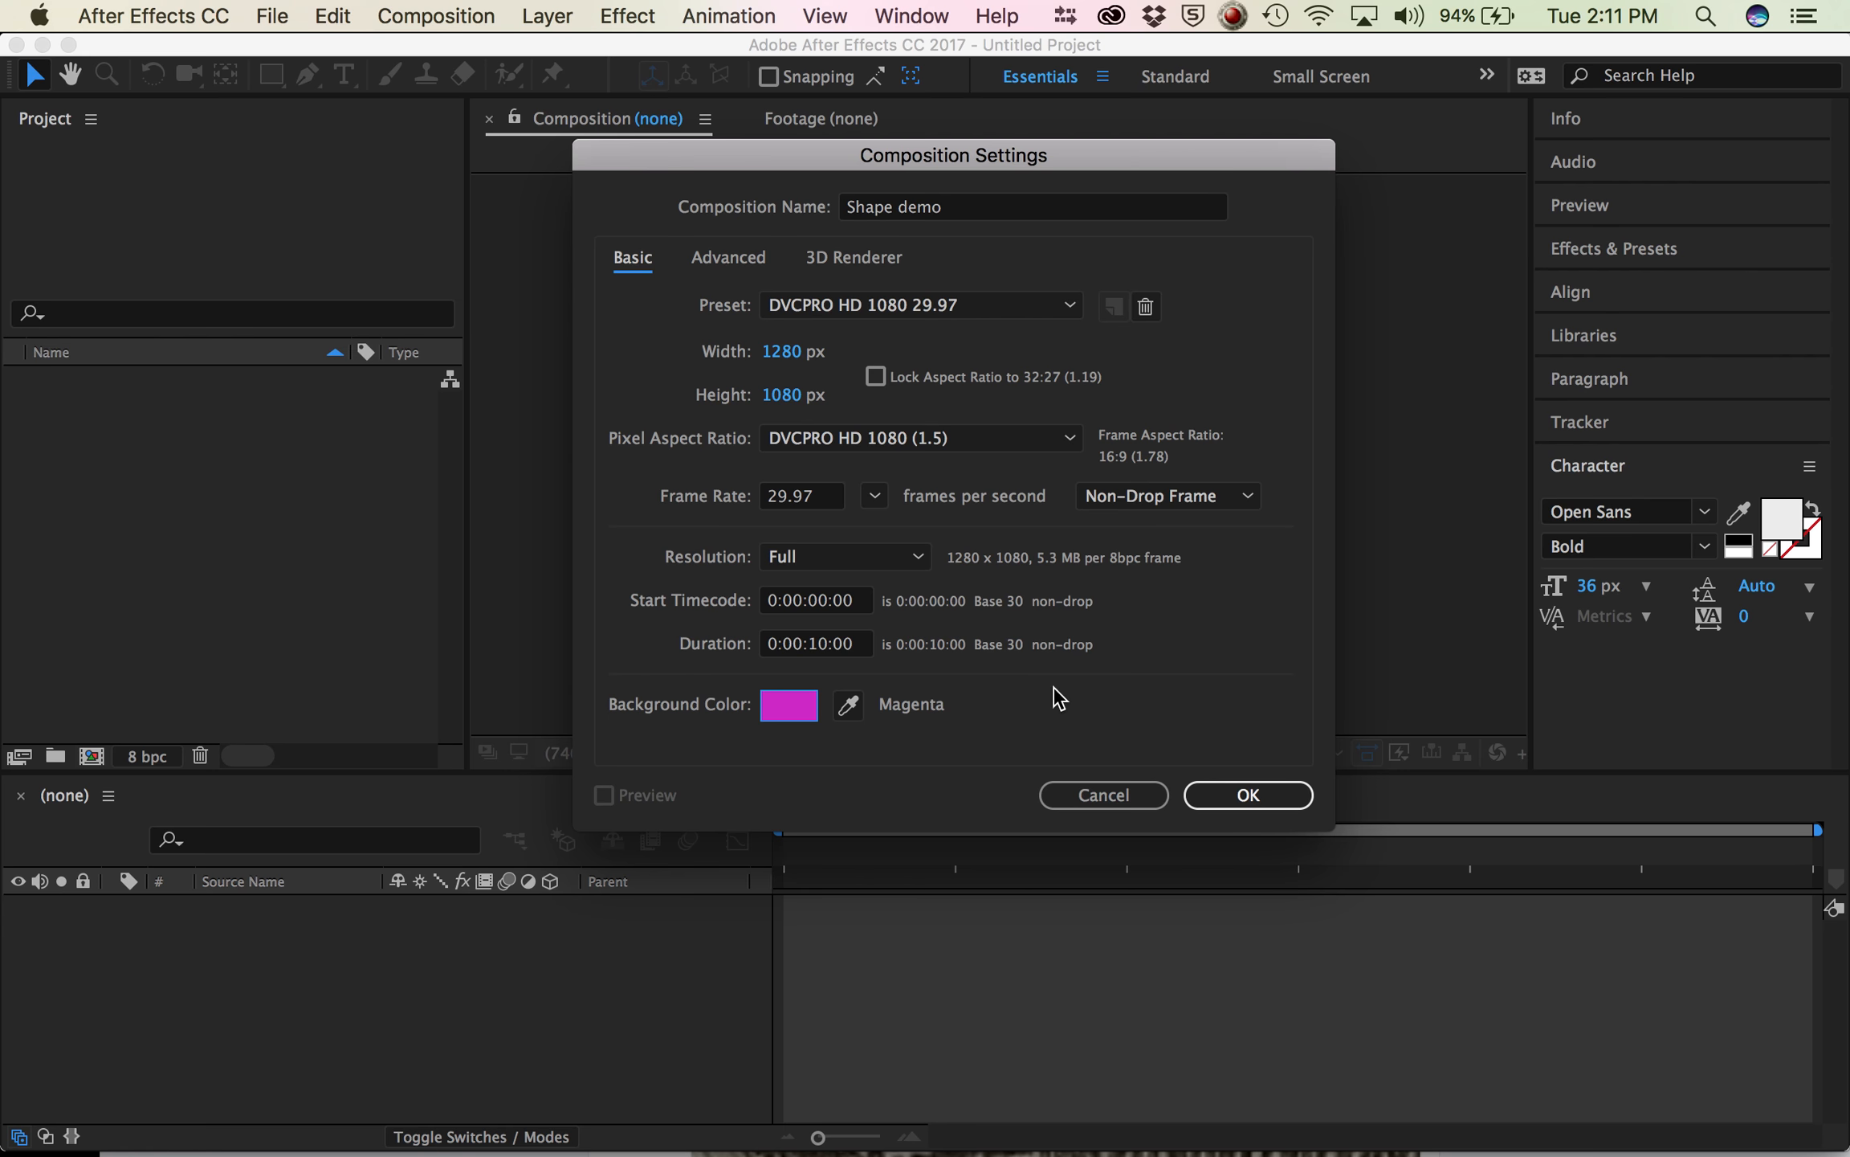
pyautogui.click(1205, 795)
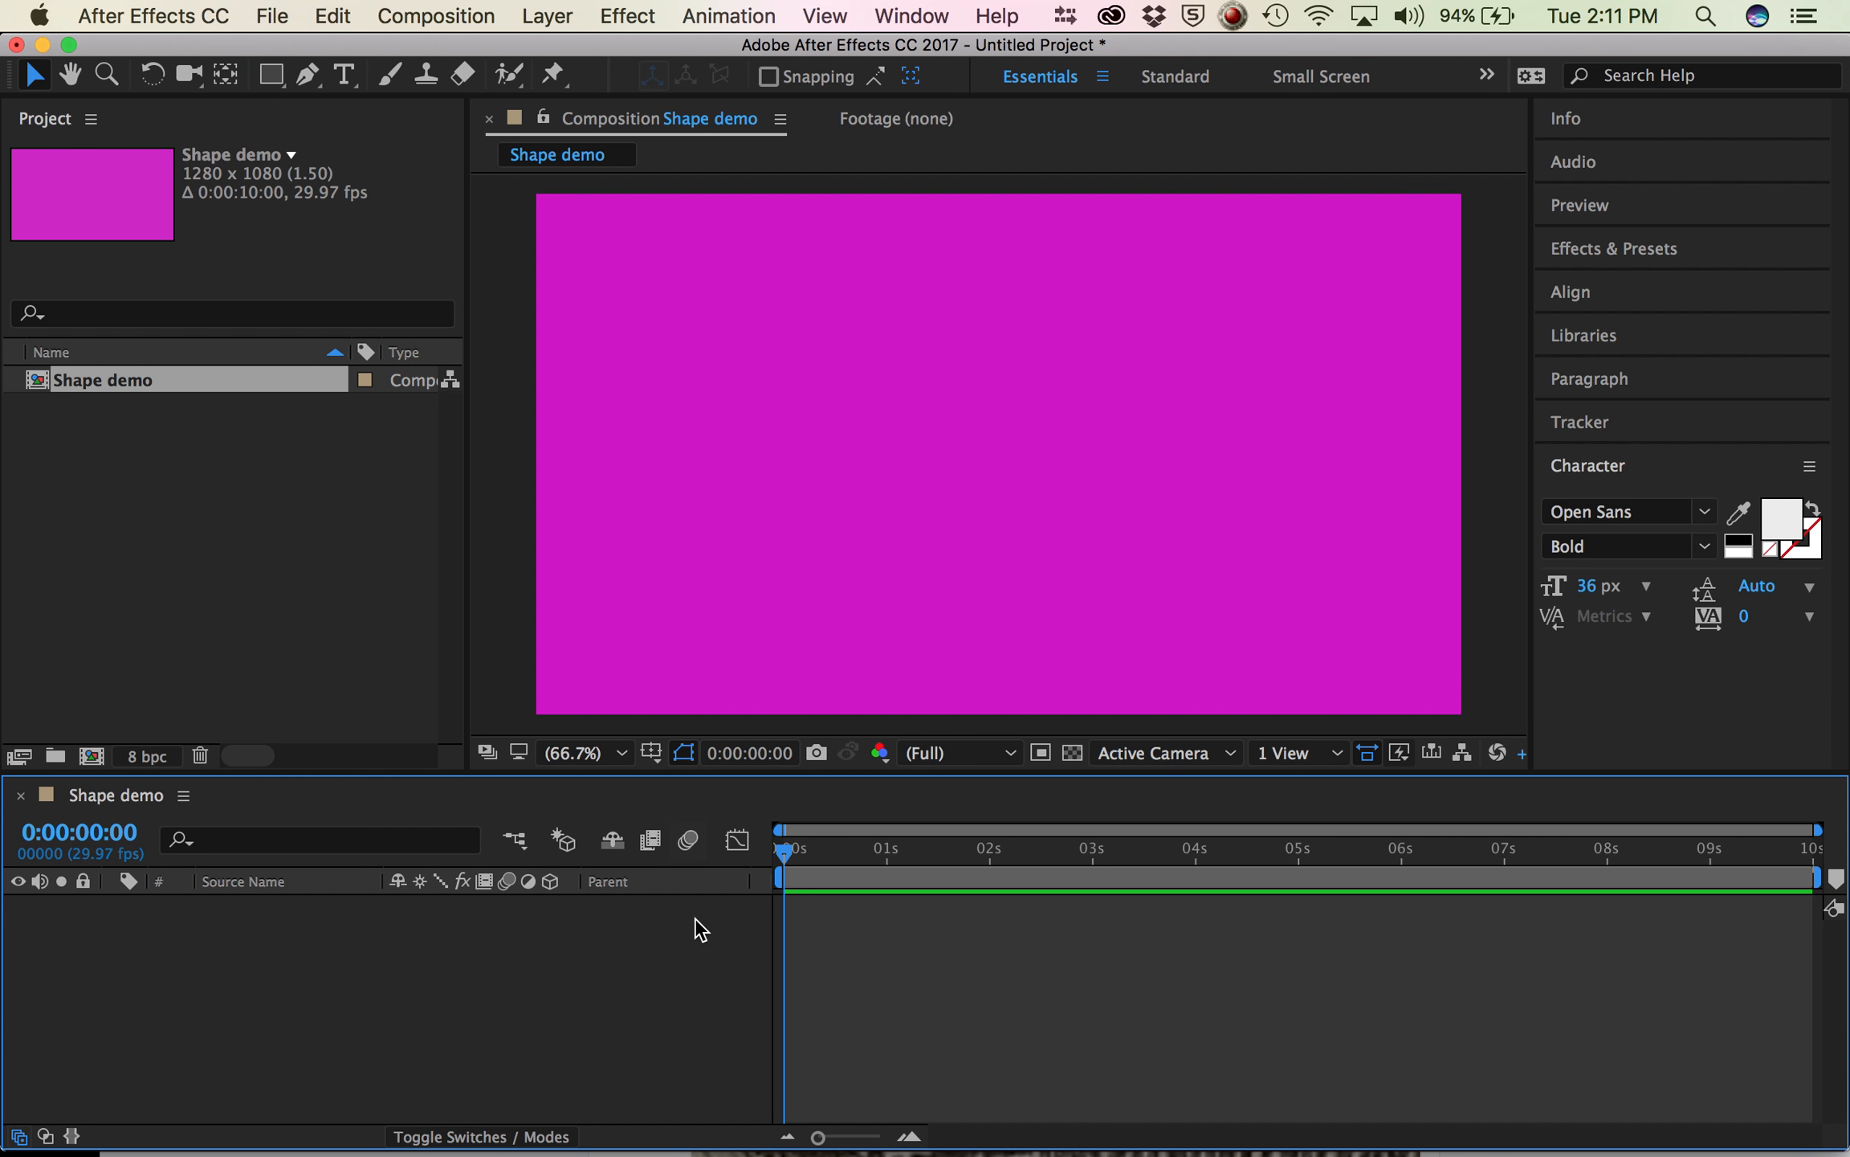
# - Add an empty shape layer to the Shape demo composition and activate the Ellipse Tool
pyautogui.click(547, 16)
pyautogui.moveTo(551, 58)
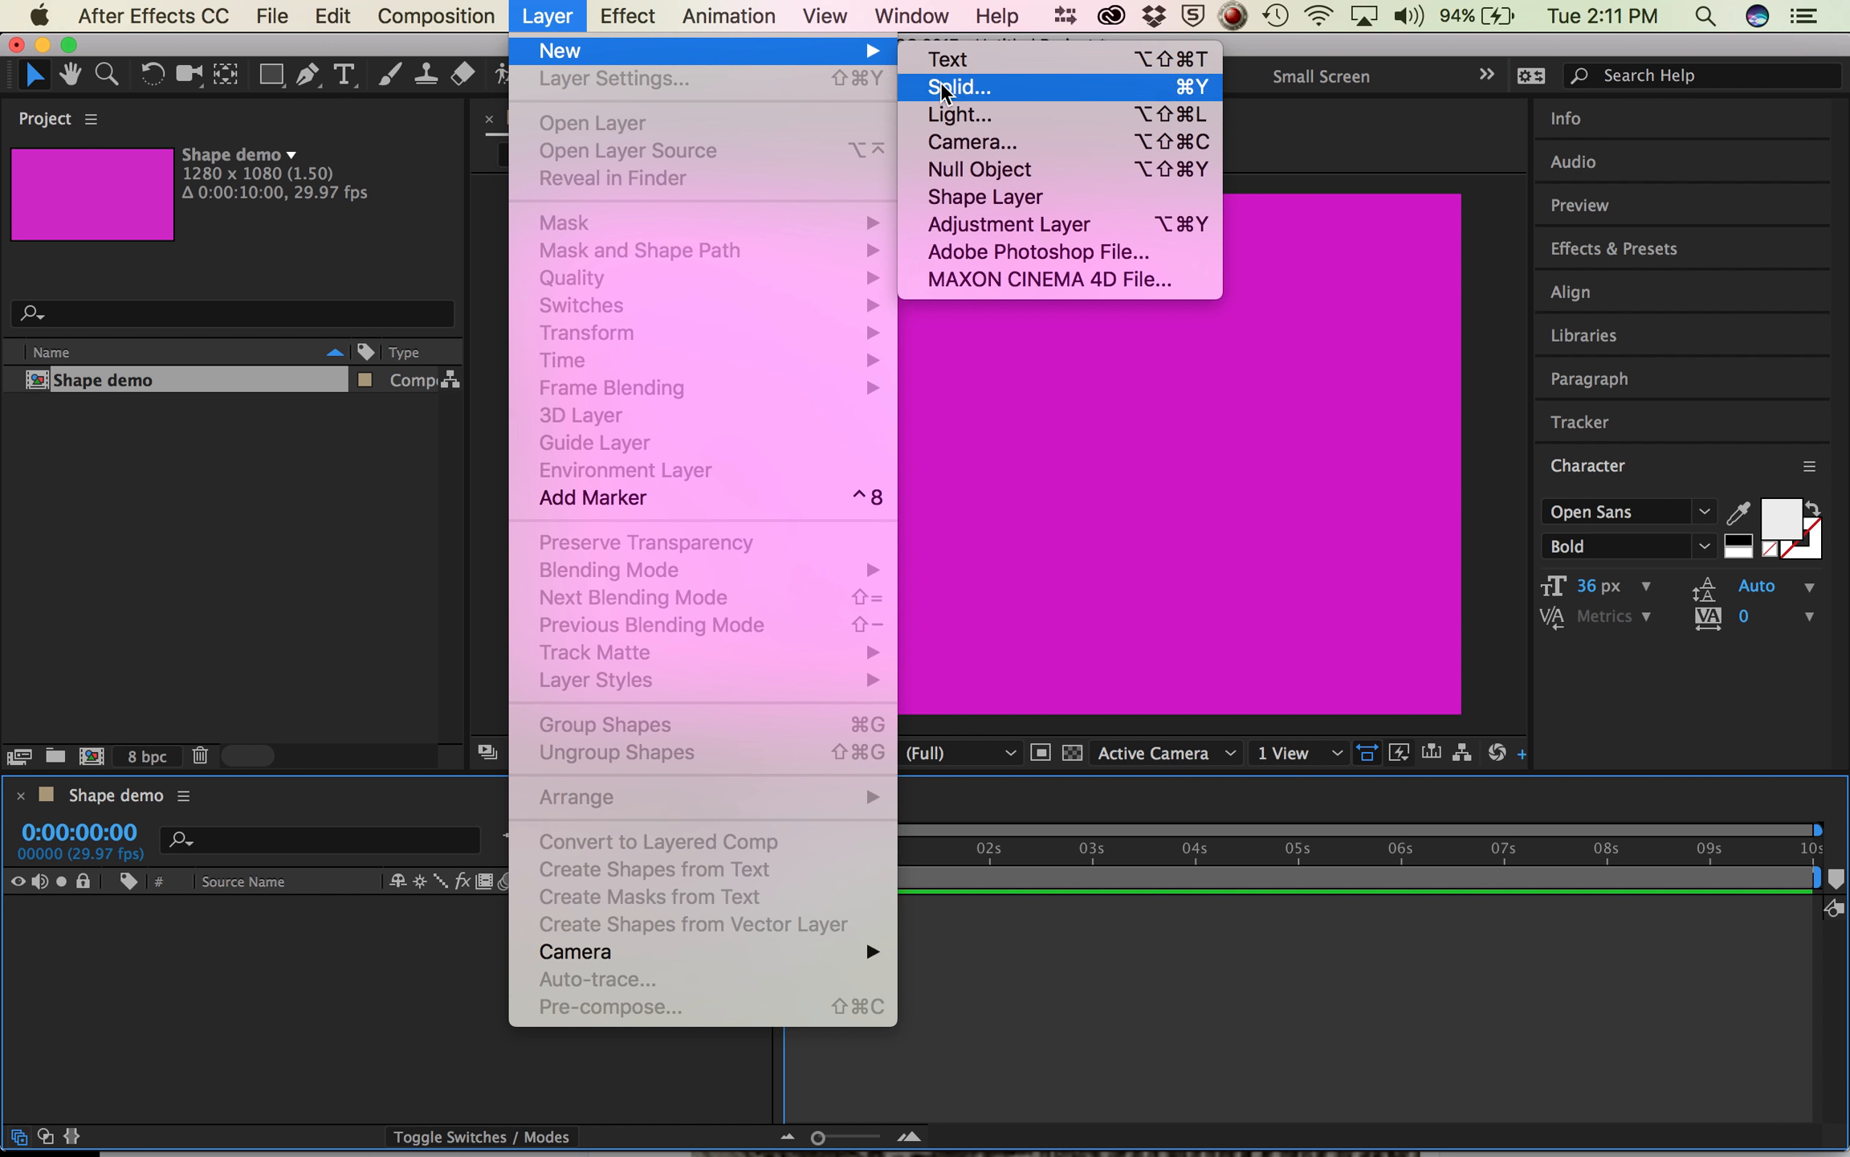
pyautogui.click(963, 196)
pyautogui.press('q')
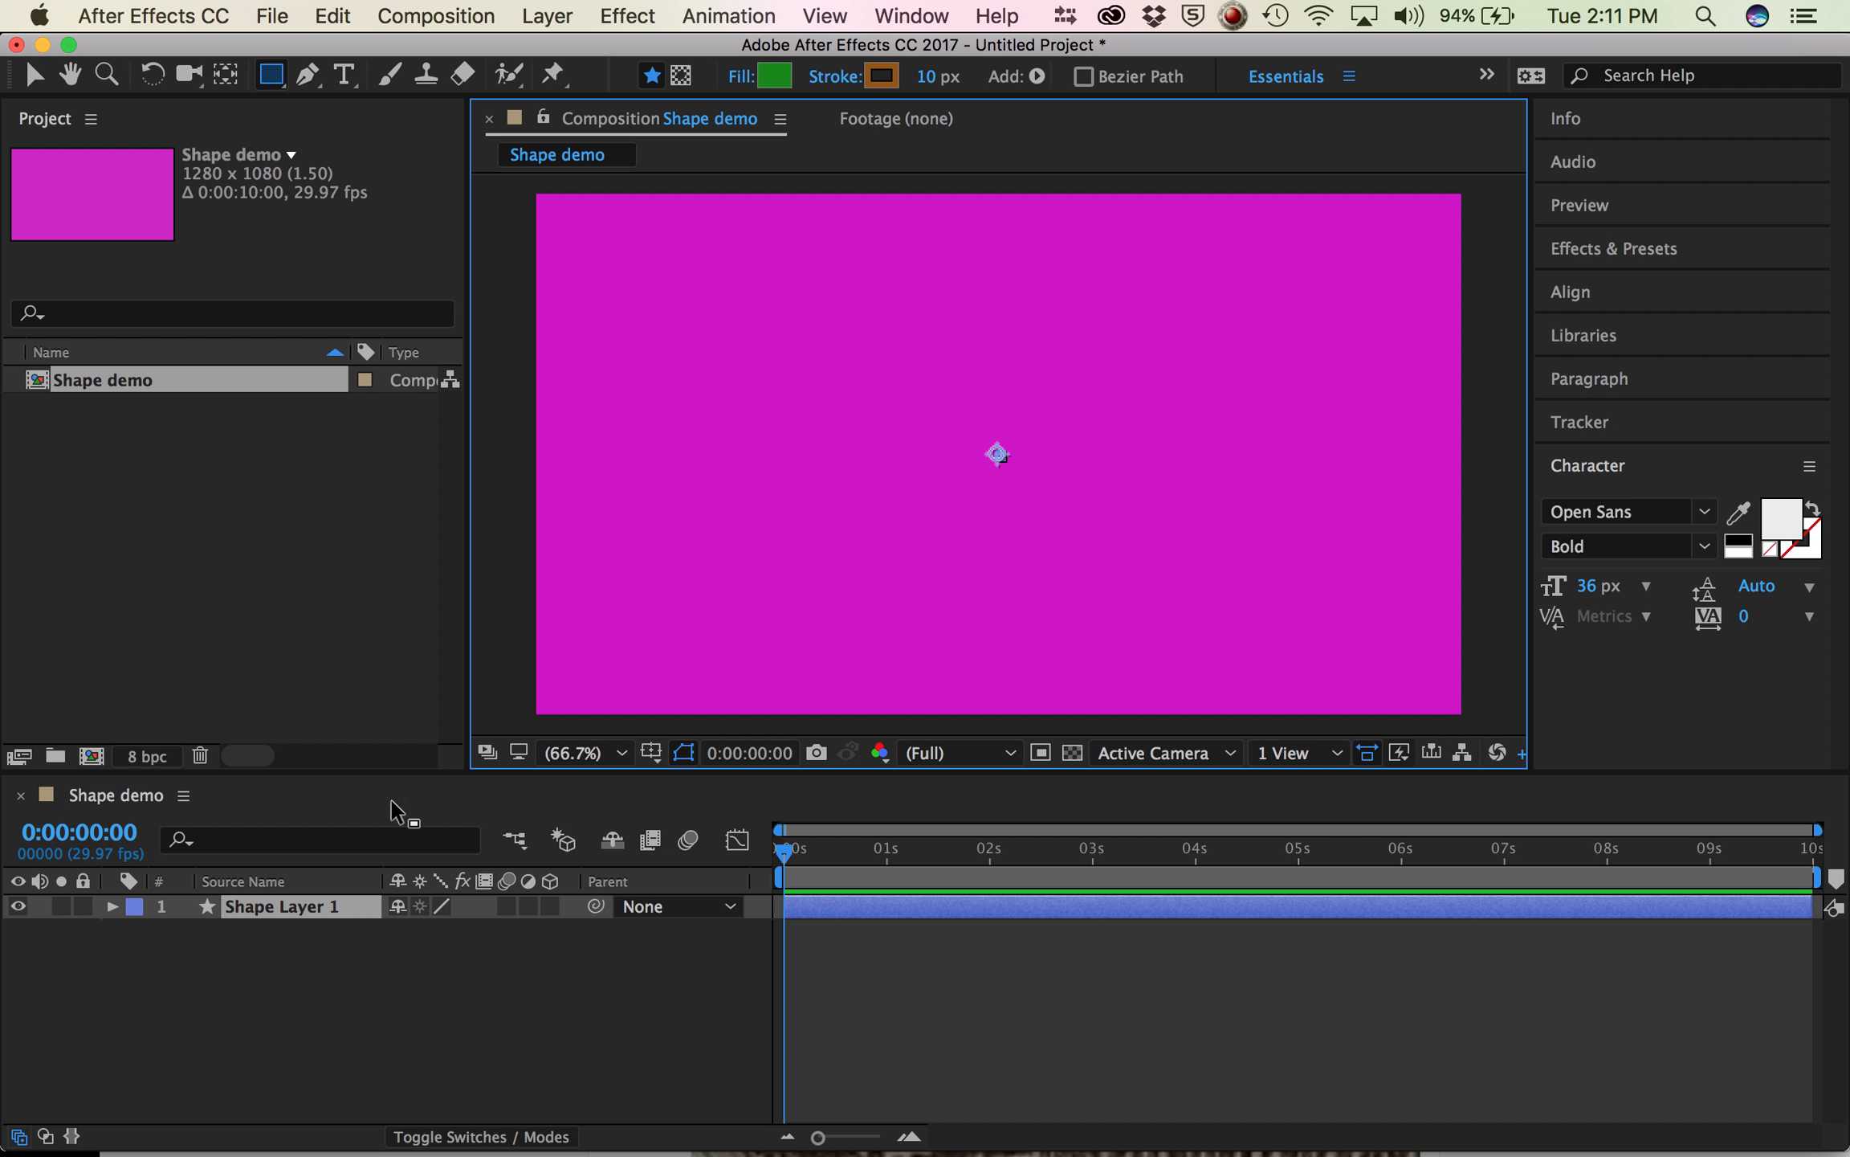
pyautogui.click(274, 78)
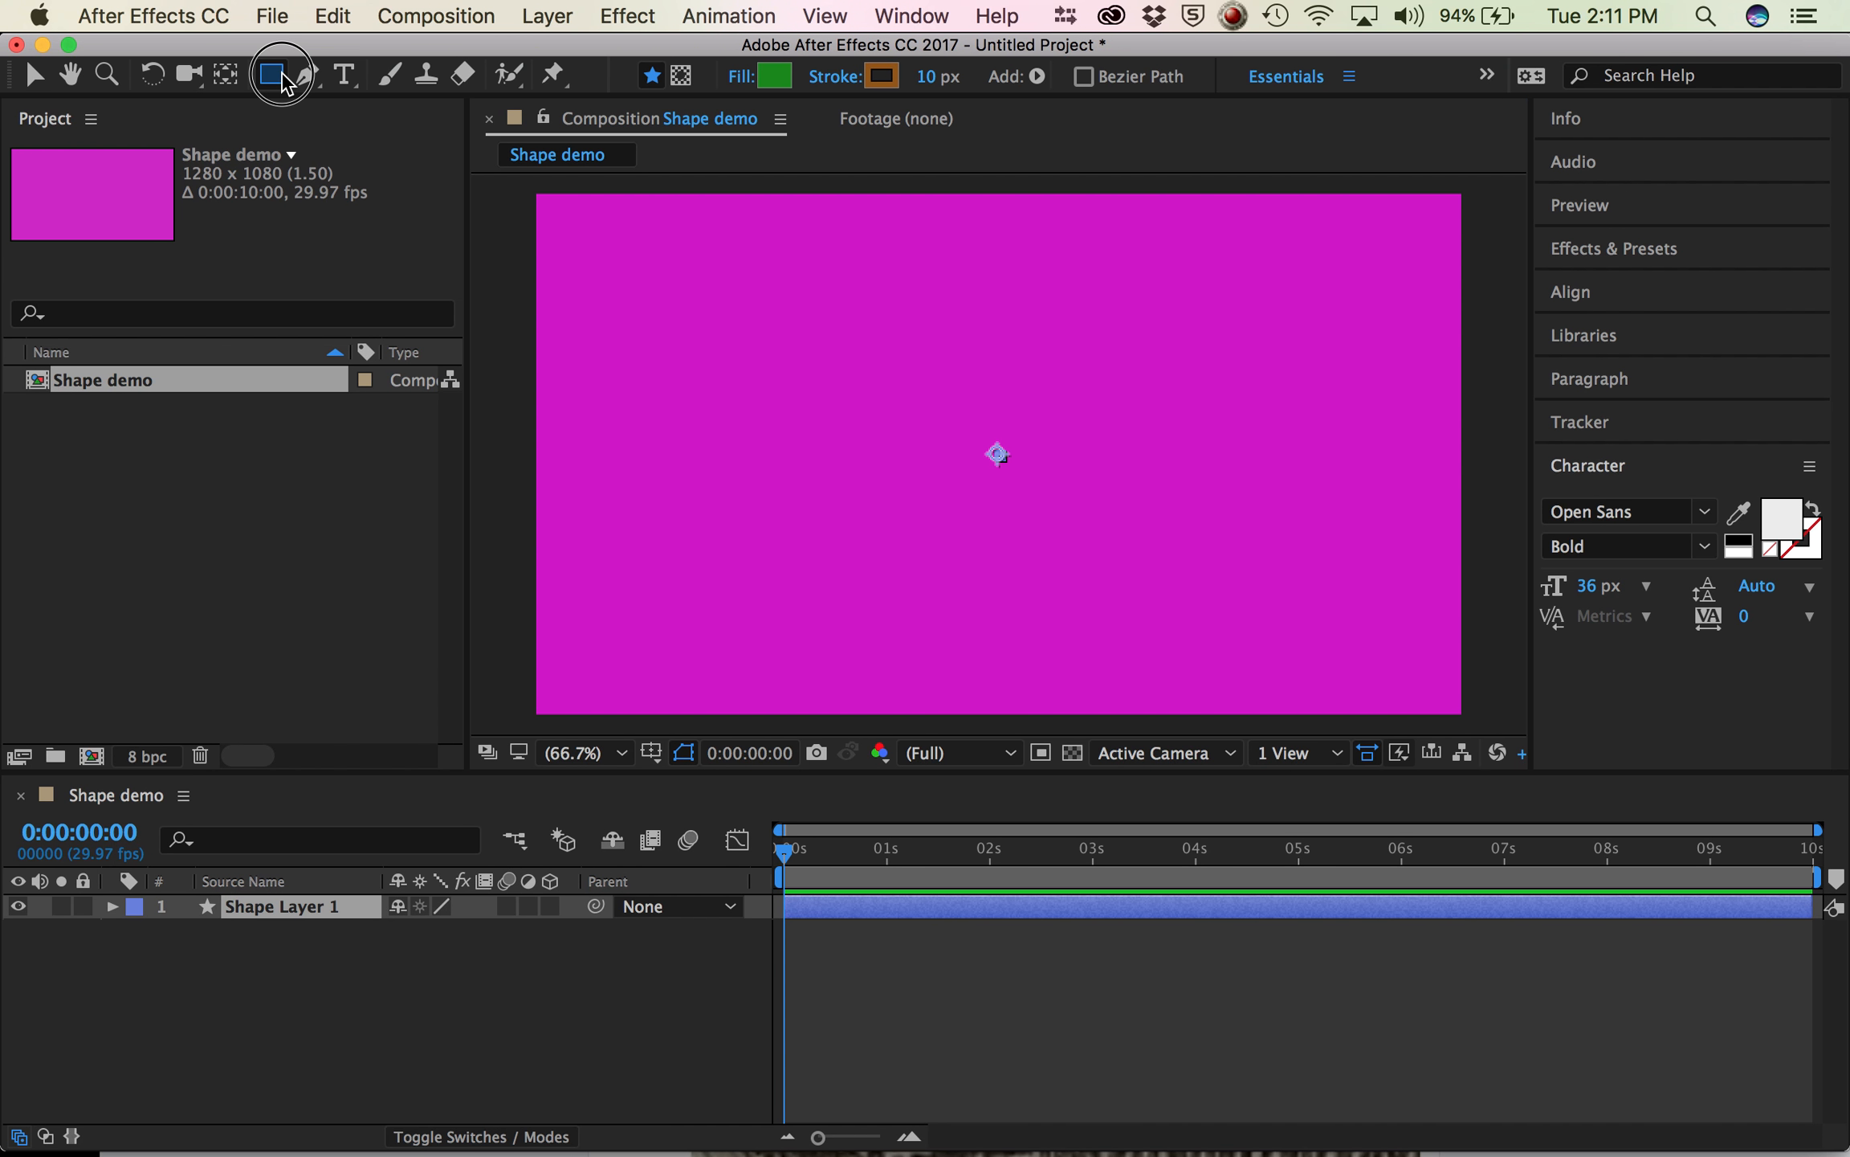
pyautogui.click(283, 81)
pyautogui.click(281, 80)
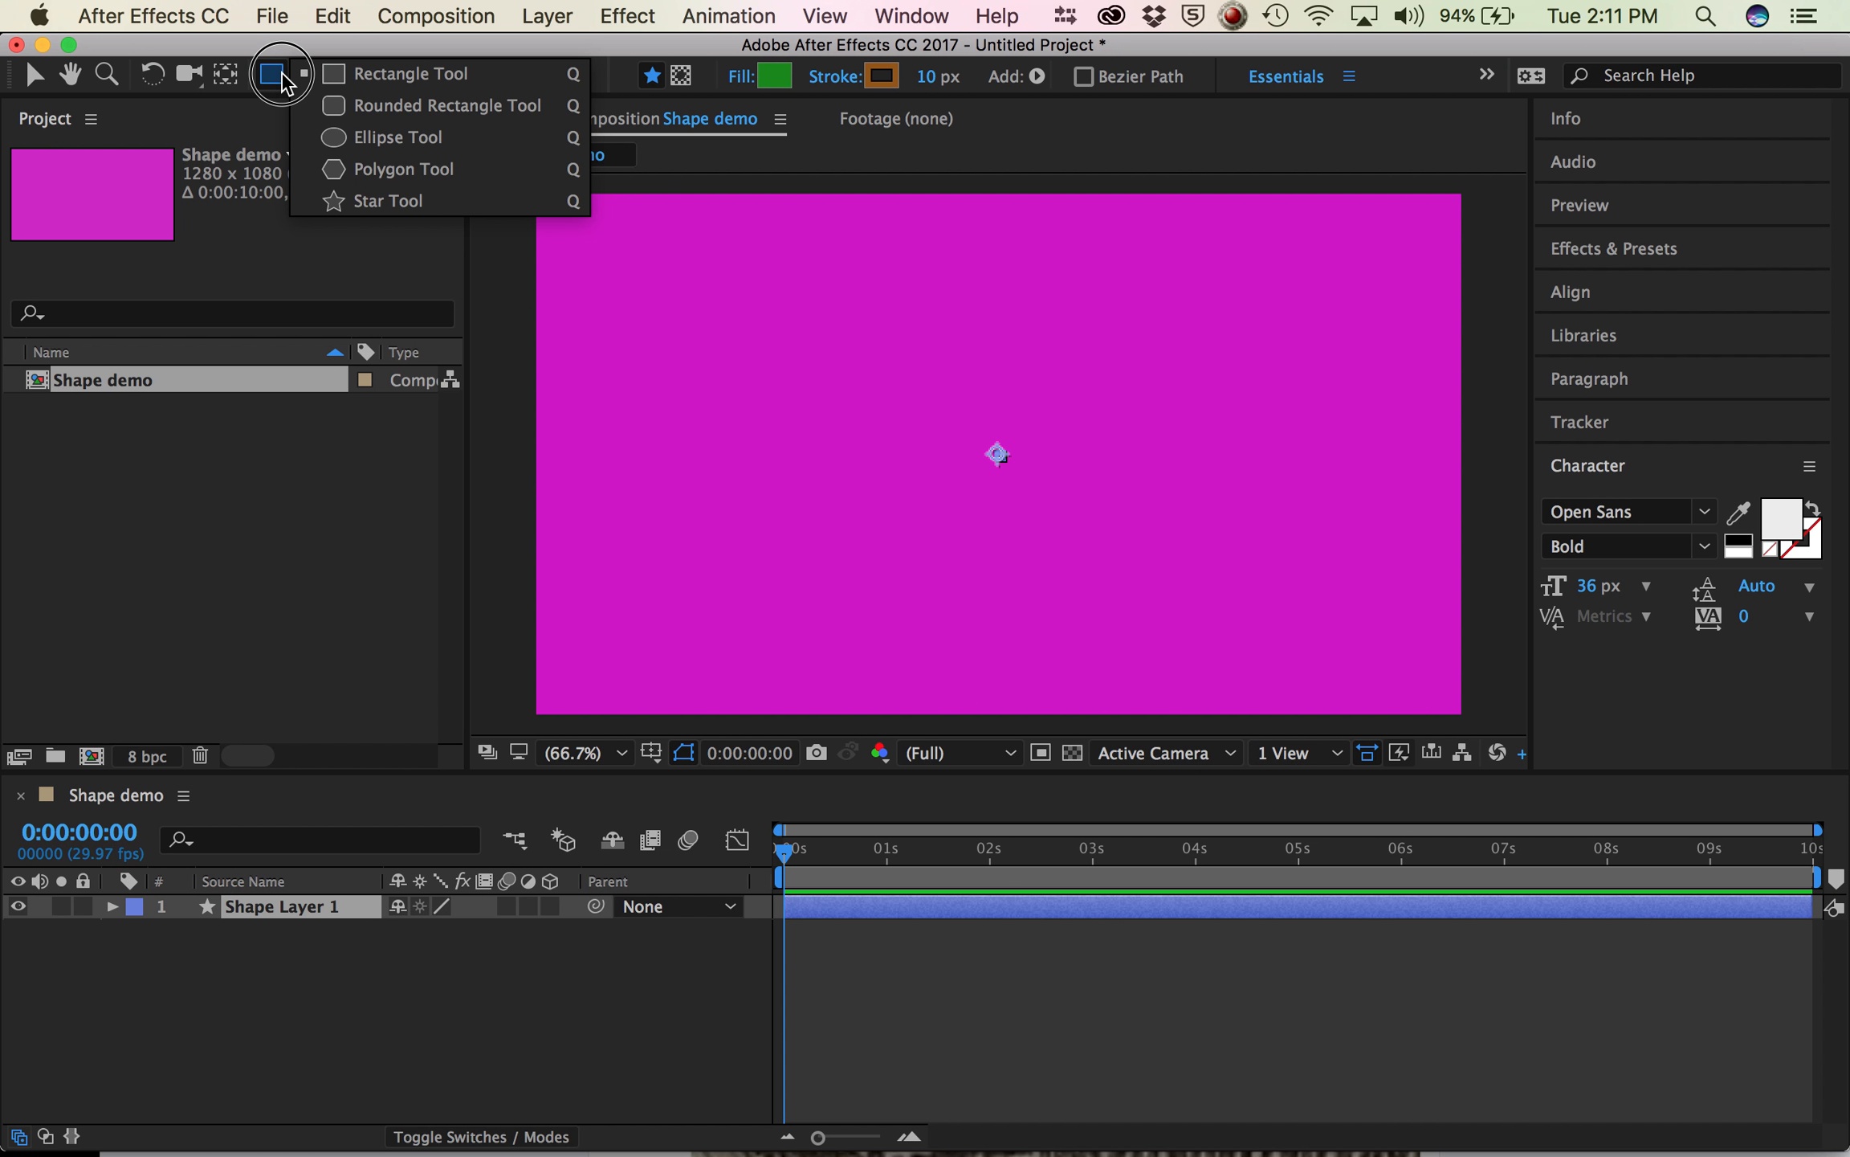
pyautogui.click(336, 150)
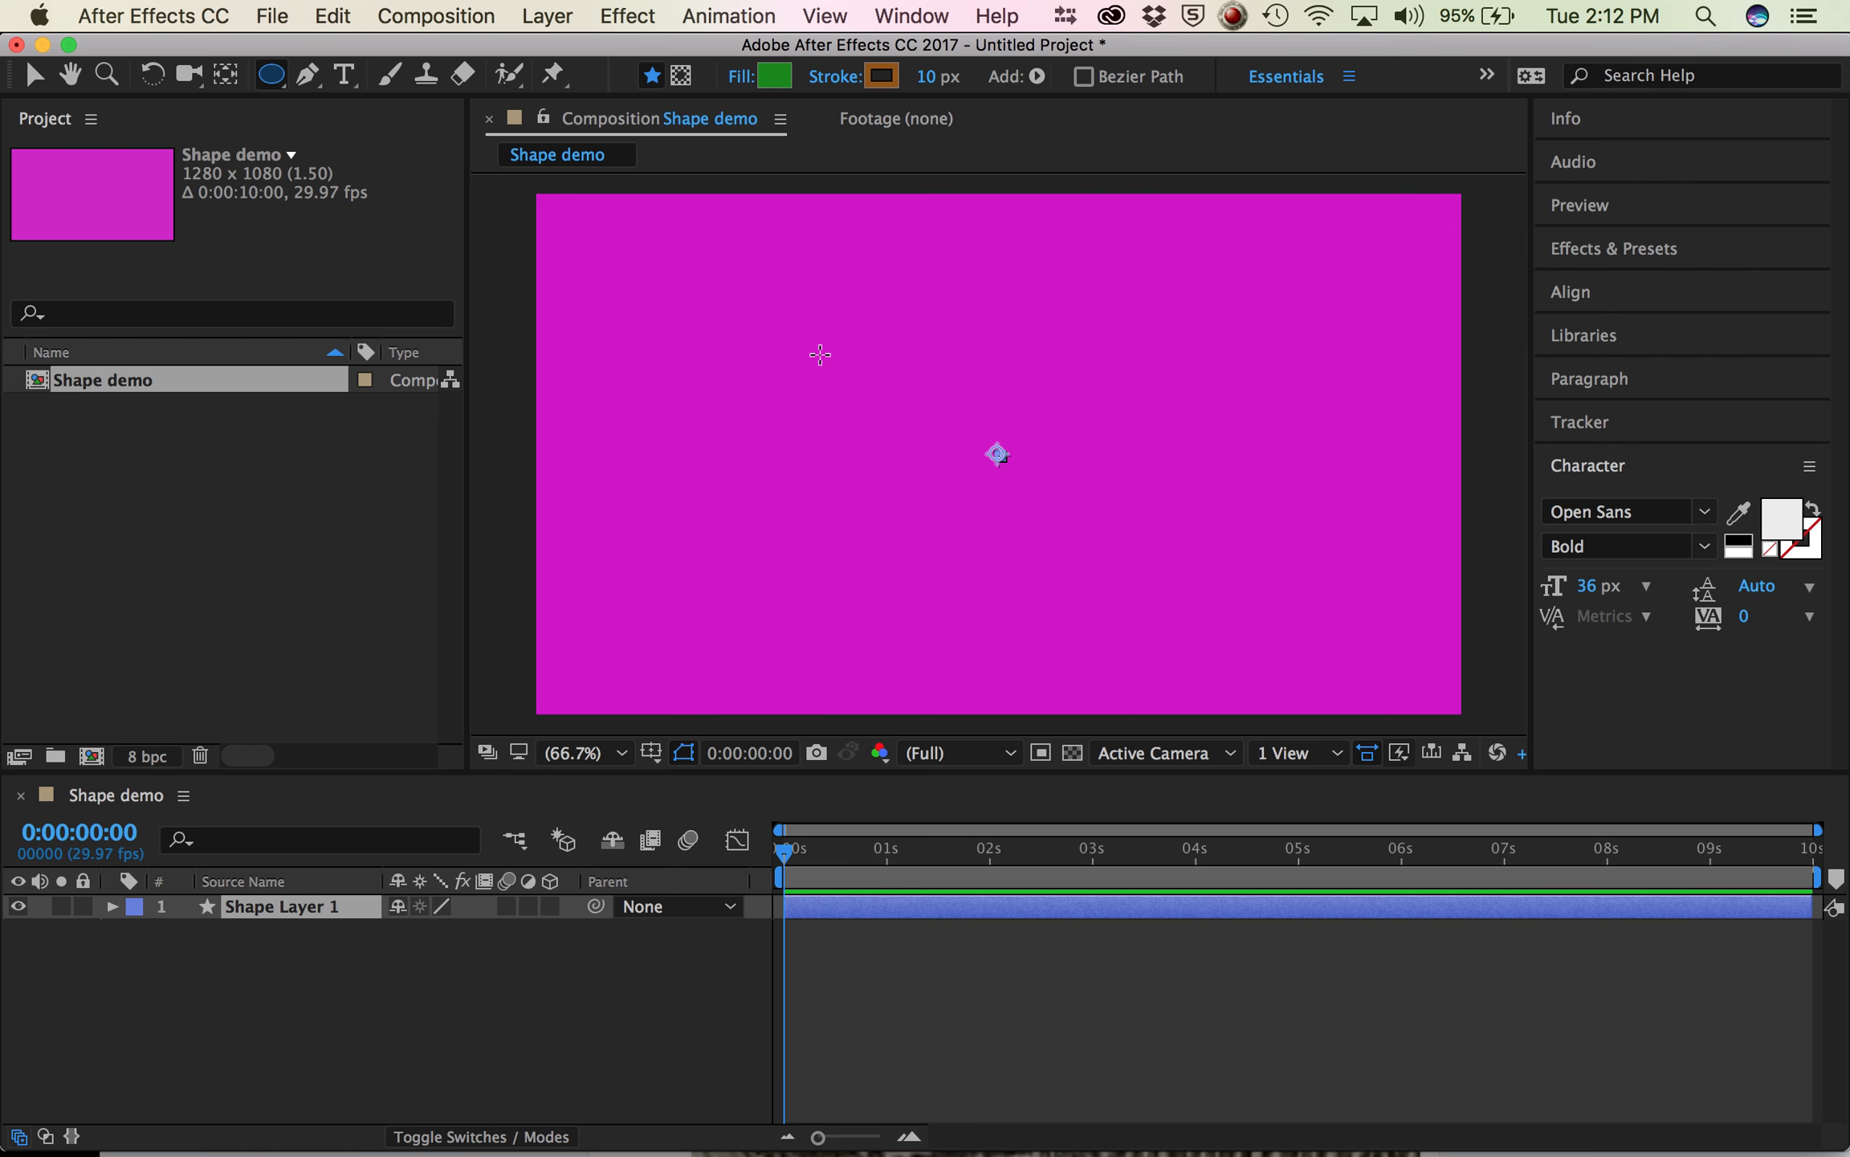
# - Set the shape fill color to a medium blue
pyautogui.click(776, 77)
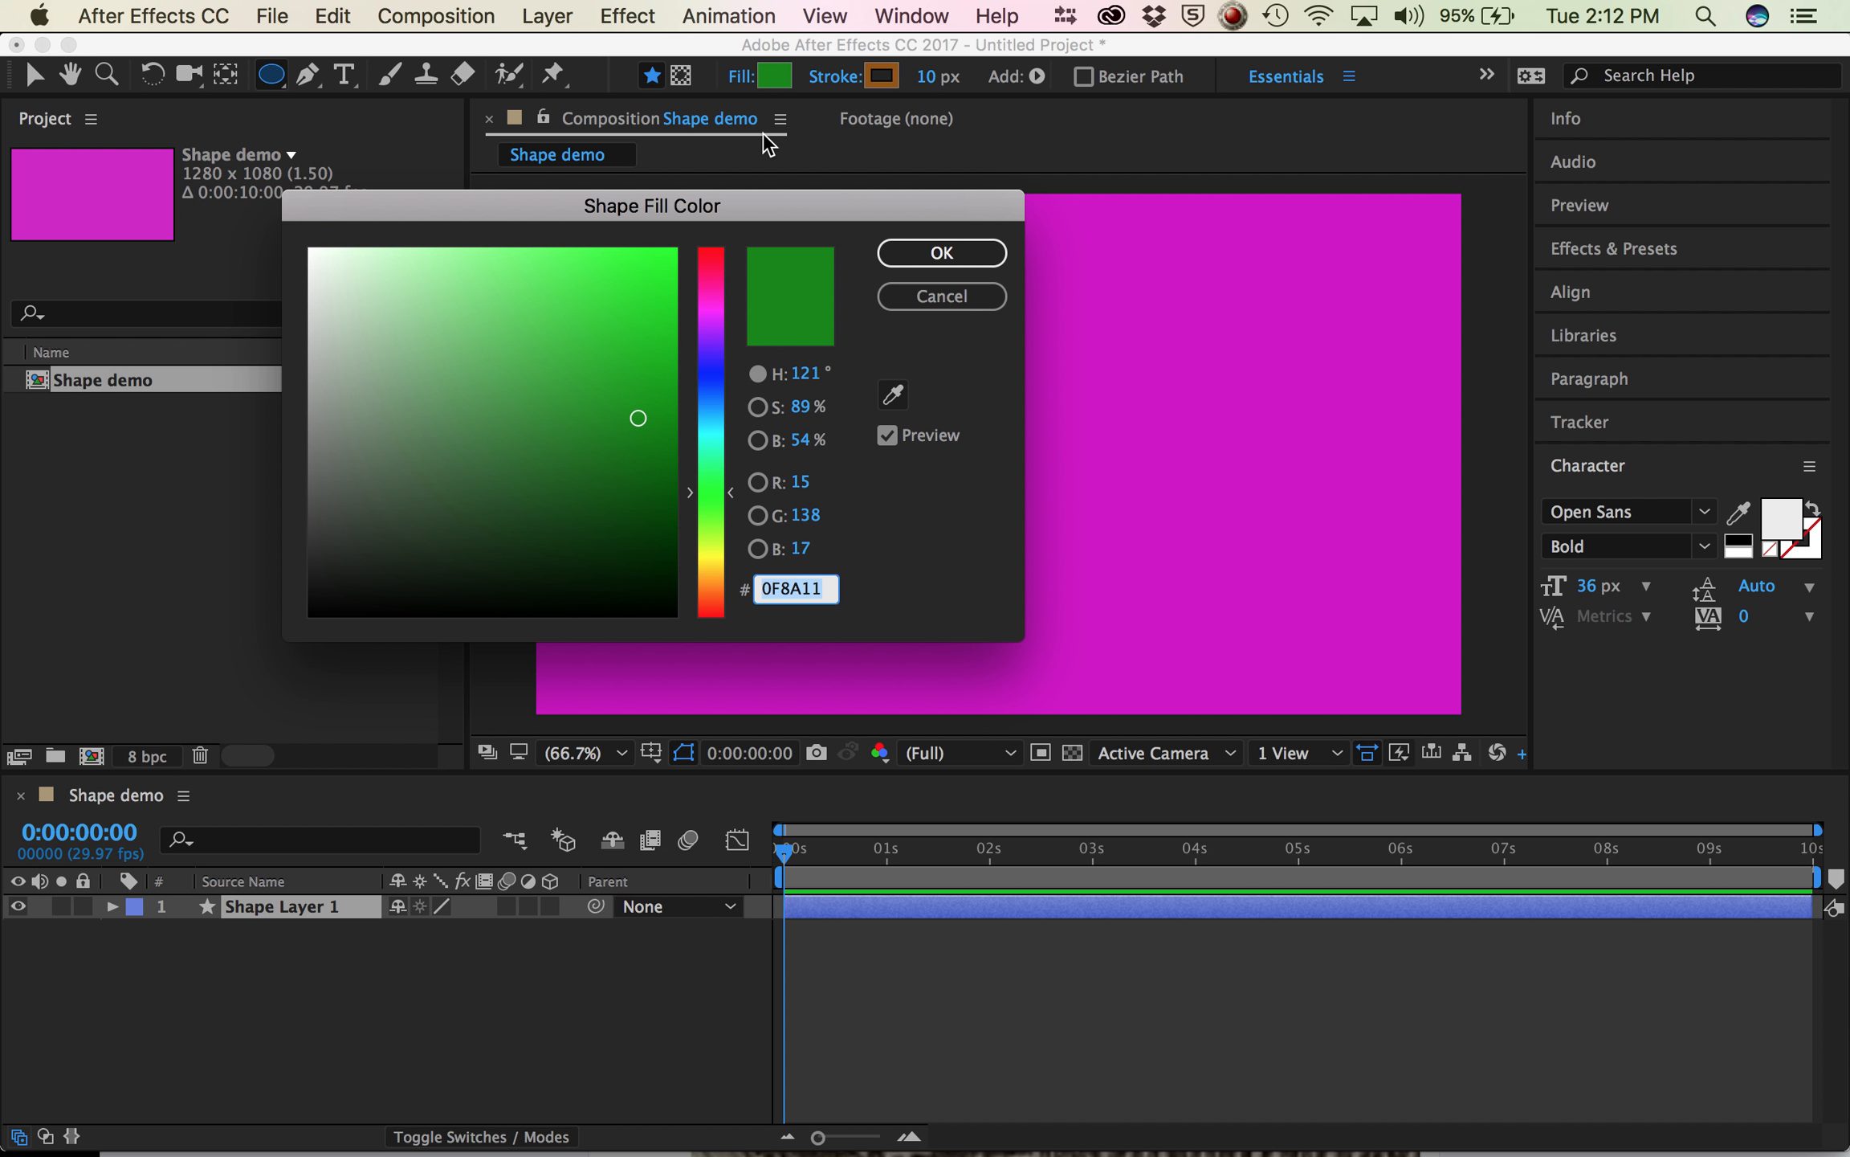
pyautogui.click(711, 388)
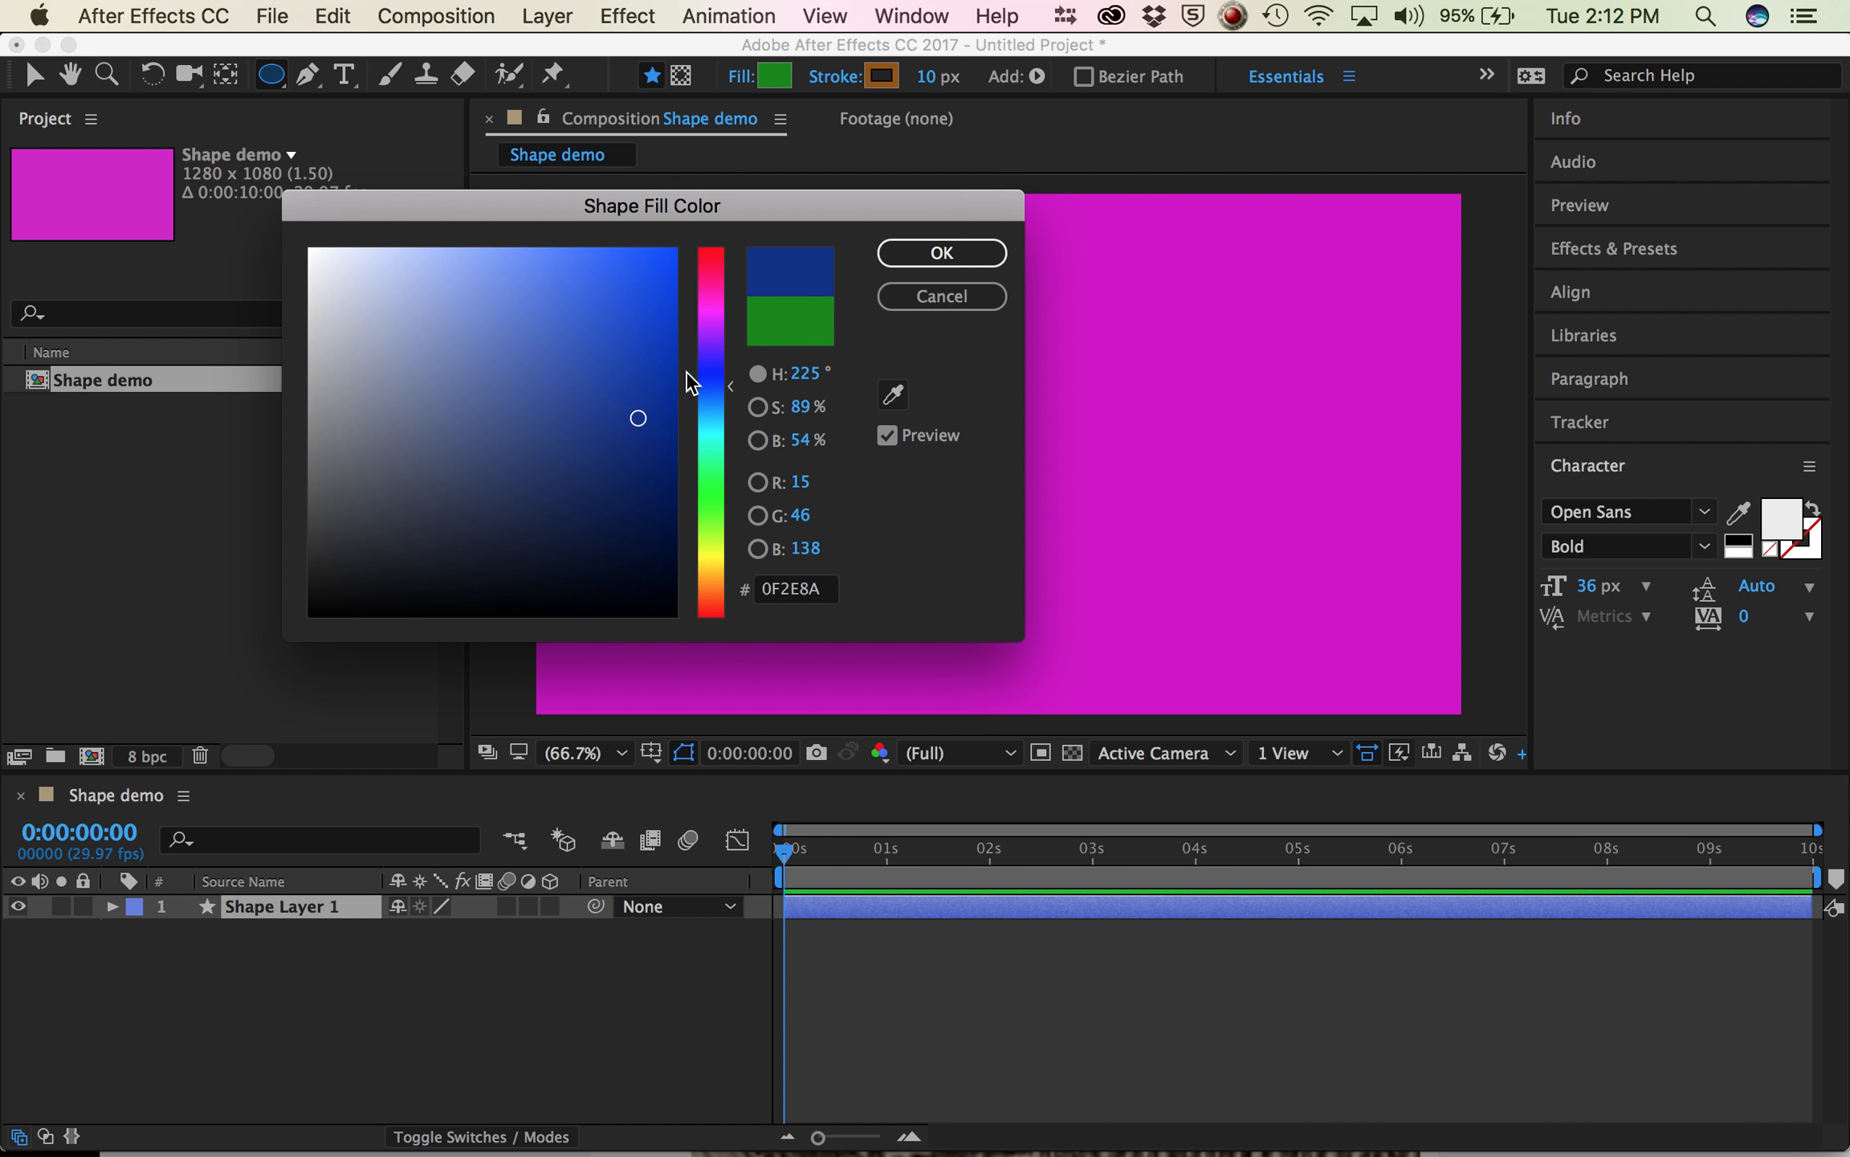
pyautogui.click(634, 332)
pyautogui.click(940, 252)
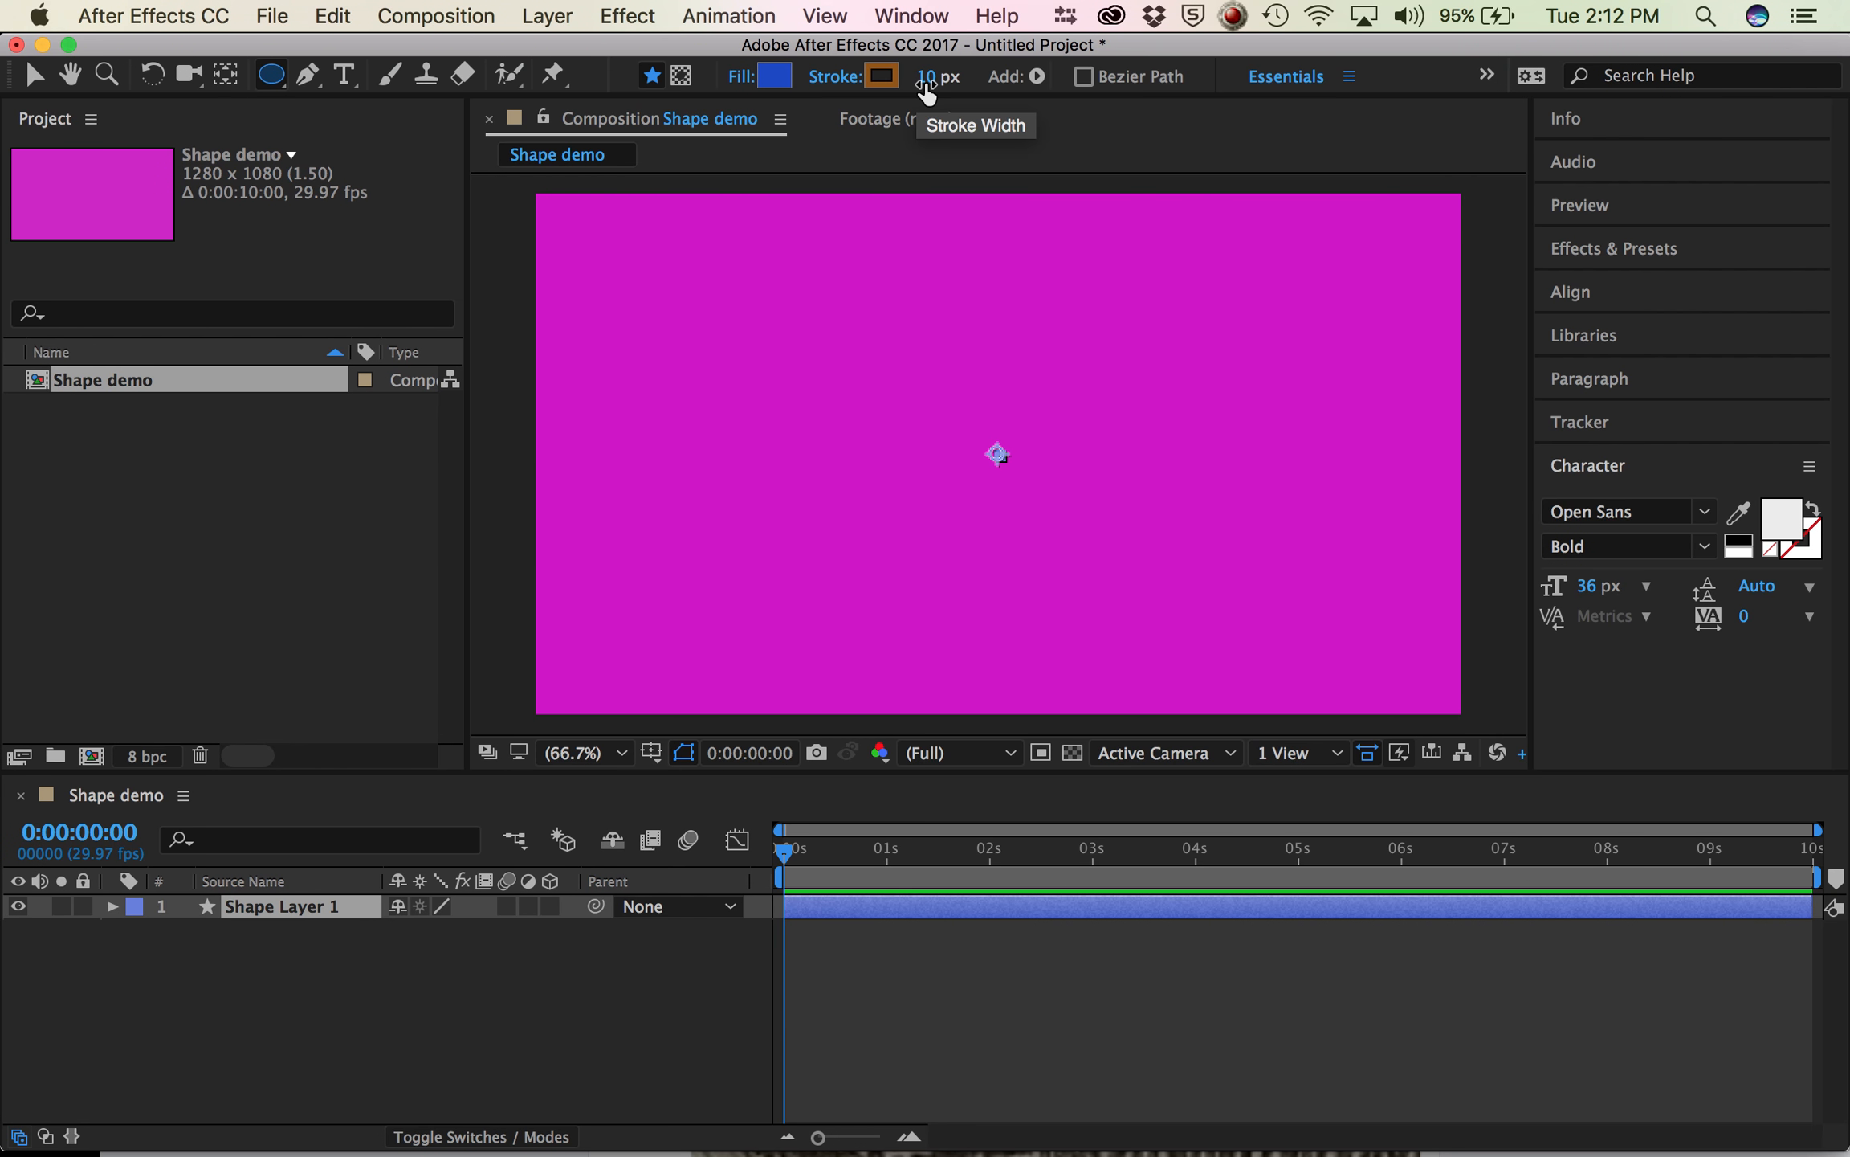
# - Try drawing a wide ellipse and a perfect circle on the shape layer, deleting each one
pyautogui.moveTo(881, 339); pyautogui.dragTo(1038, 436)
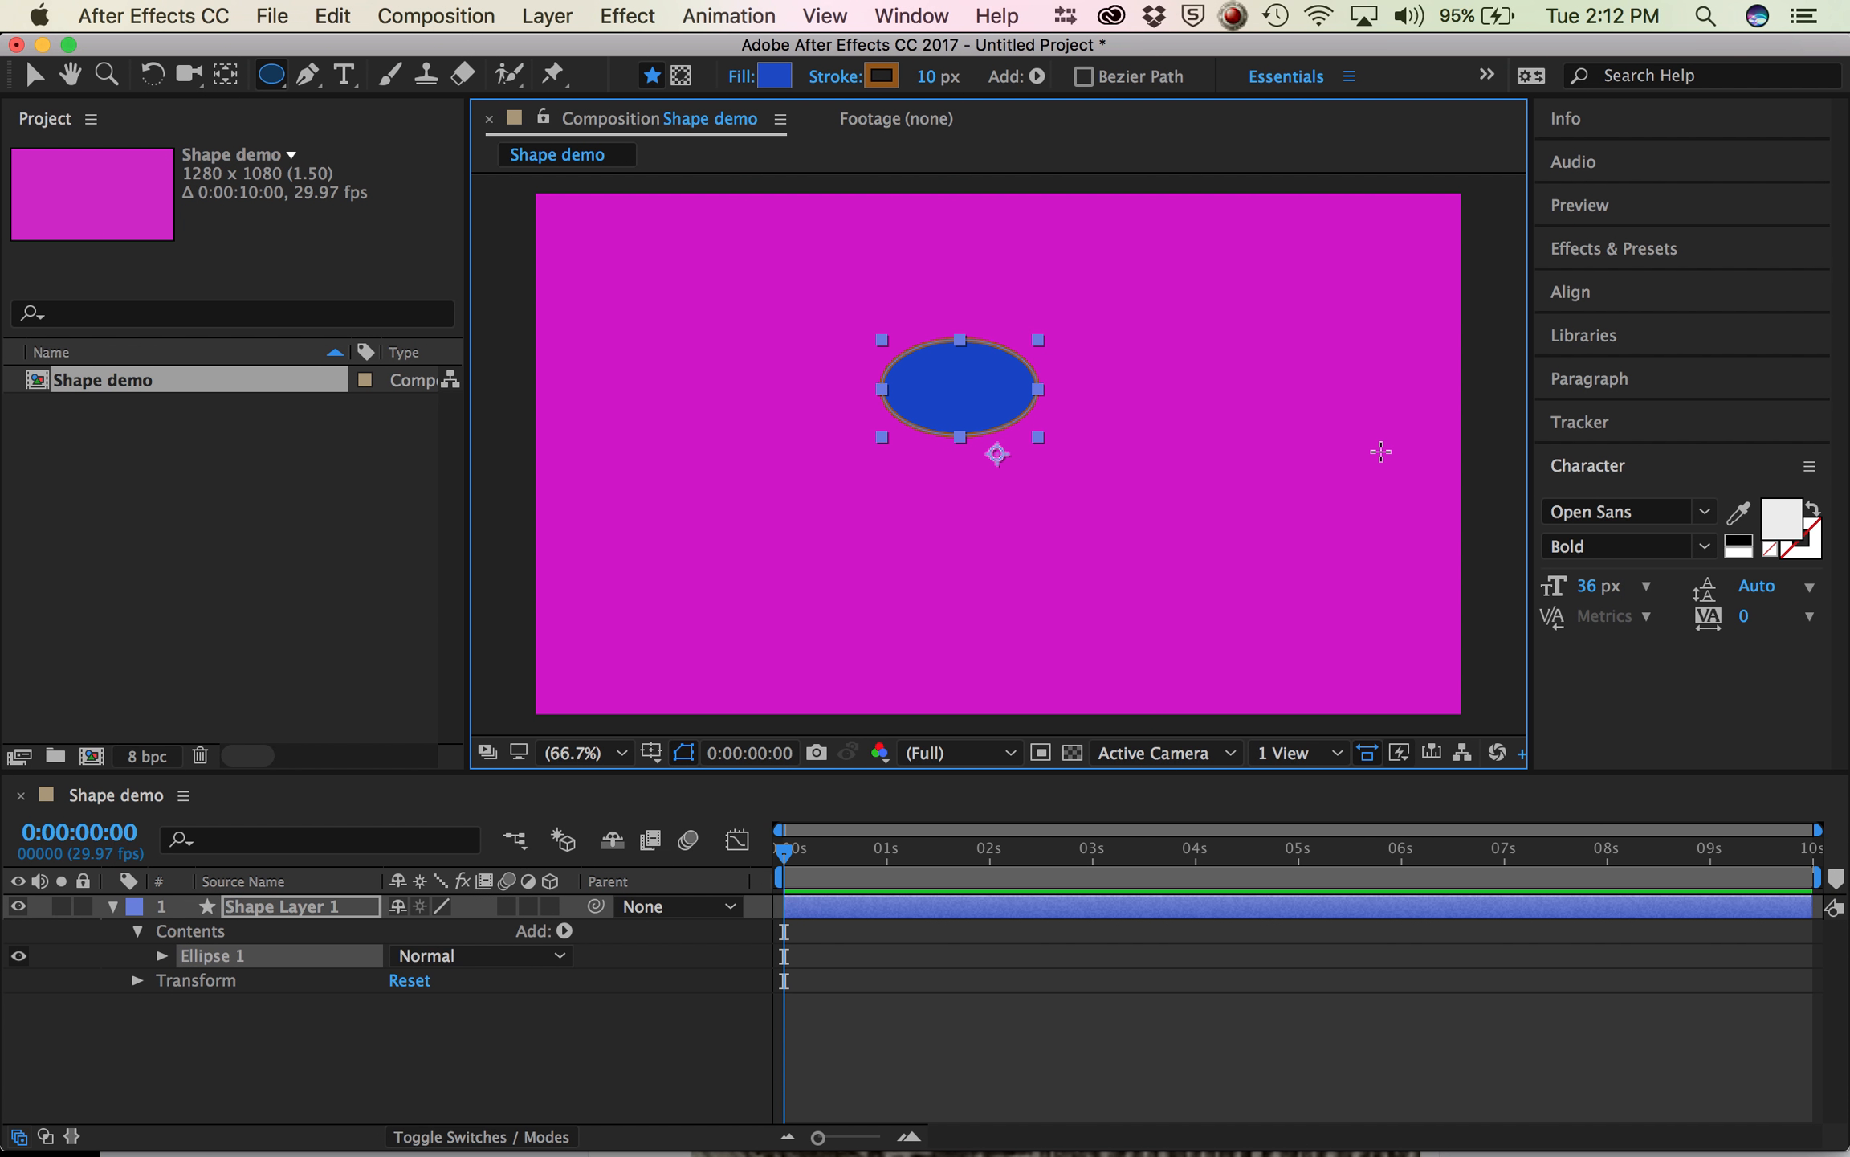
pyautogui.press('Delete')
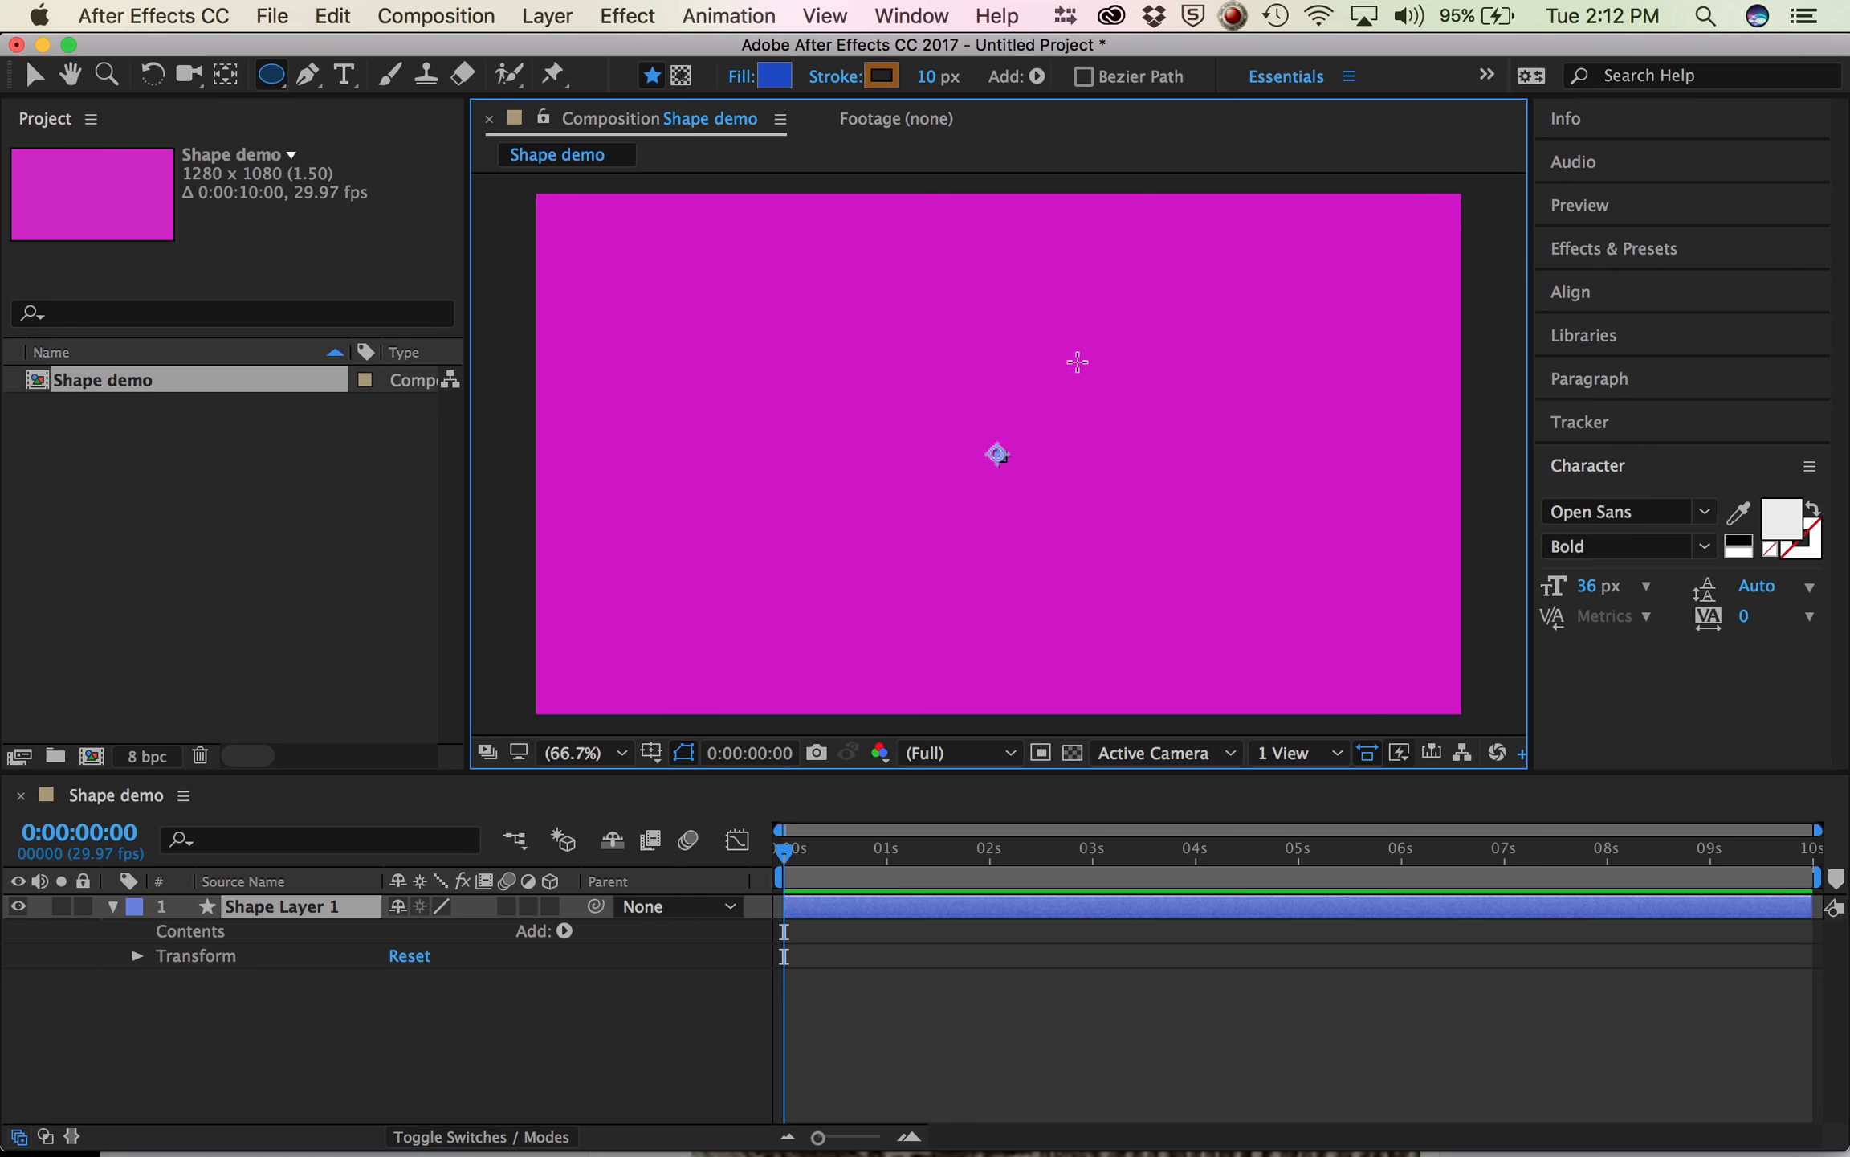
pyautogui.moveTo(1076, 349); pyautogui.dragTo(1076, 349)
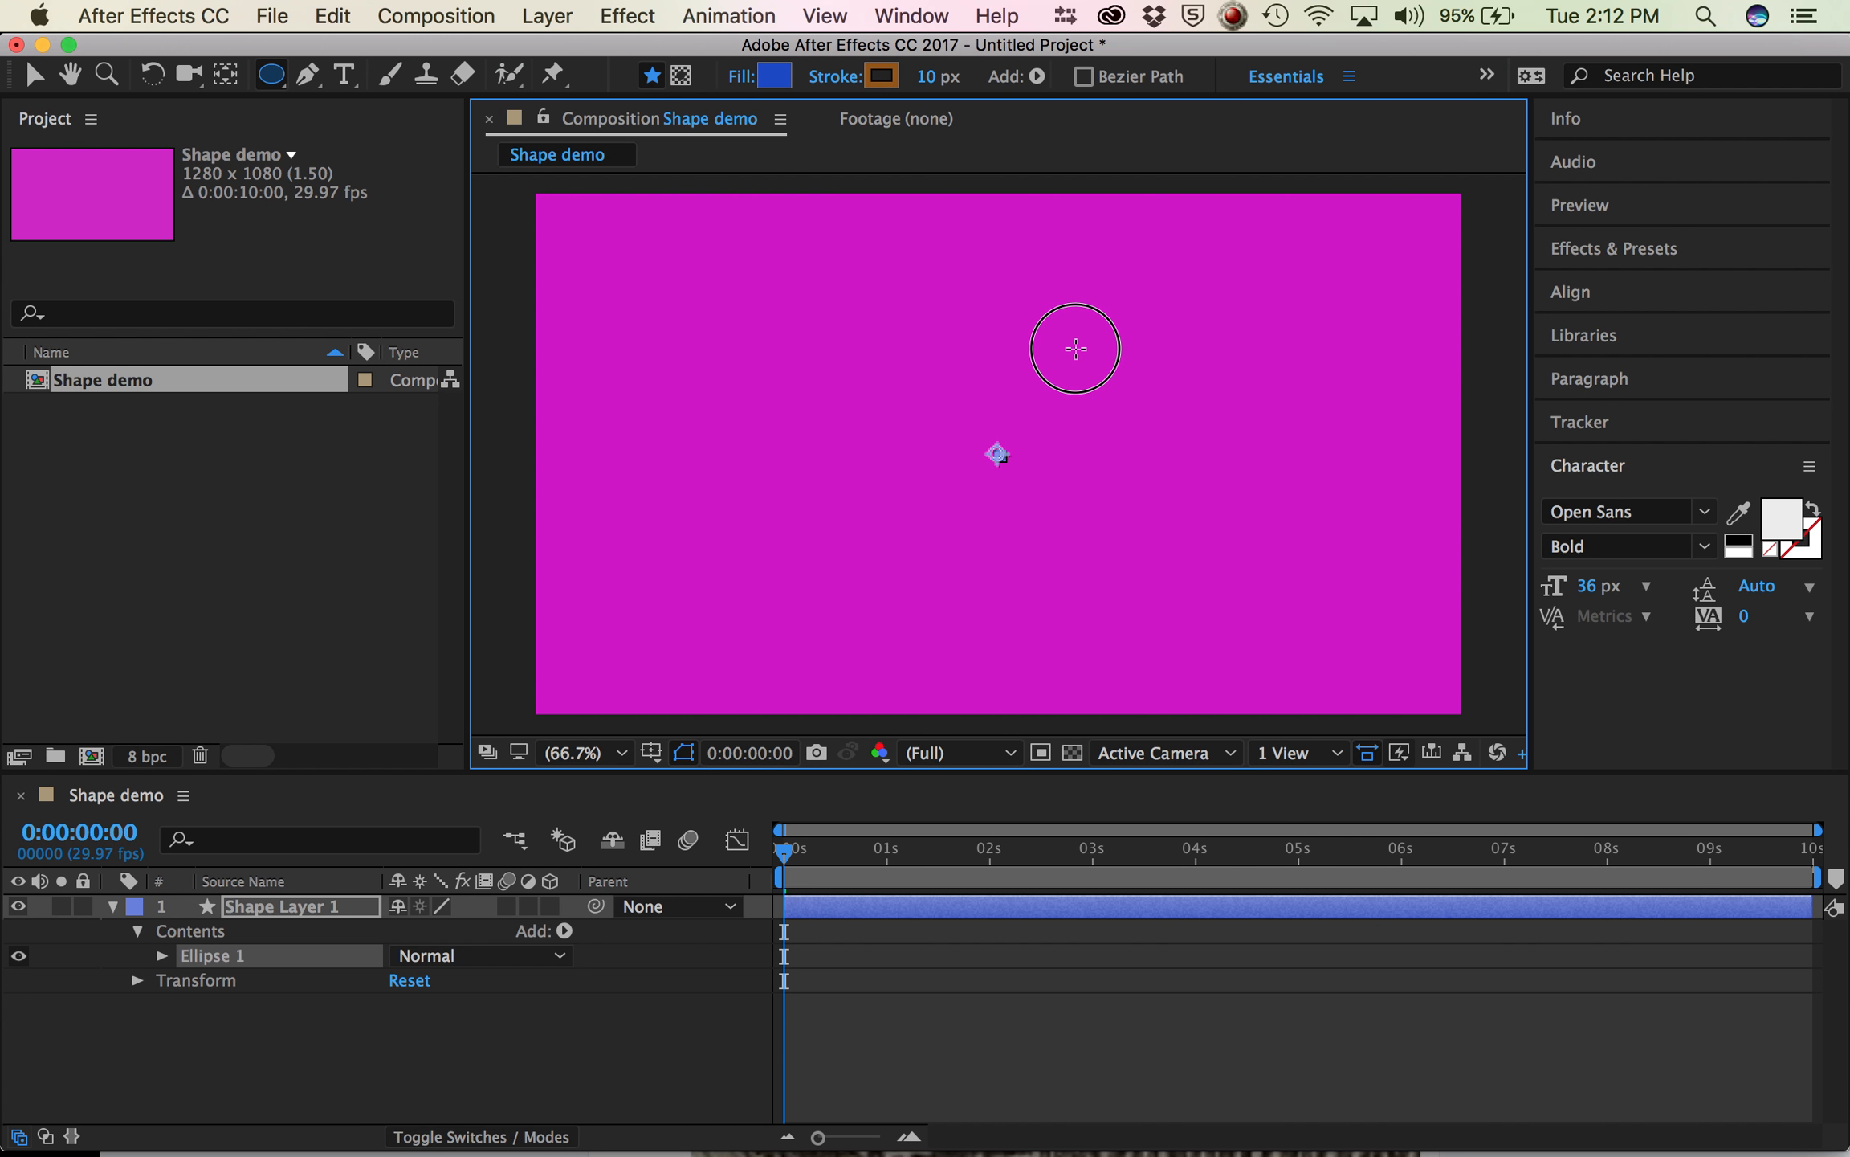
pyautogui.moveTo(1077, 349); pyautogui.dragTo(1217, 508)
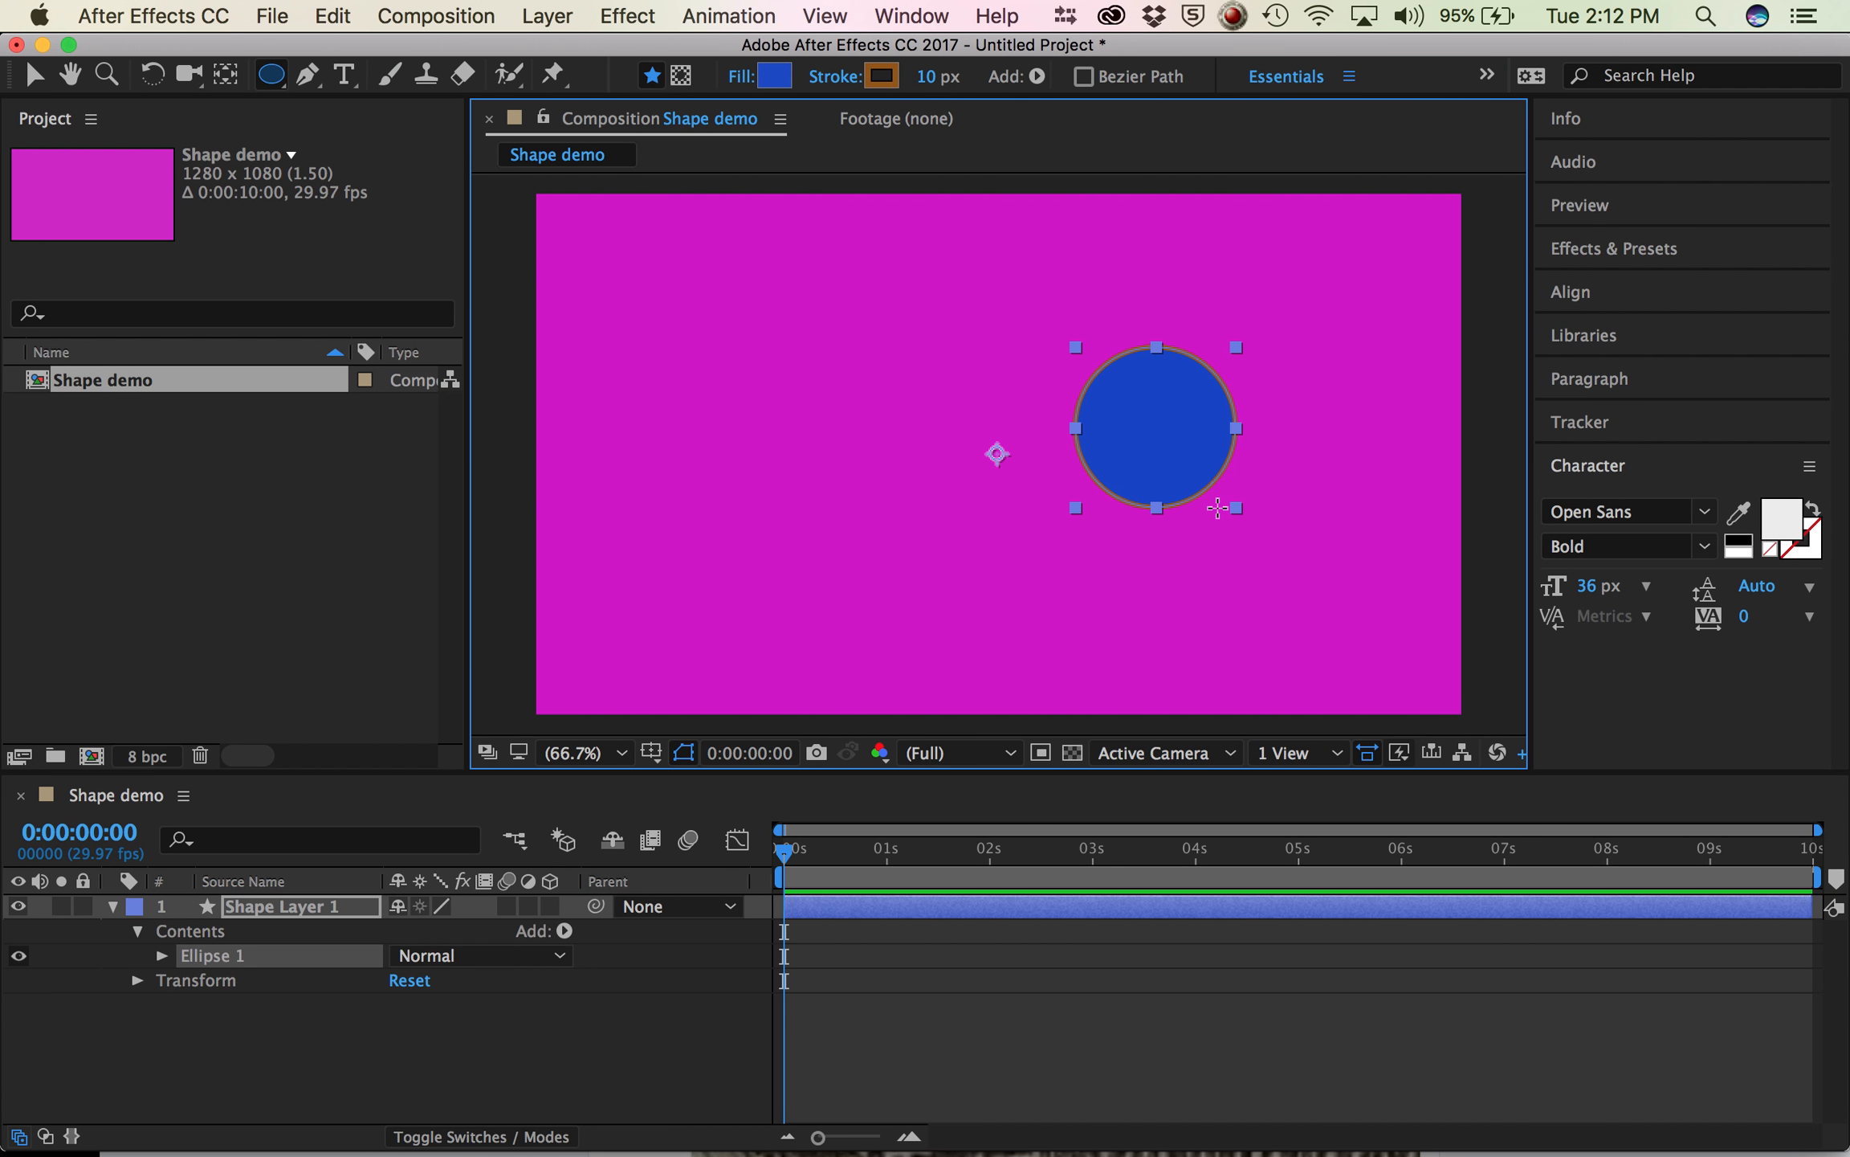
pyautogui.press('Delete')
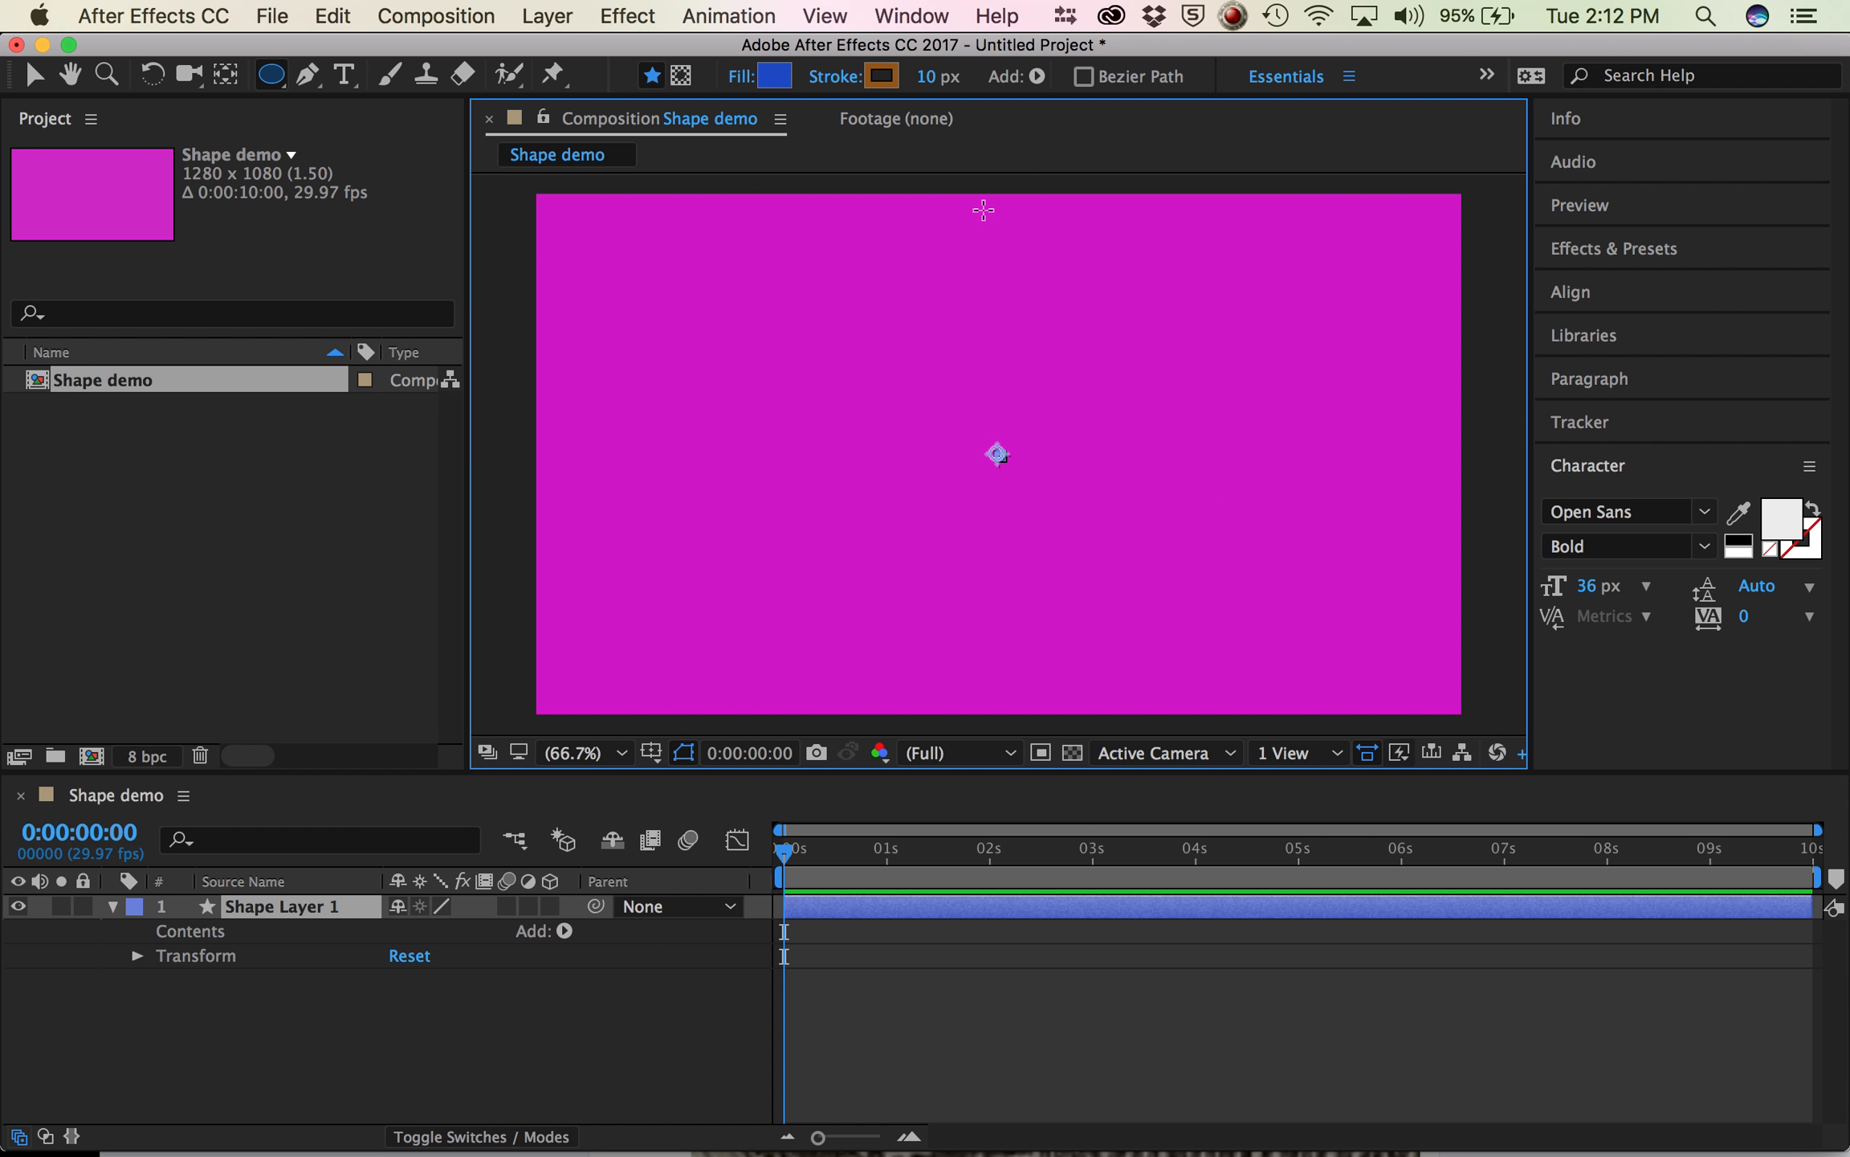
# - Set the shape stroke type to None and leave the blue fill color as it is
pyautogui.click(892, 77)
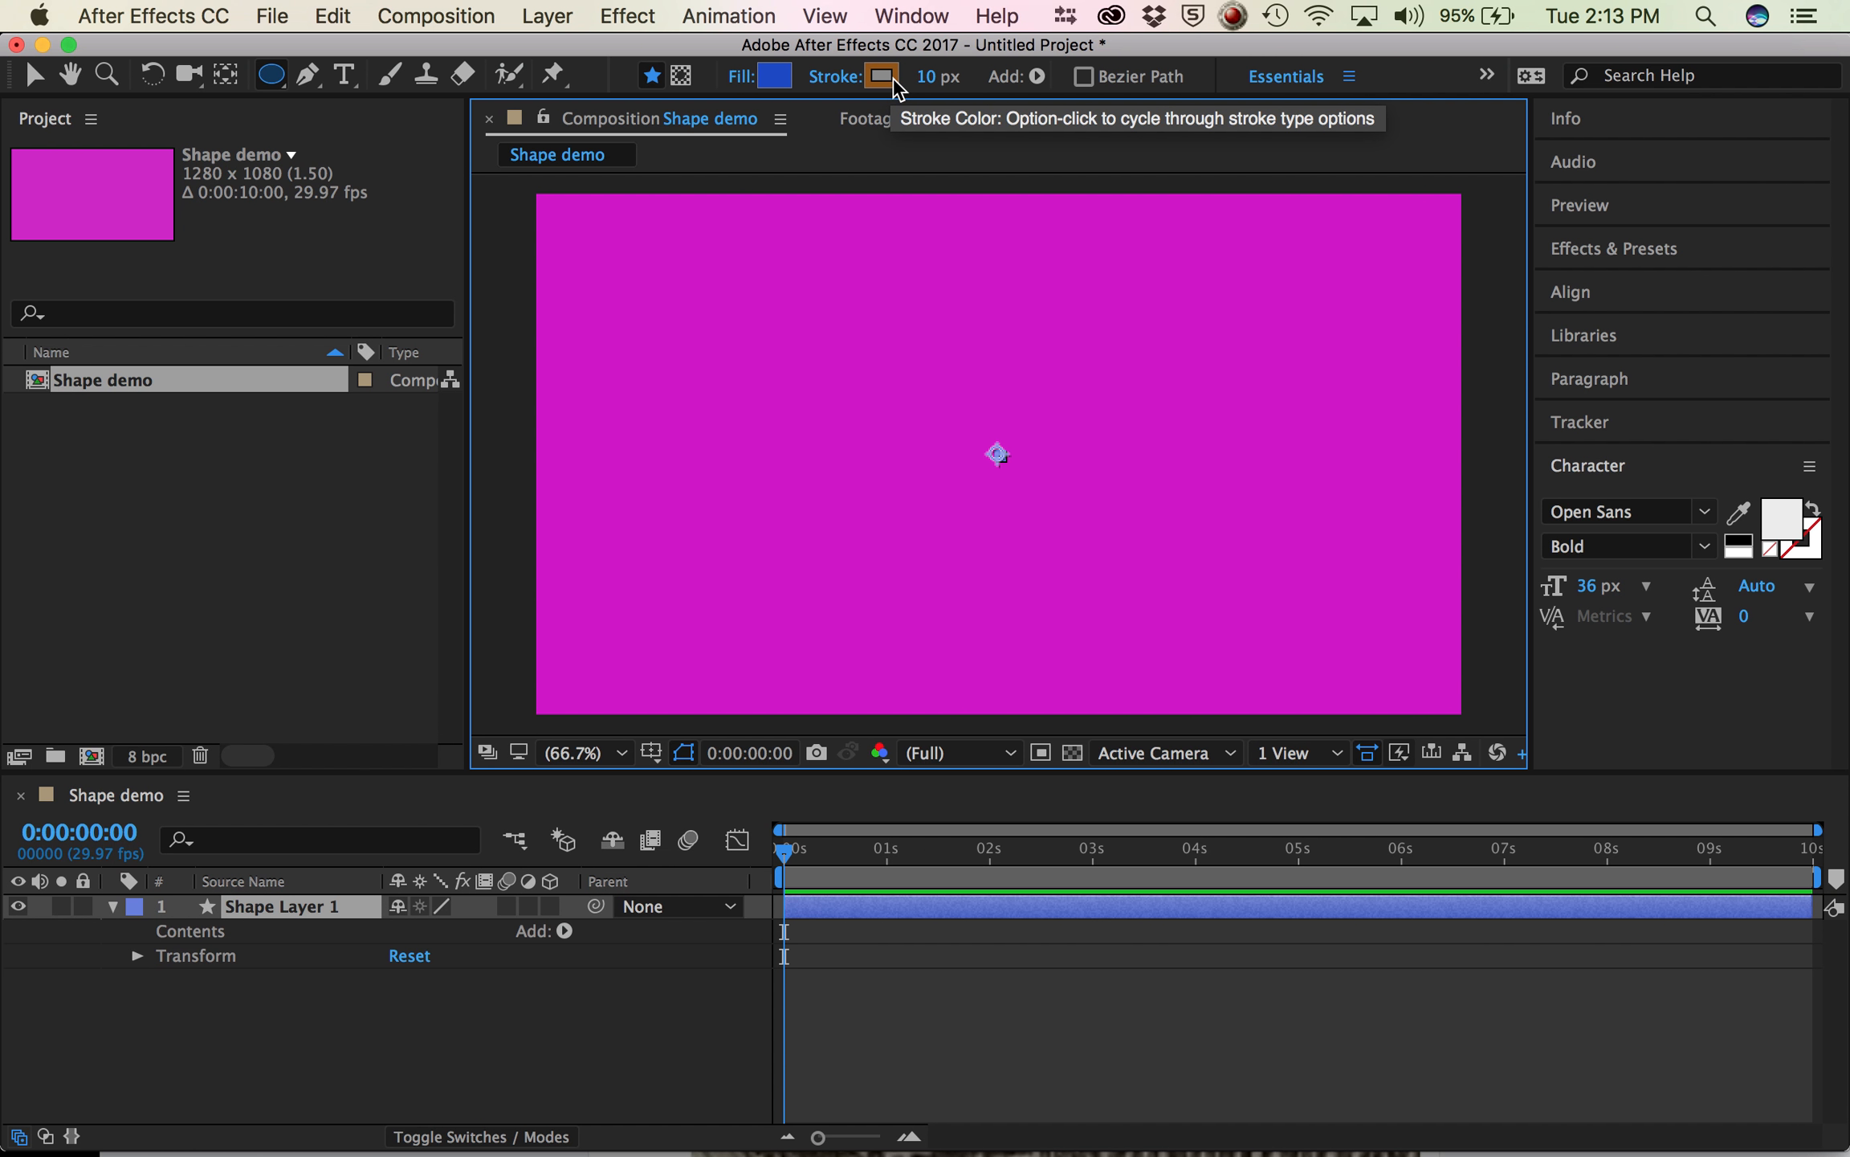
pyautogui.keyDown('alt'); pyautogui.click(893, 78); pyautogui.keyUp('alt')
pyautogui.keyDown('alt'); pyautogui.click(894, 78); pyautogui.keyUp('alt')
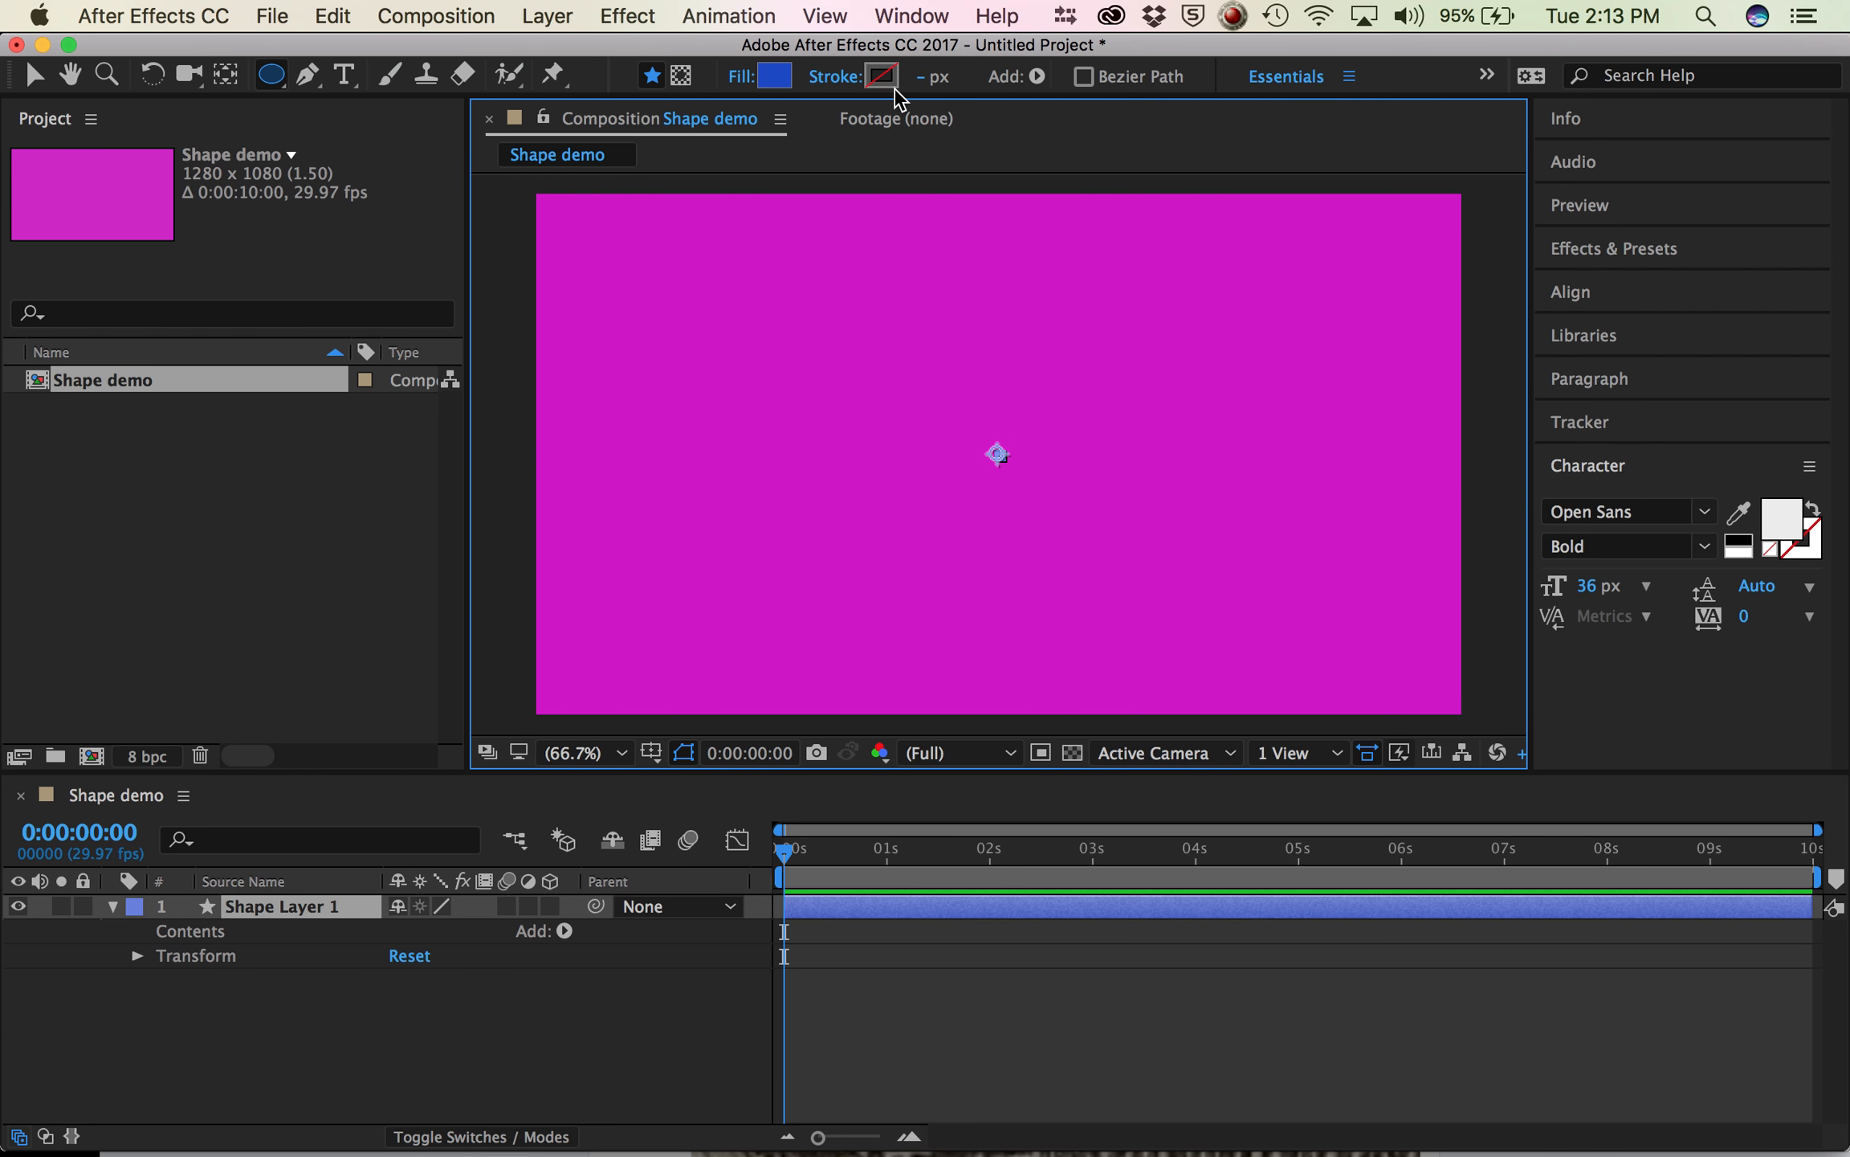
pyautogui.click(774, 76)
pyautogui.click(943, 296)
# - Preview a stroke-free blue circle drawn near the composition's center, and delete its shape layer
pyautogui.moveTo(913, 338)
pyautogui.mouseDown()
pyautogui.moveTo(979, 363)
pyautogui.moveTo(1082, 450)
pyautogui.mouseUp()
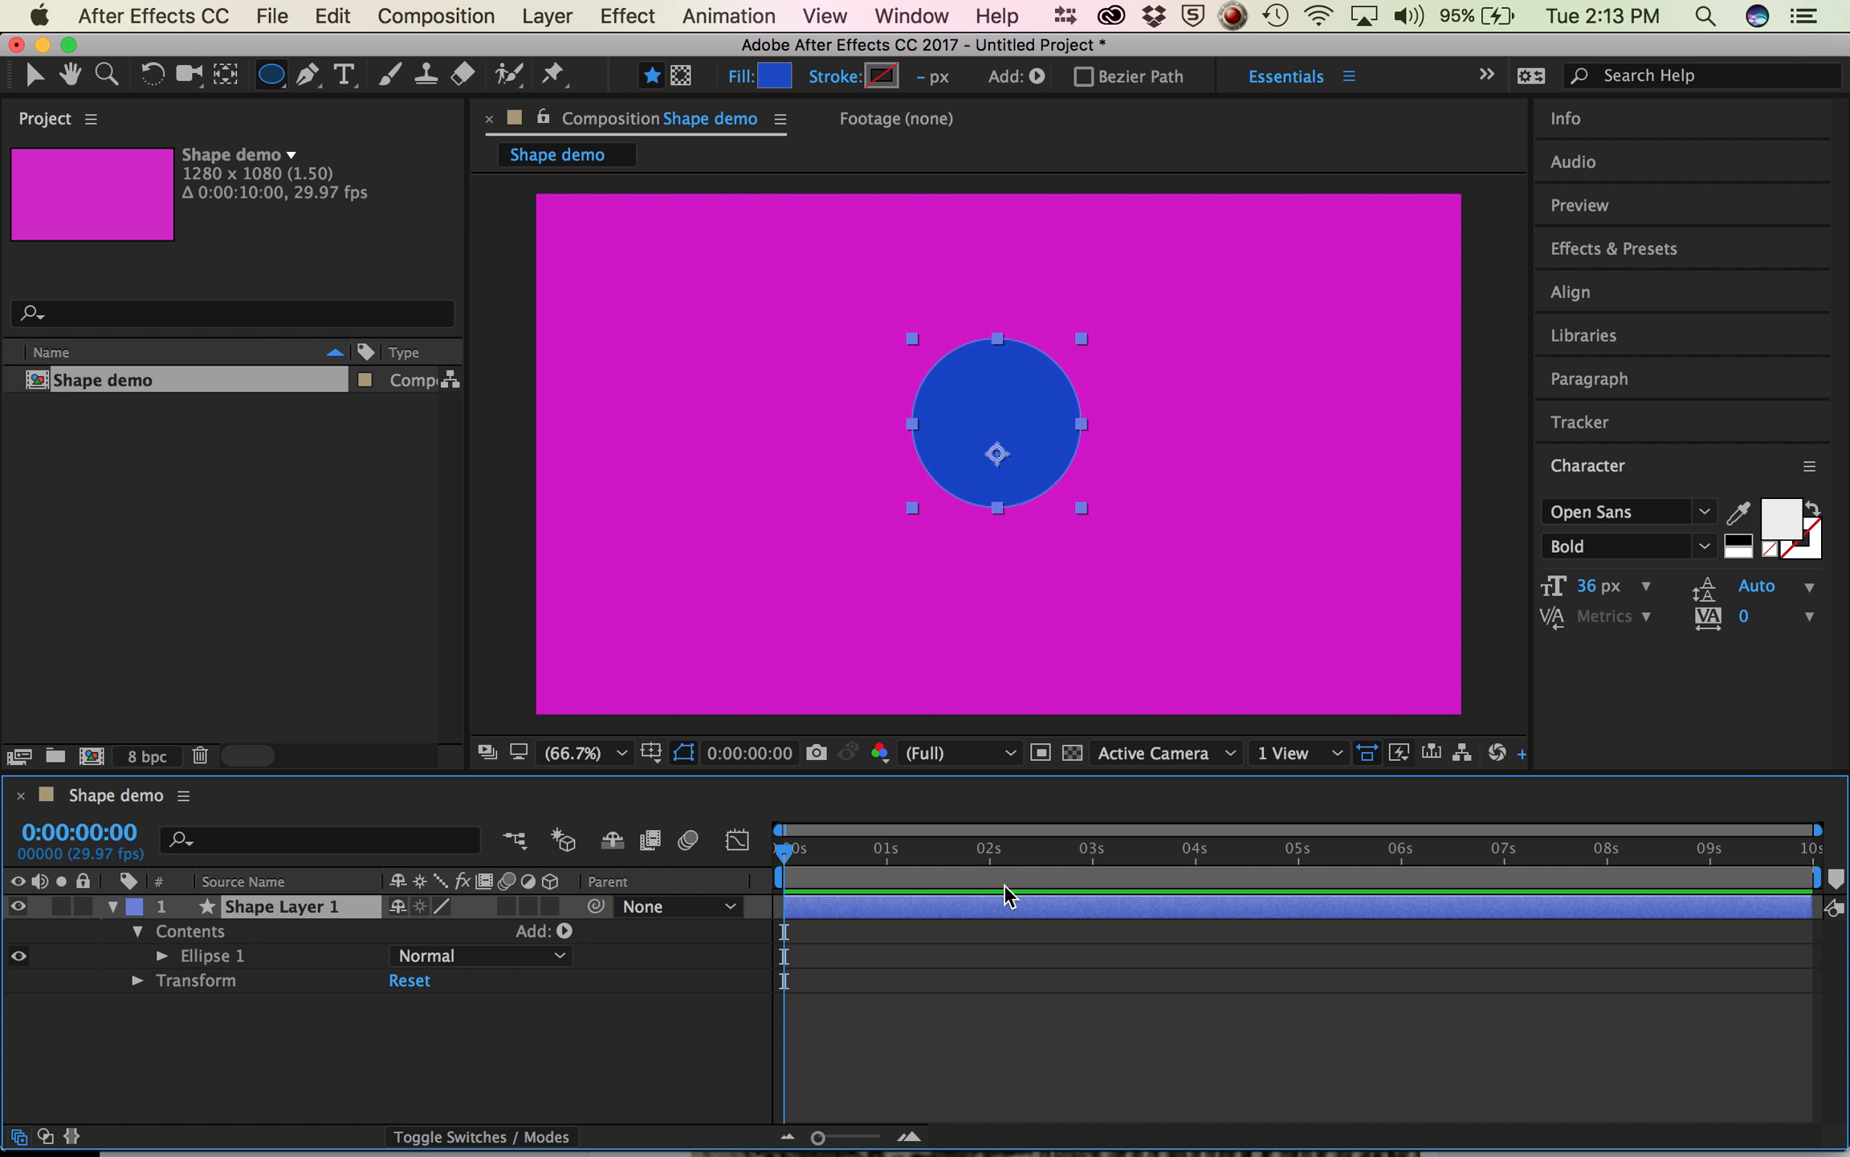
pyautogui.press('space')
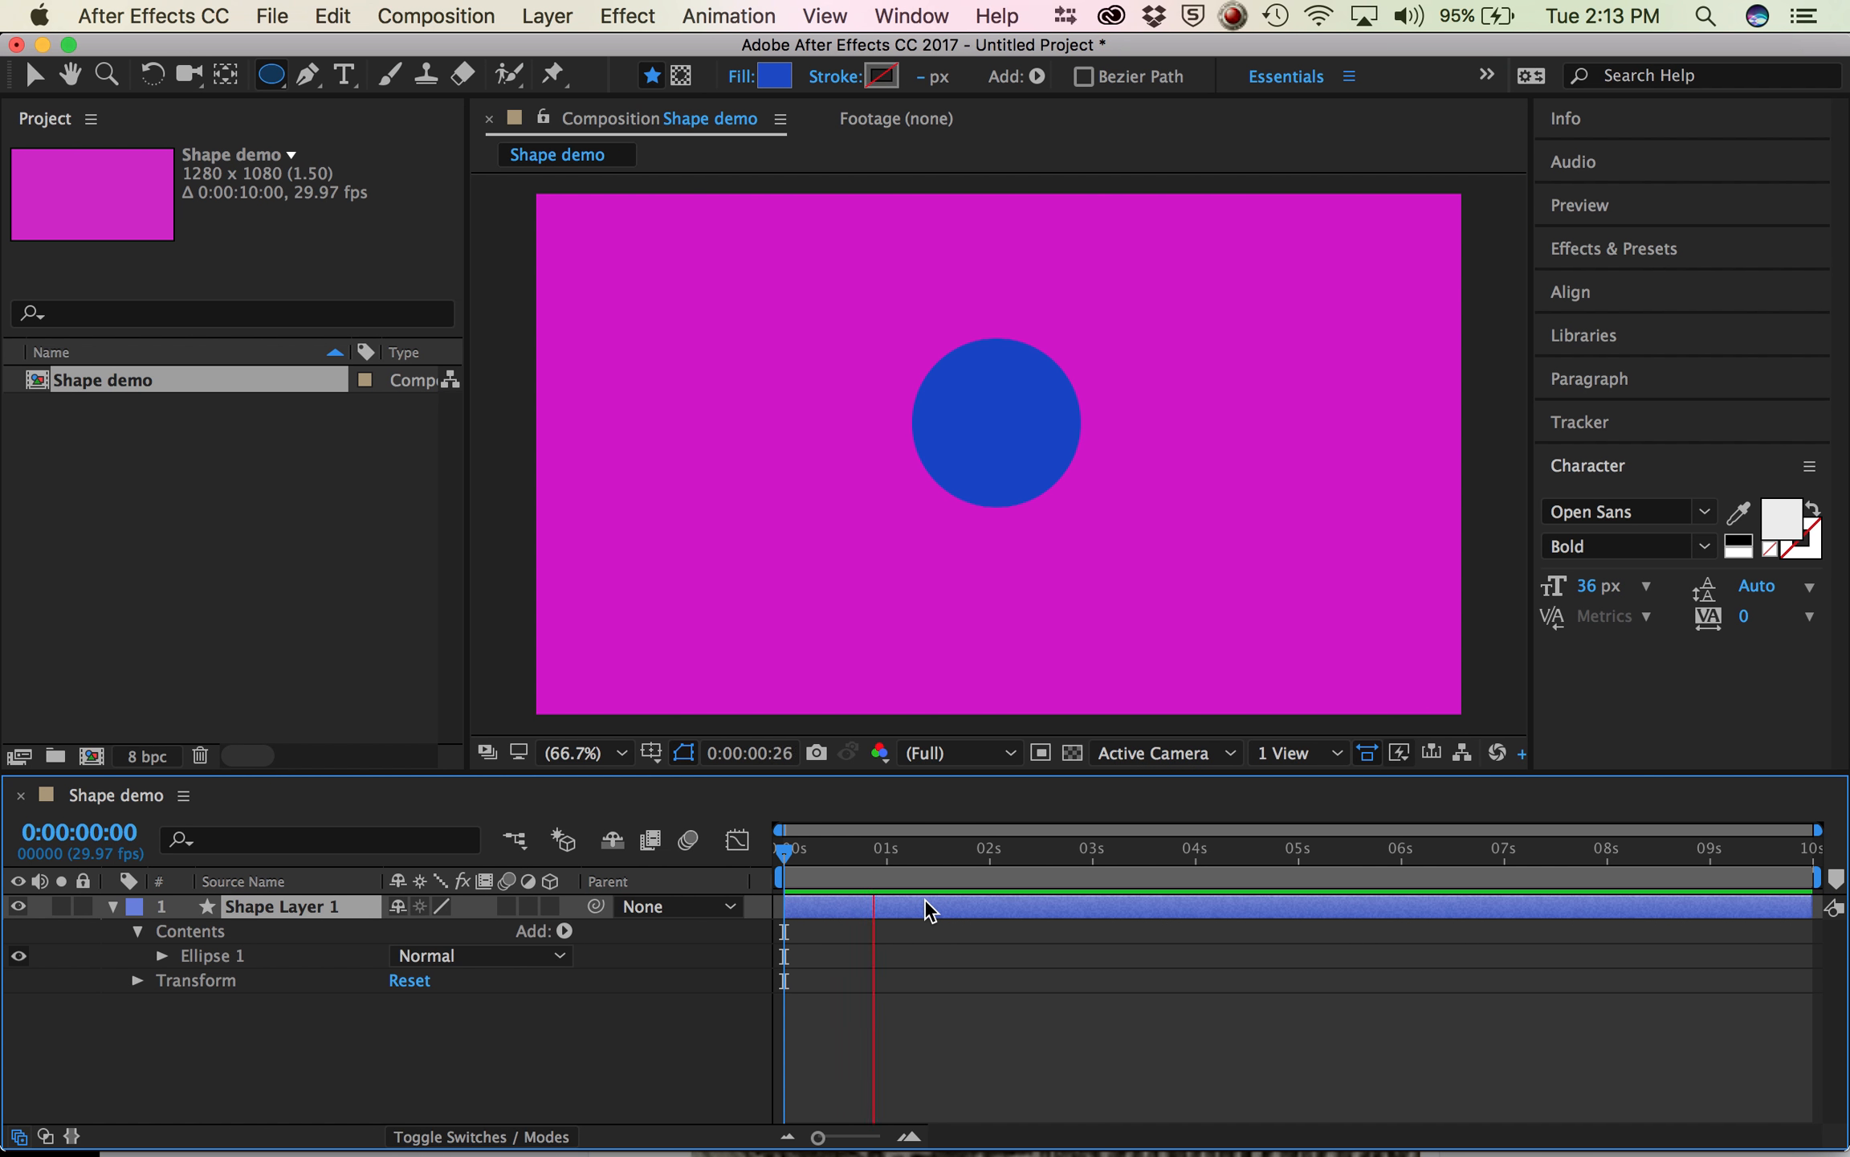
pyautogui.press('space')
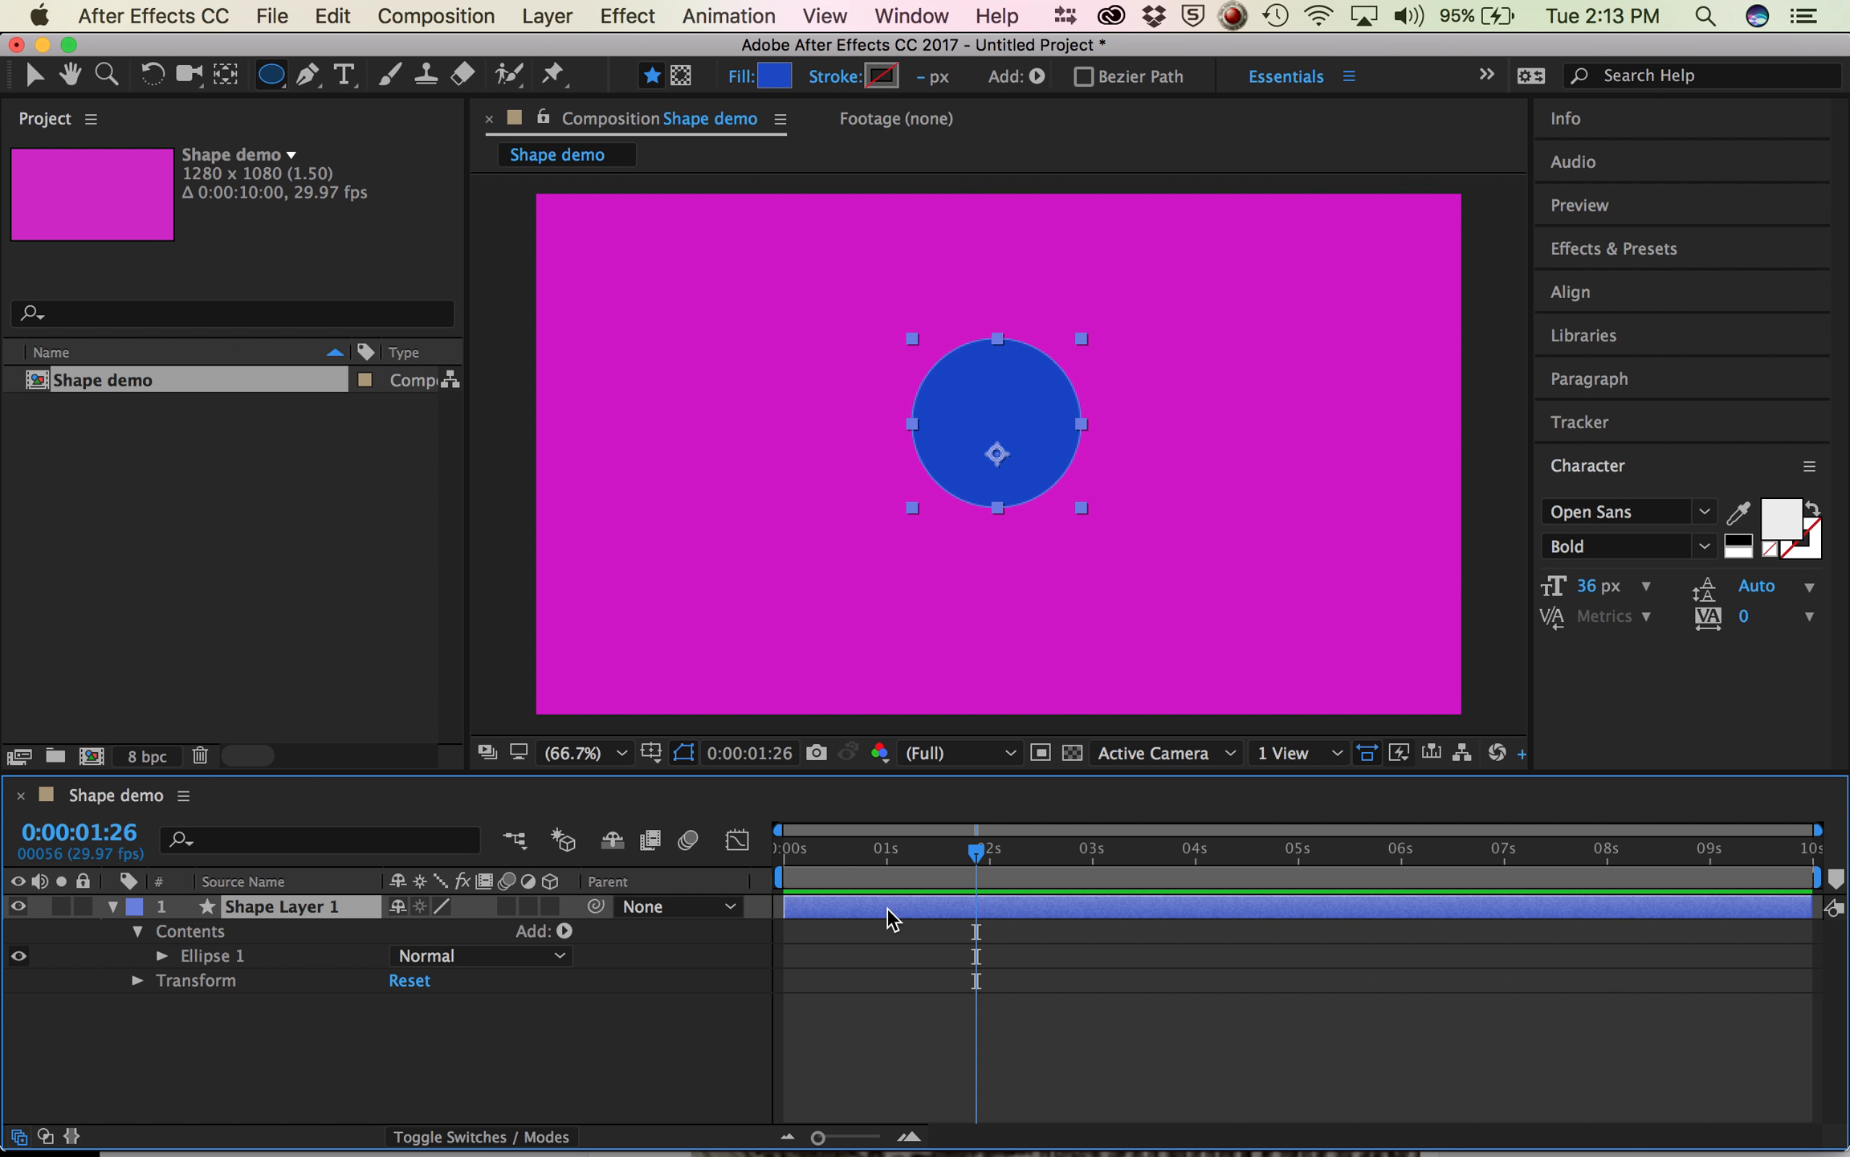
pyautogui.click(979, 423)
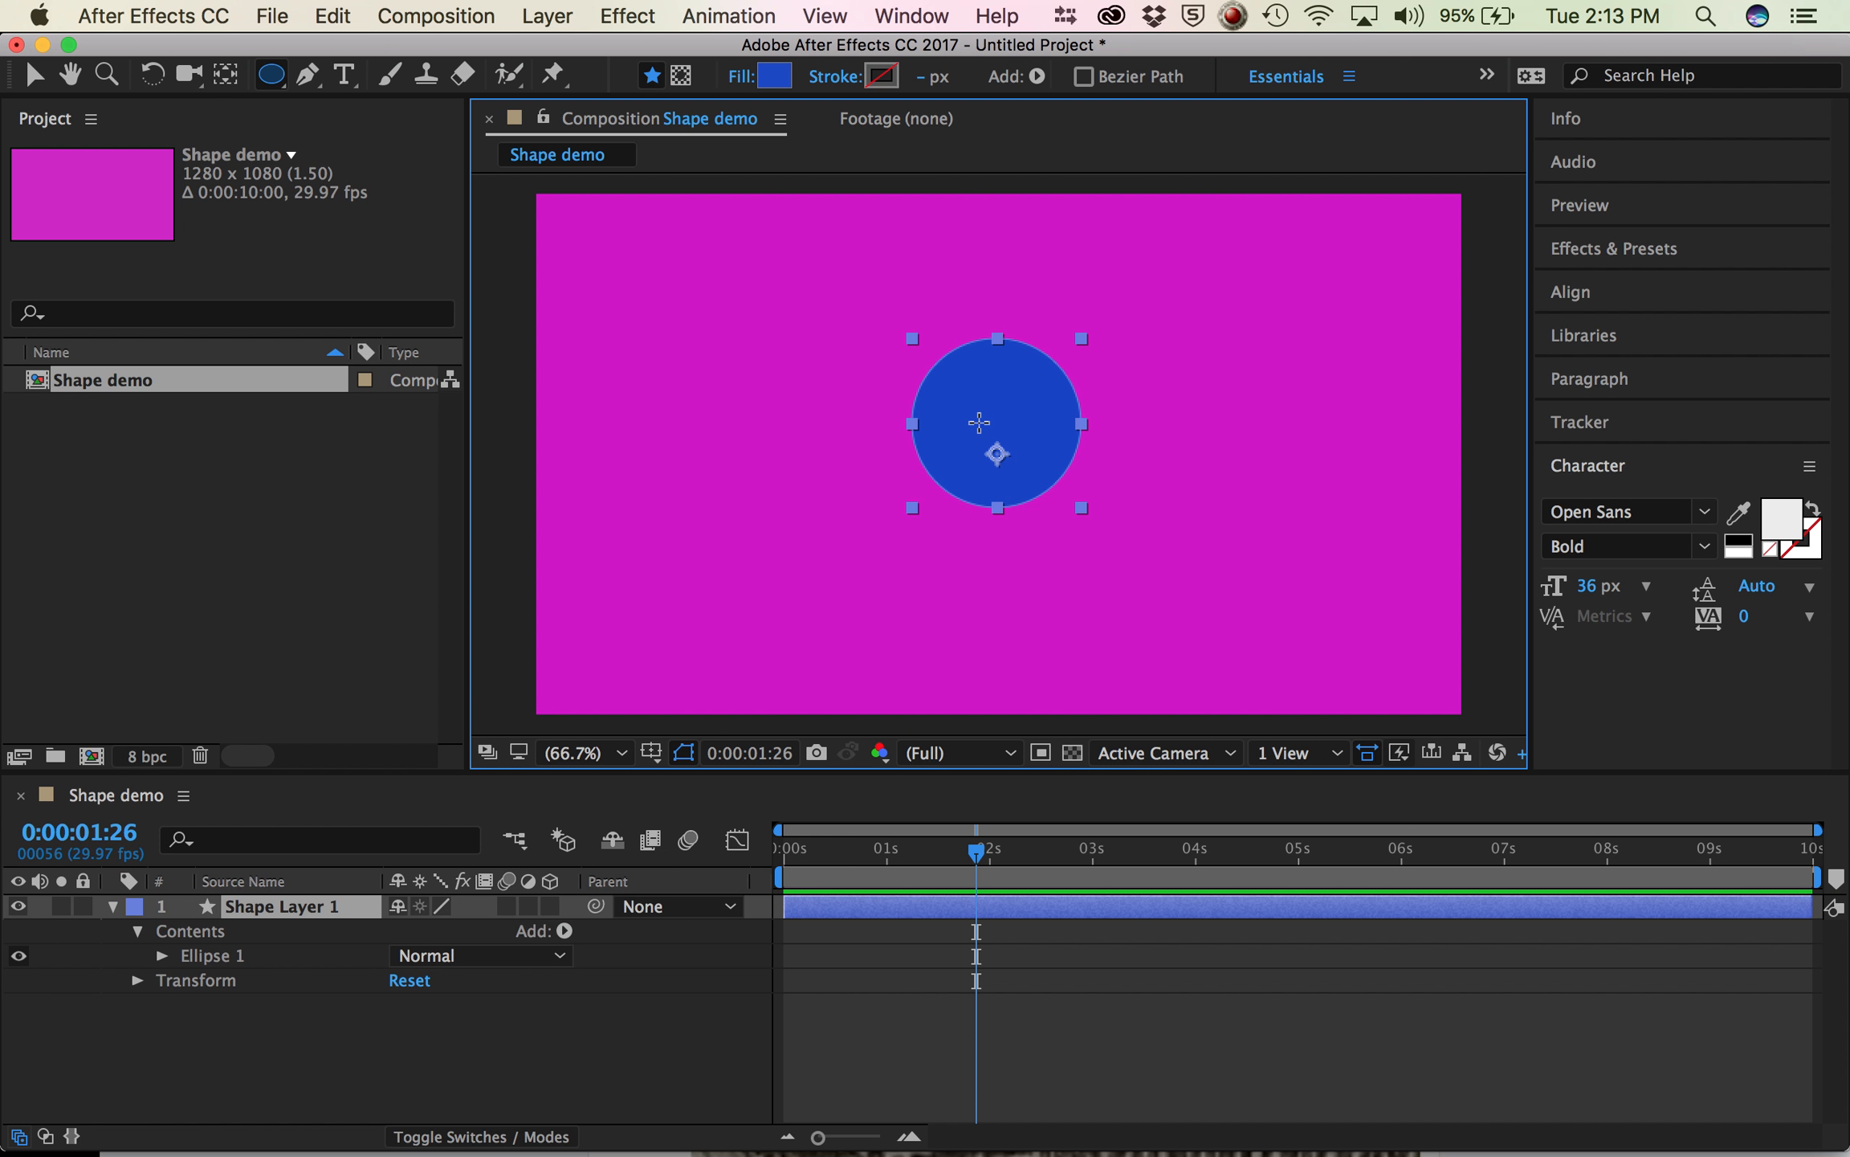
pyautogui.press('Delete')
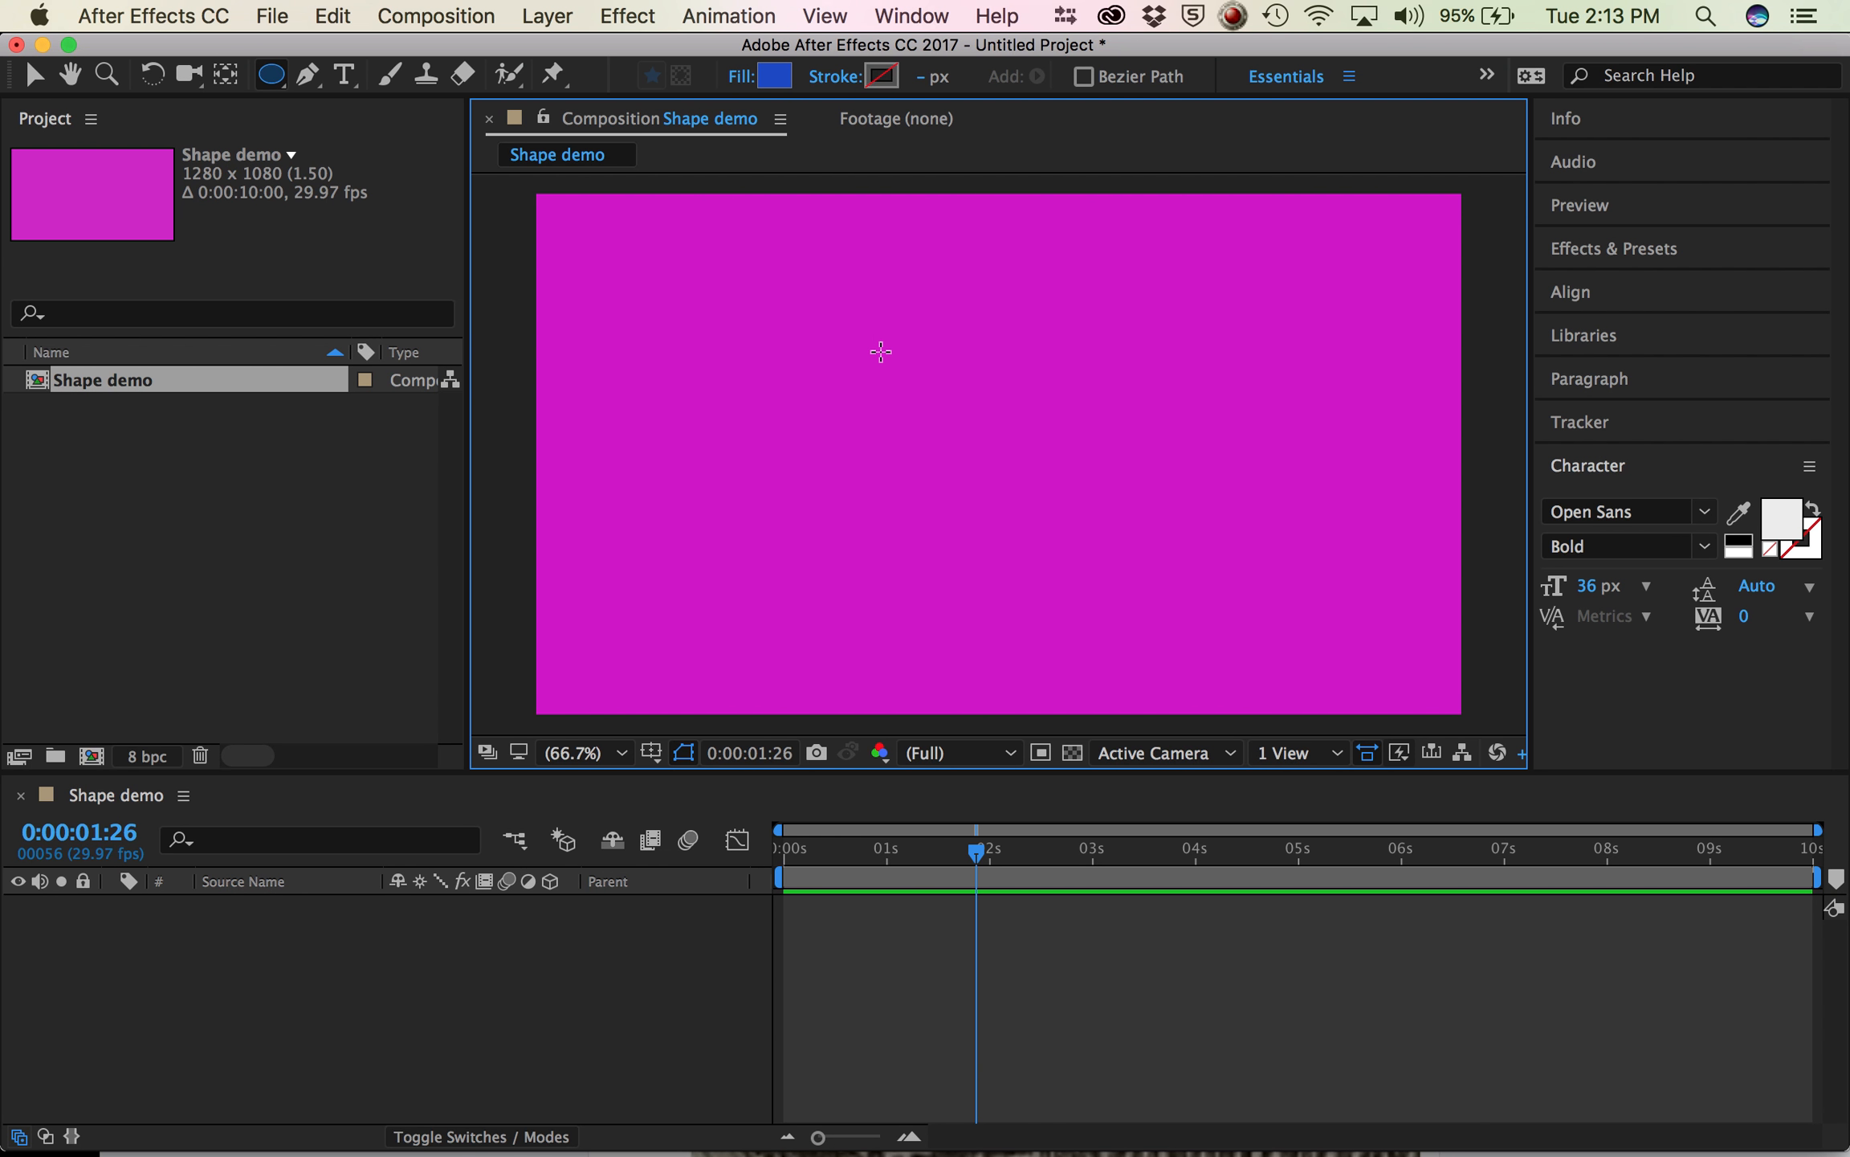
# - Add a new empty shape layer to the composition and activate the Star Tool
pyautogui.click(548, 16)
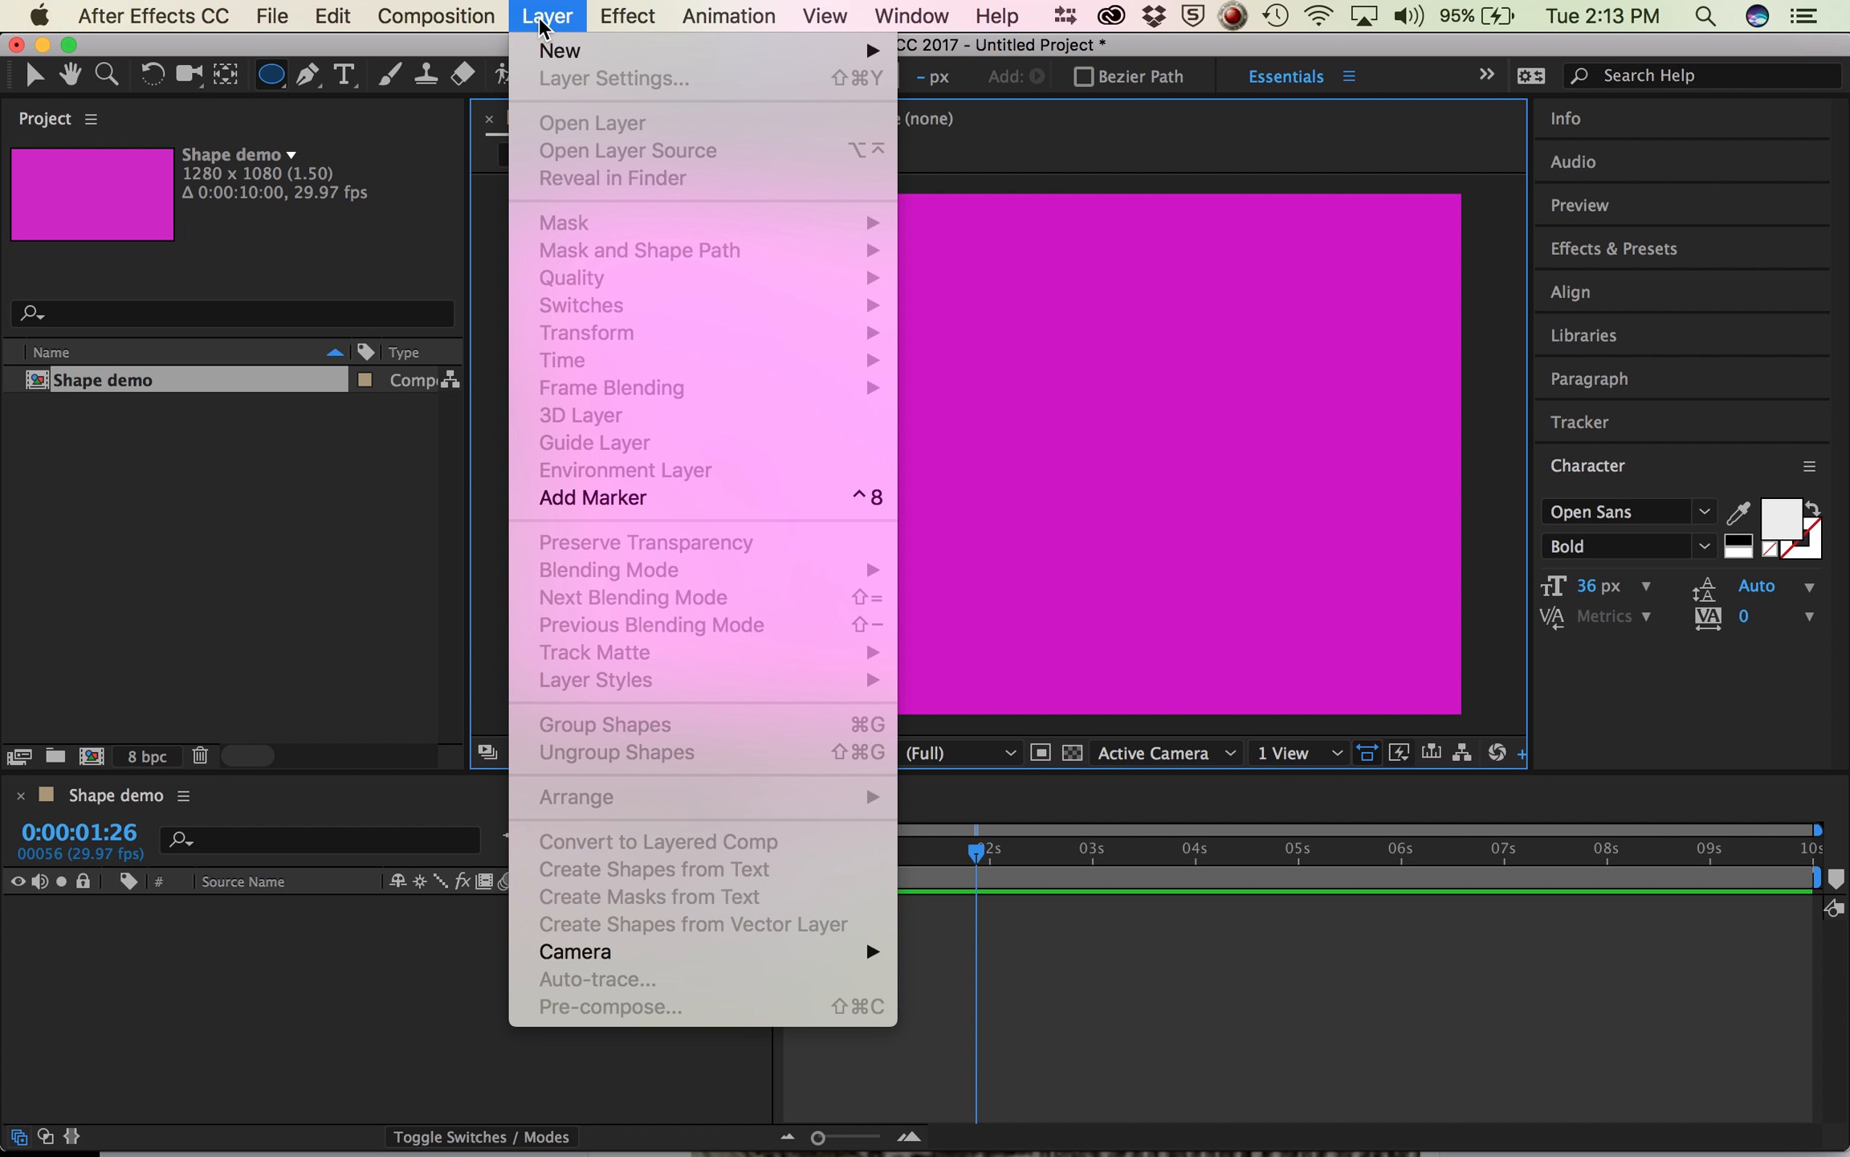
pyautogui.moveTo(820, 53)
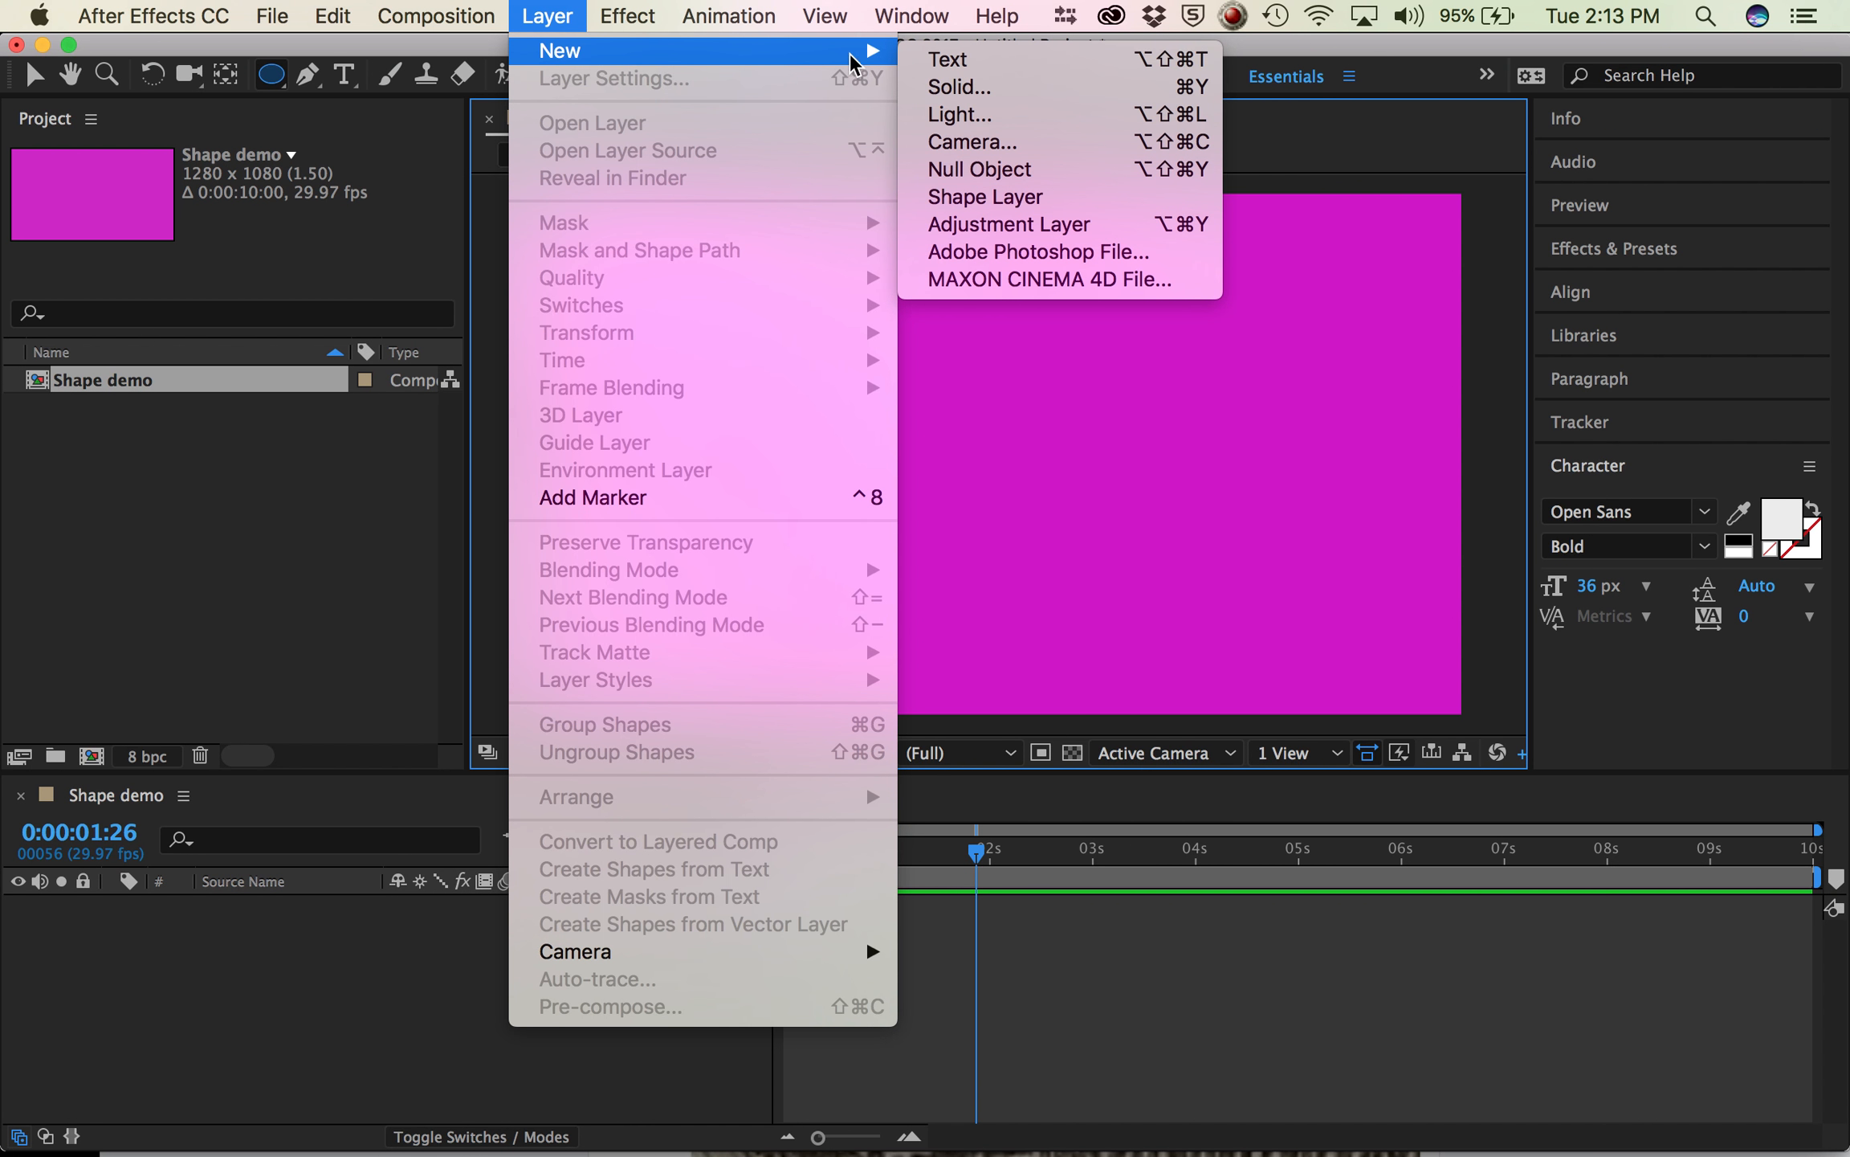
pyautogui.click(983, 201)
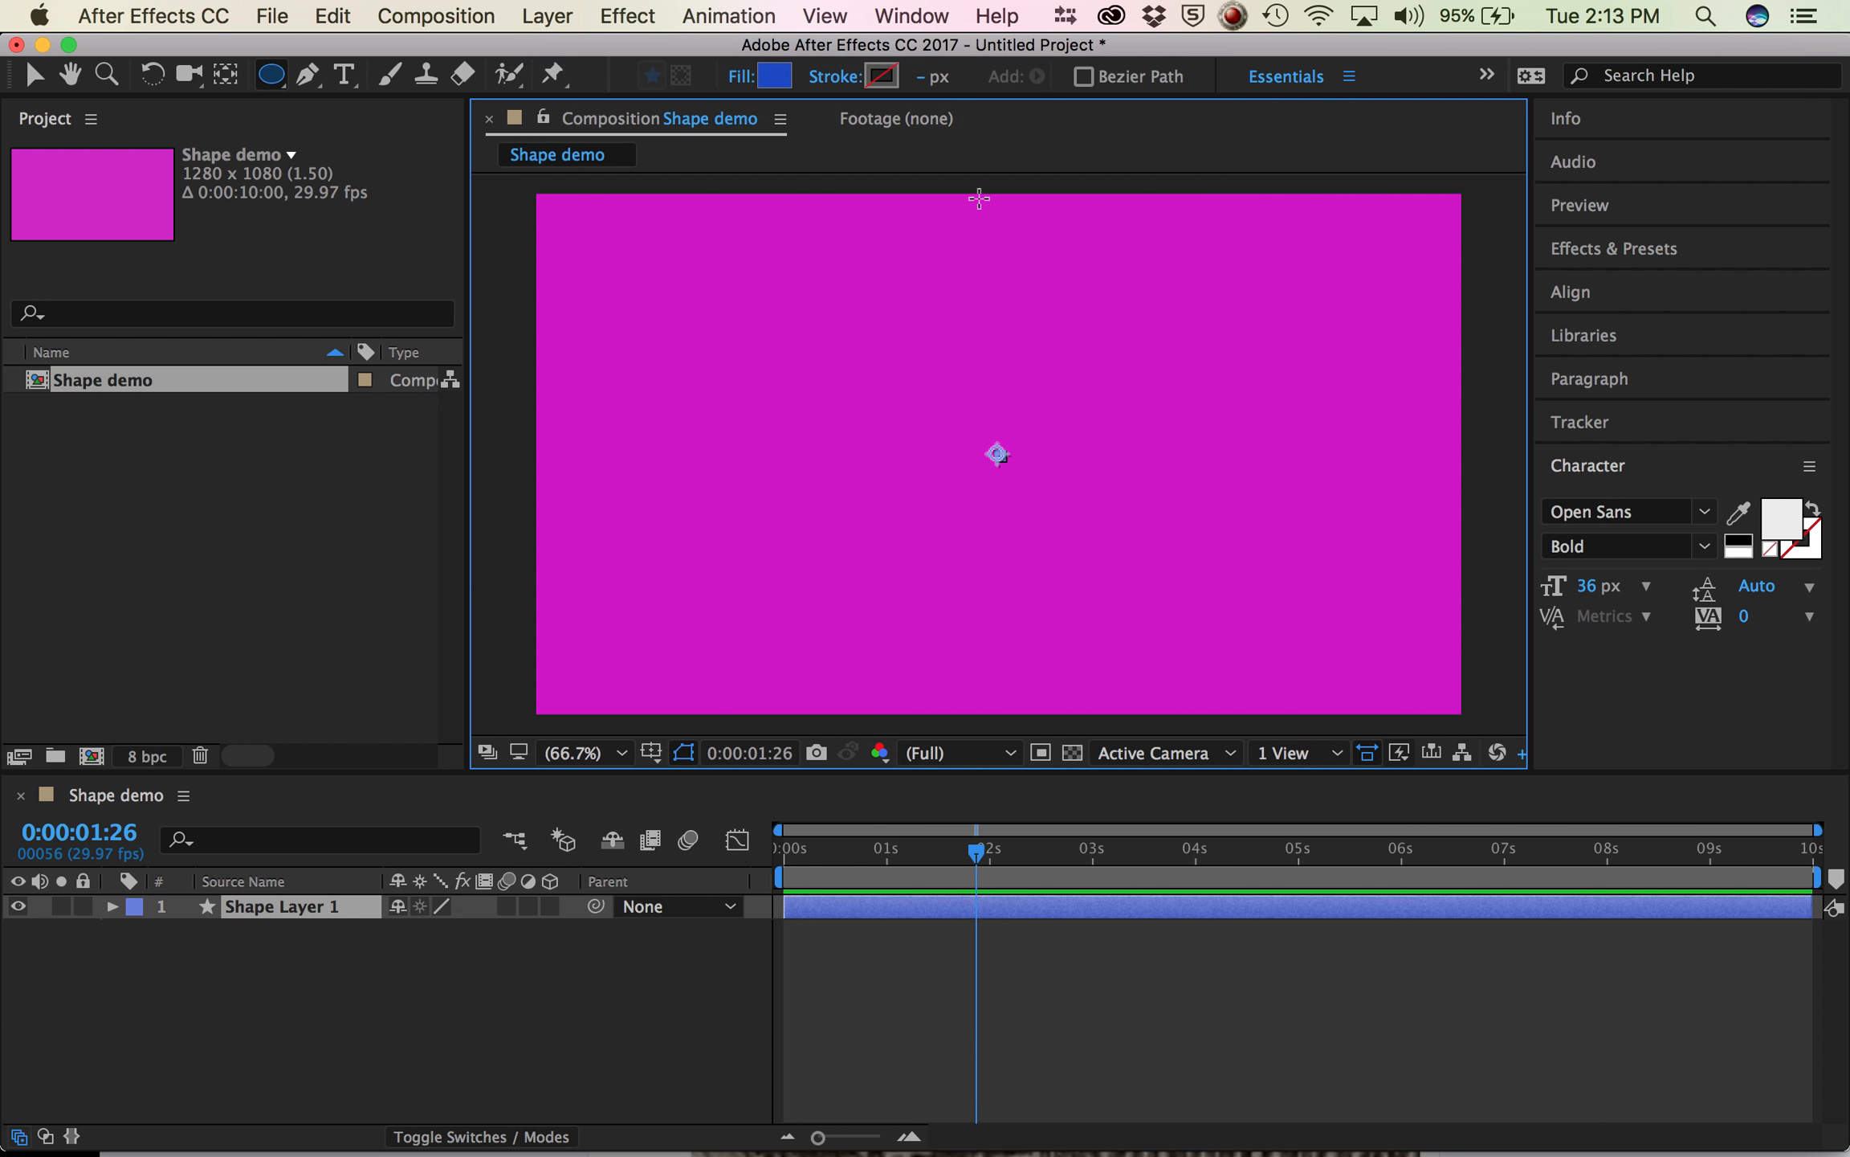
pyautogui.click(276, 78)
pyautogui.moveTo(277, 85); pyautogui.dragTo(344, 197)
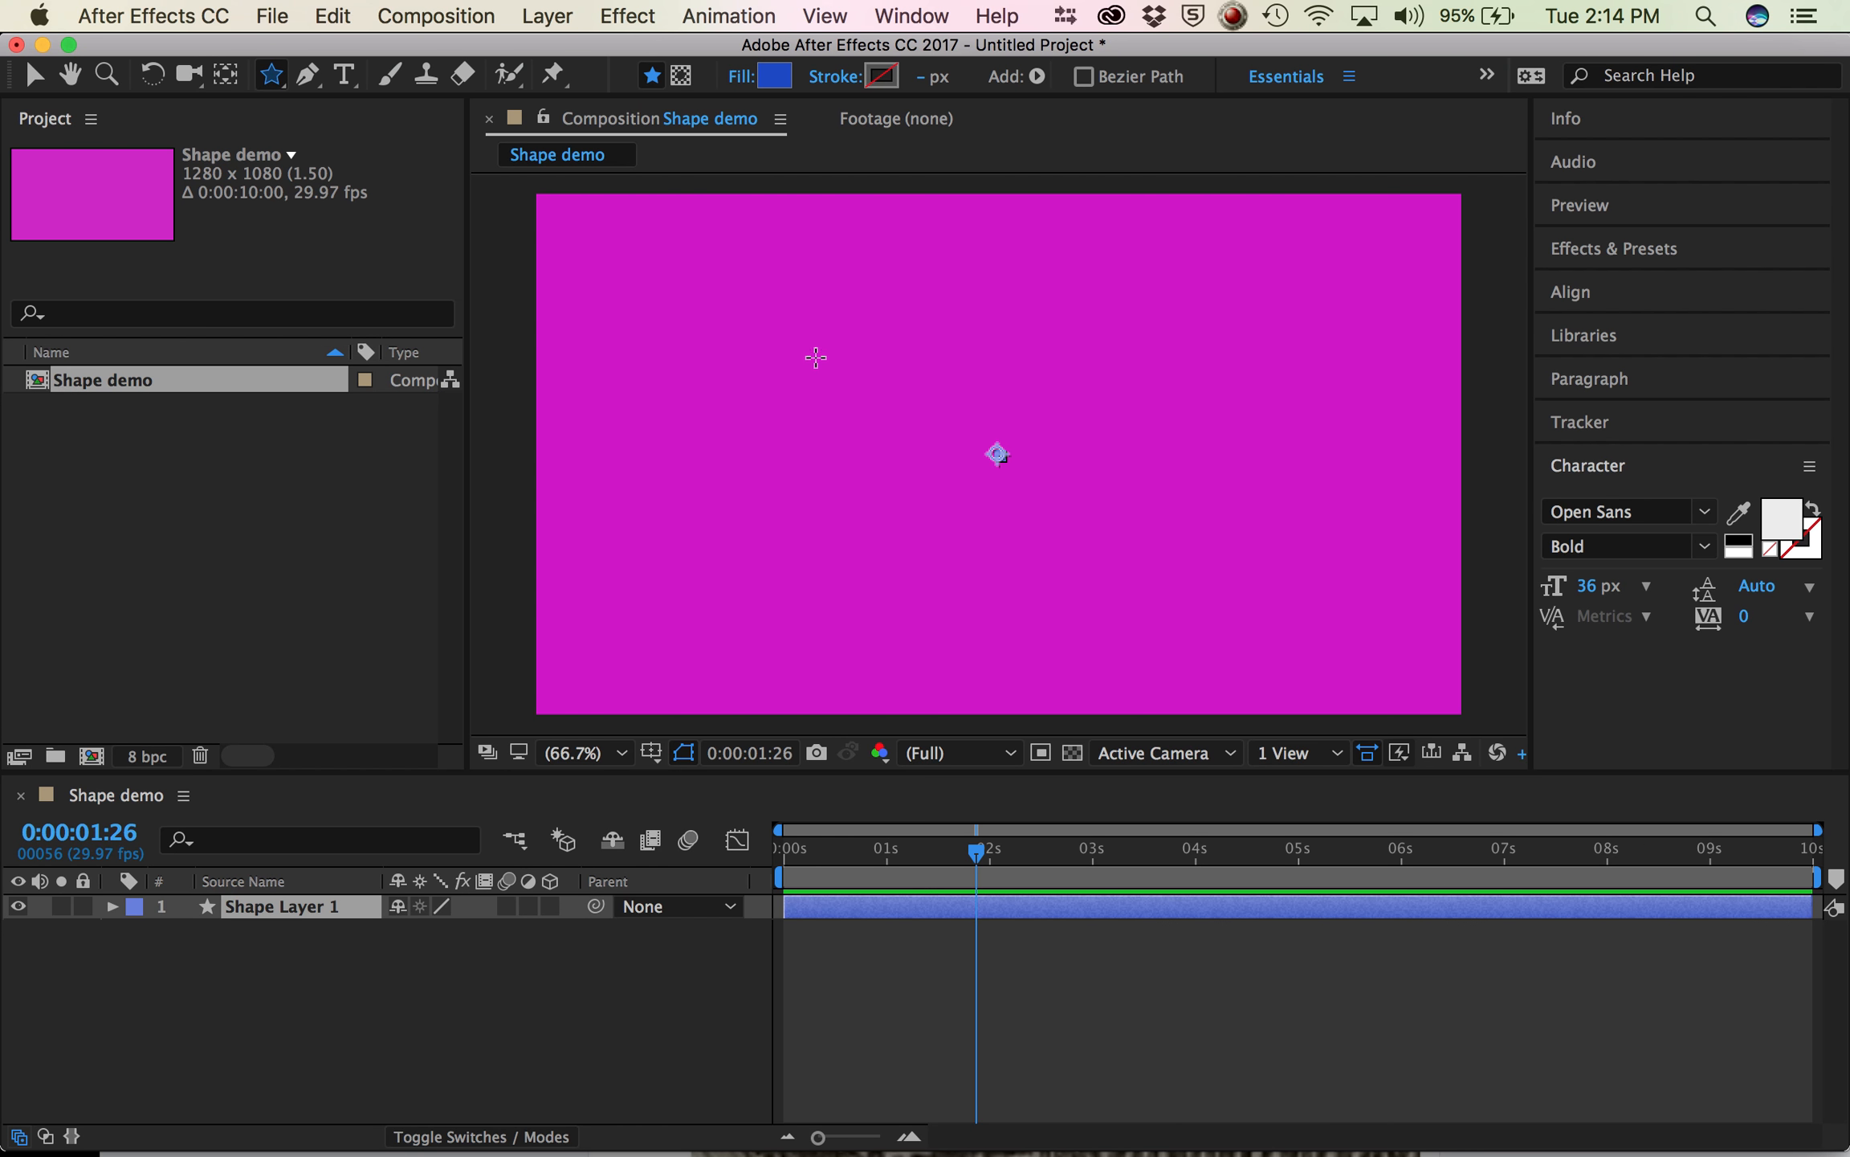
# - Draw a blue star in the upper-left part of the composition, varying its number of points and finishing with six
pyautogui.moveTo(842, 382); pyautogui.dragTo(890, 435)
pyautogui.press('Up')
pyautogui.press('Up')
pyautogui.press('Up')
pyautogui.press('Up')
pyautogui.press('Down')
pyautogui.press('Down')
pyautogui.press('Down')
pyautogui.press('Down')
pyautogui.press('Down')
pyautogui.press('Down')
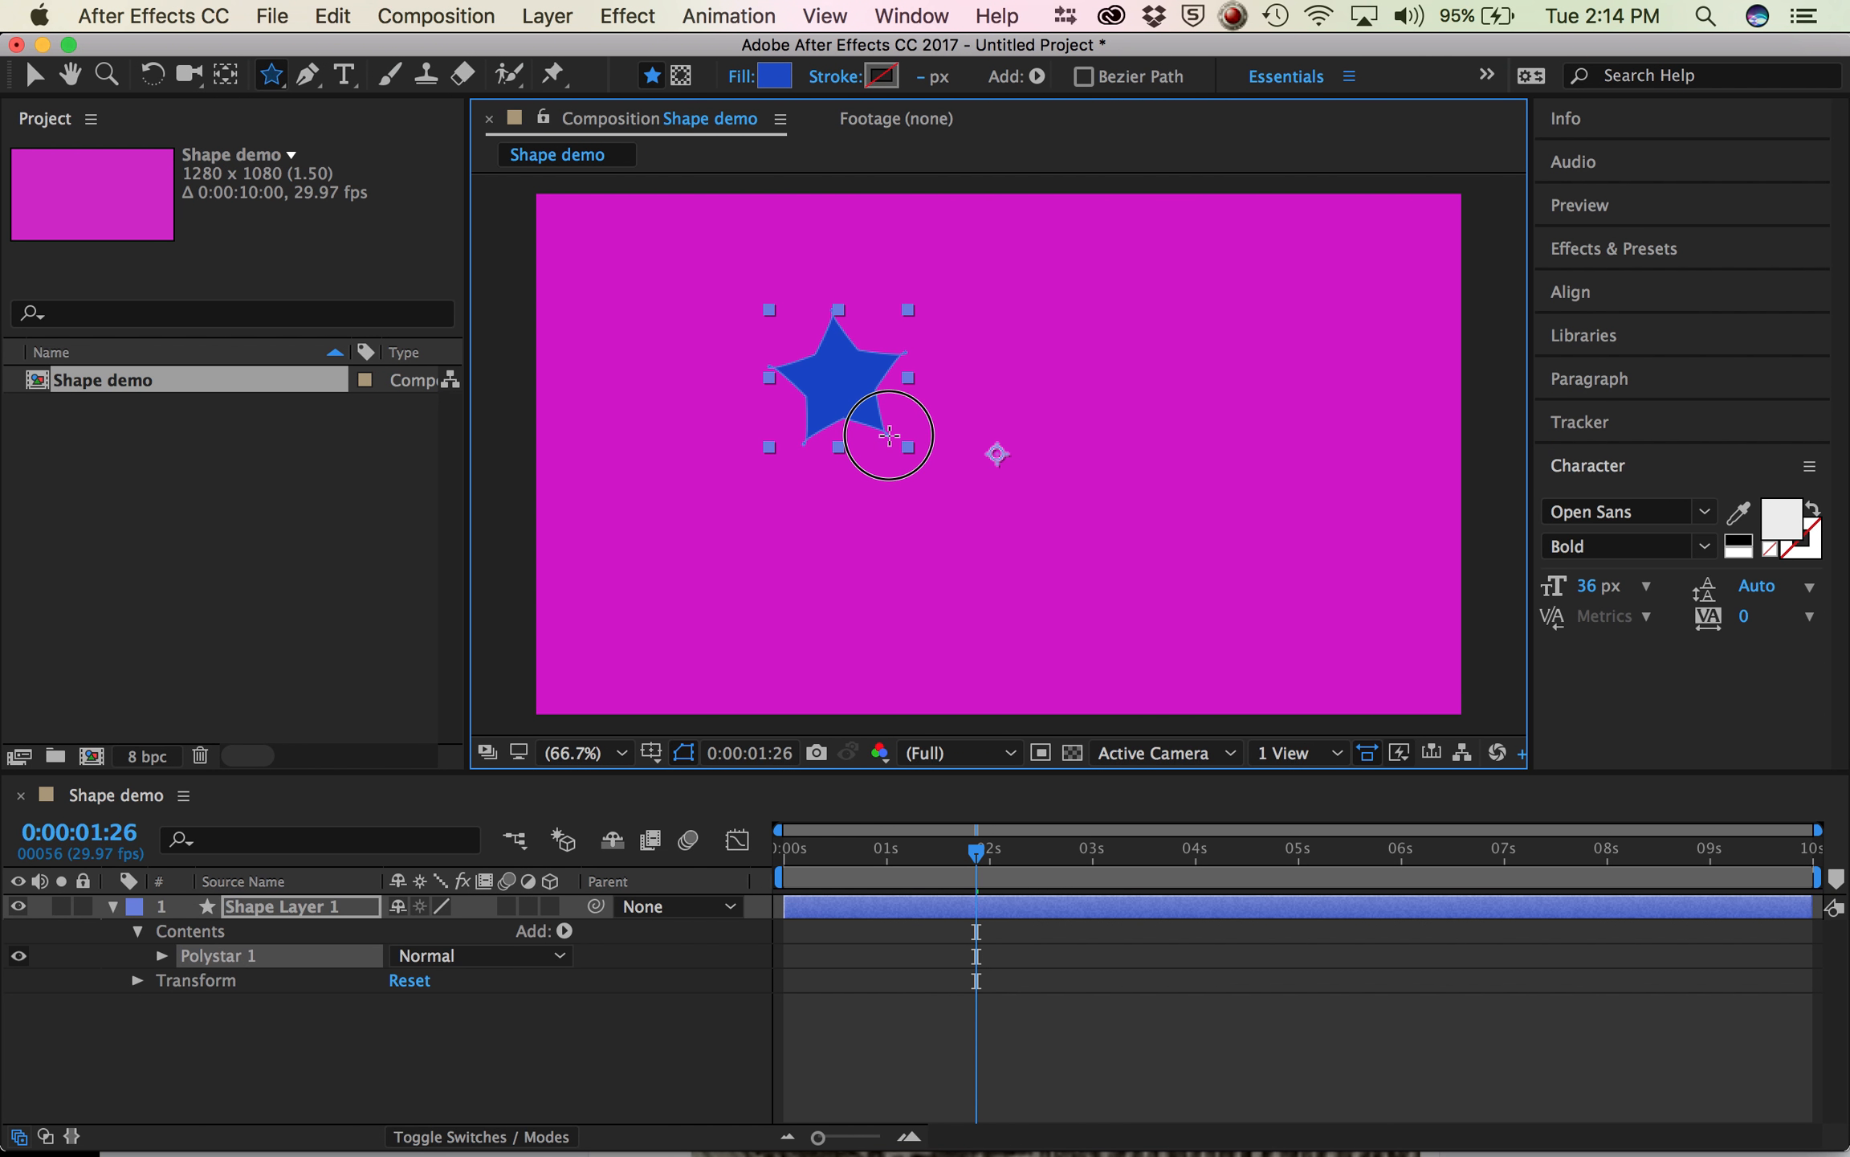
pyautogui.moveTo(889, 435); pyautogui.dragTo(890, 436)
pyautogui.press('Down')
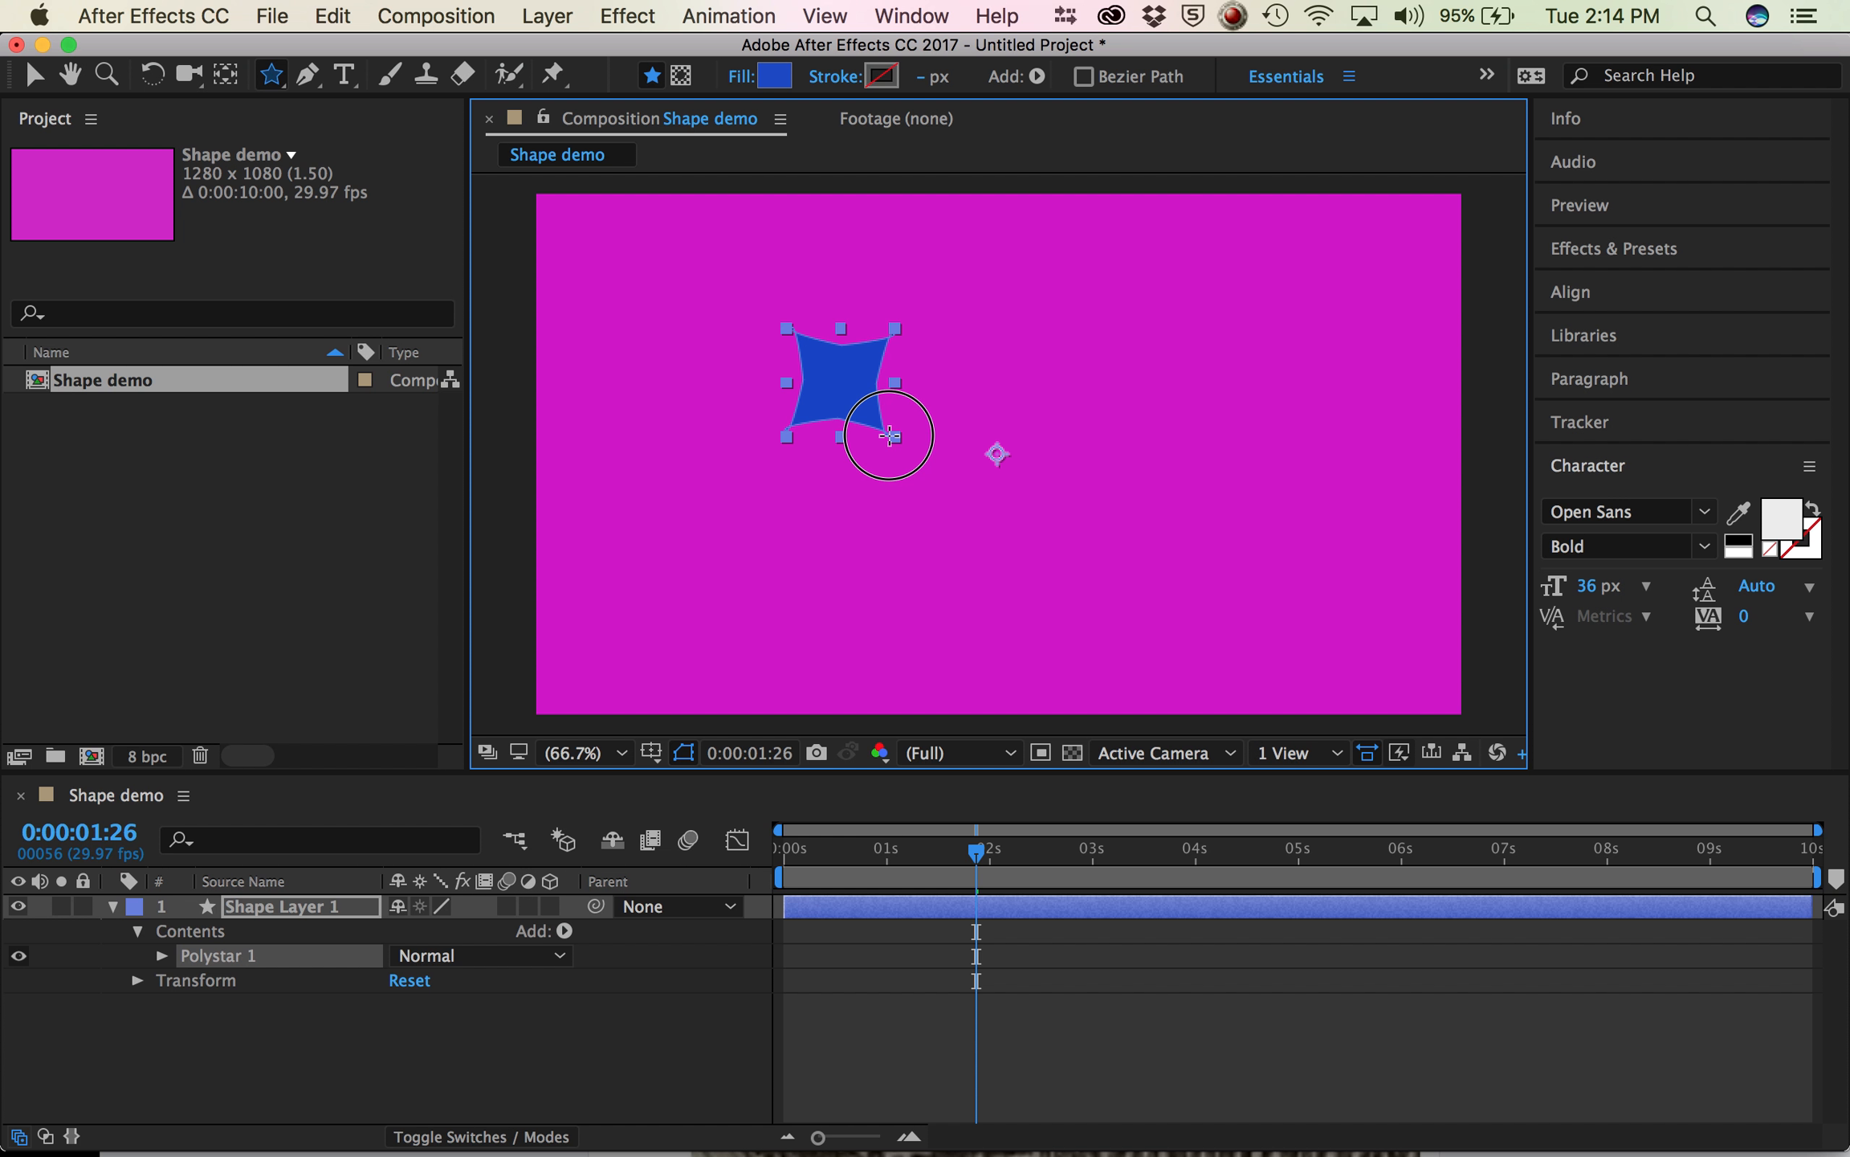
pyautogui.press('Up')
pyautogui.press('Up')
pyautogui.press('Up')
pyautogui.press('Up')
pyautogui.moveTo(889, 435); pyautogui.dragTo(889, 435)
pyautogui.press('Up')
pyautogui.press('Up')
pyautogui.press('Down')
pyautogui.press('Down')
pyautogui.press('Down')
pyautogui.press('Down')
pyautogui.press('Down')
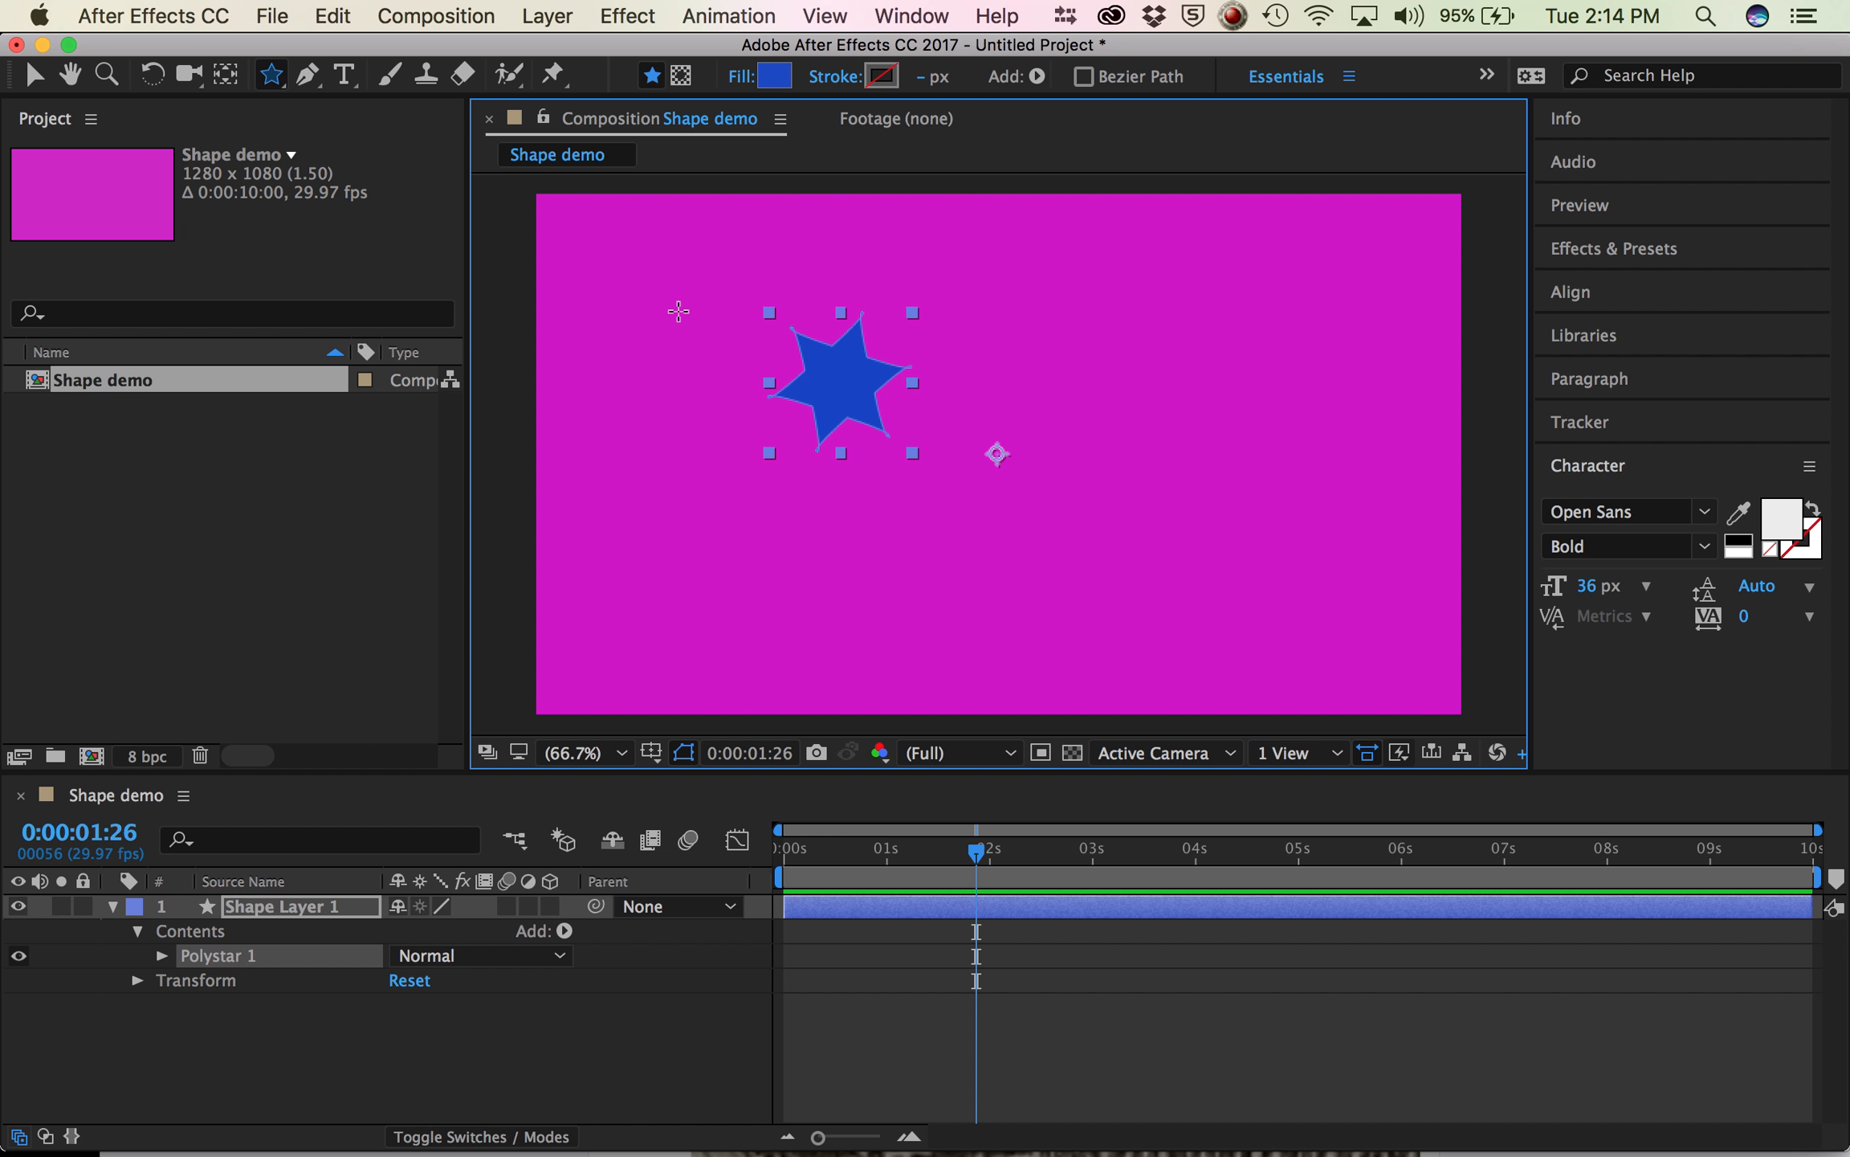
# - Return the current time to 0:00:00:00 and rename Shape Layer 1 as polystar
pyautogui.click(904, 904)
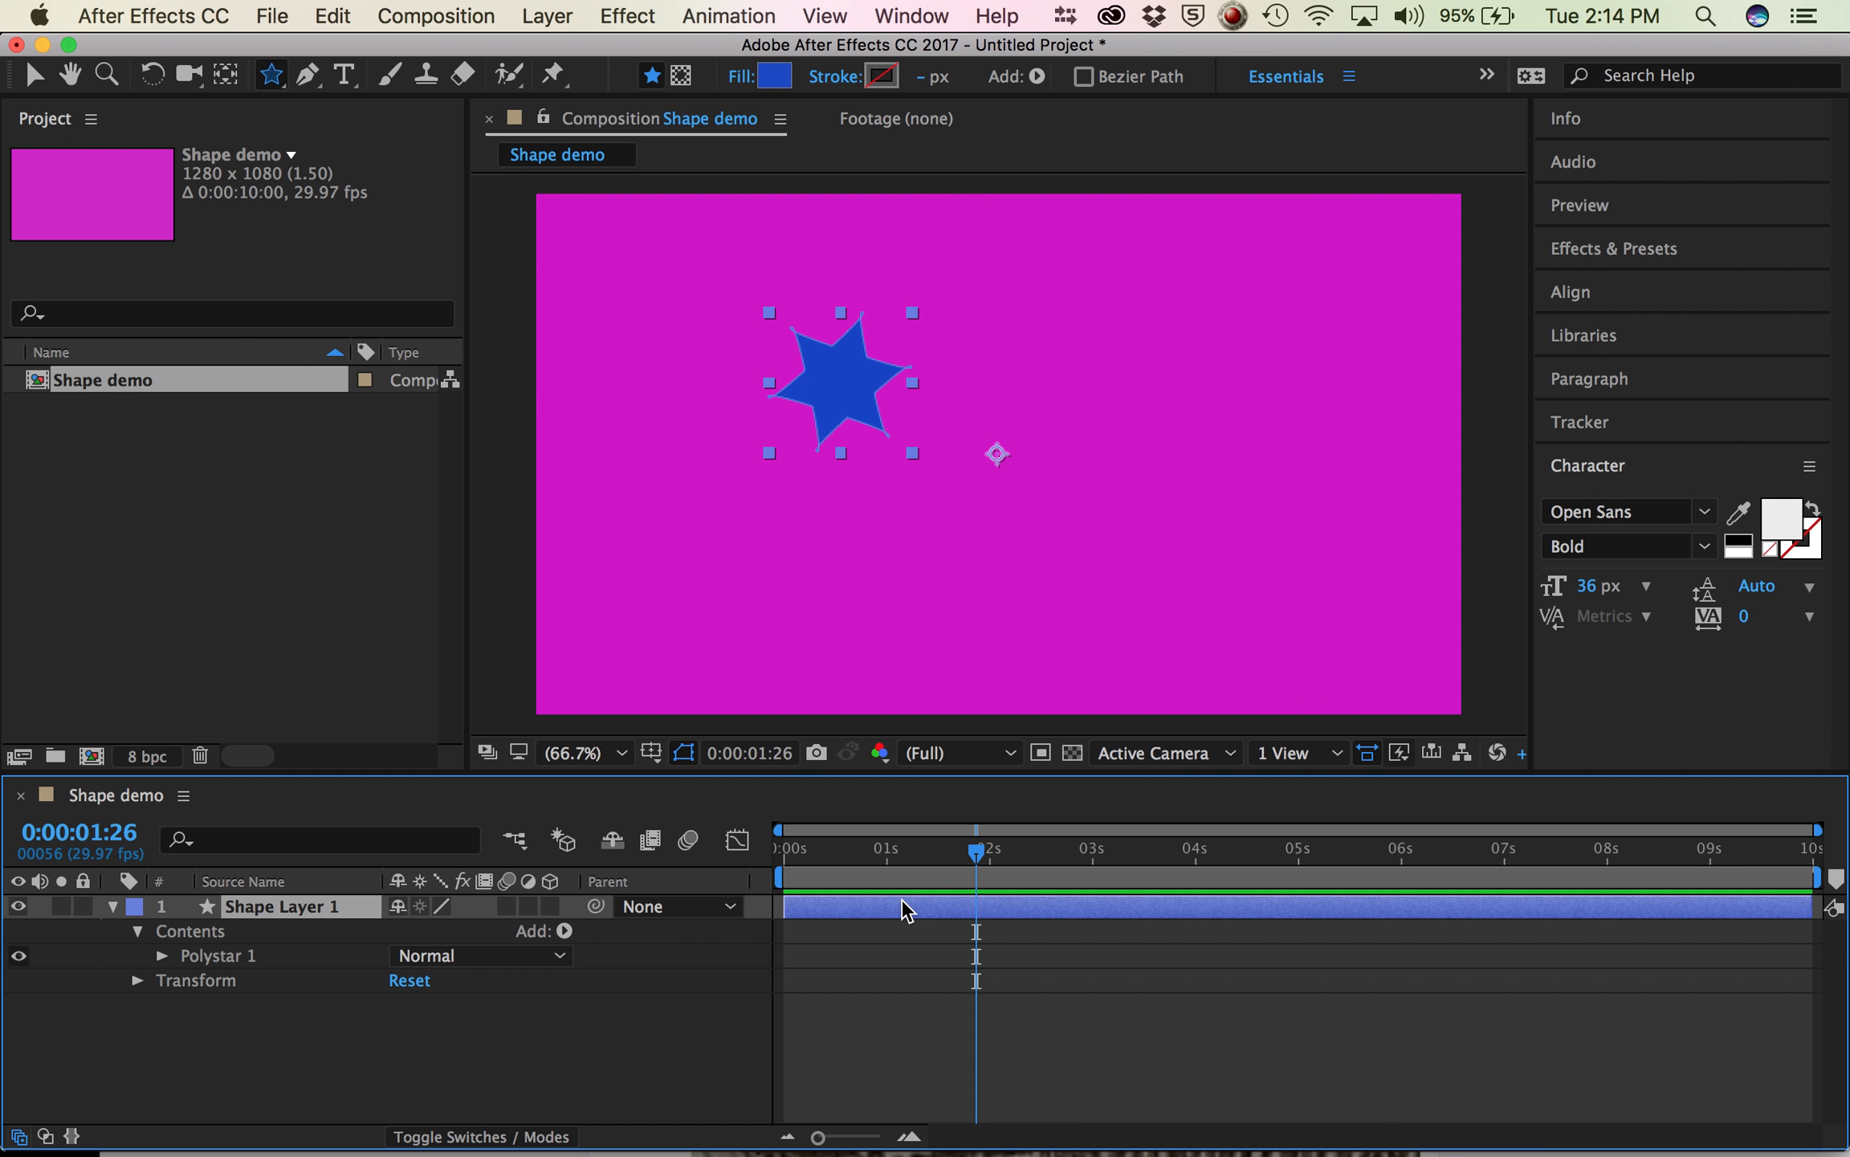
pyautogui.moveTo(976, 853); pyautogui.dragTo(780, 855)
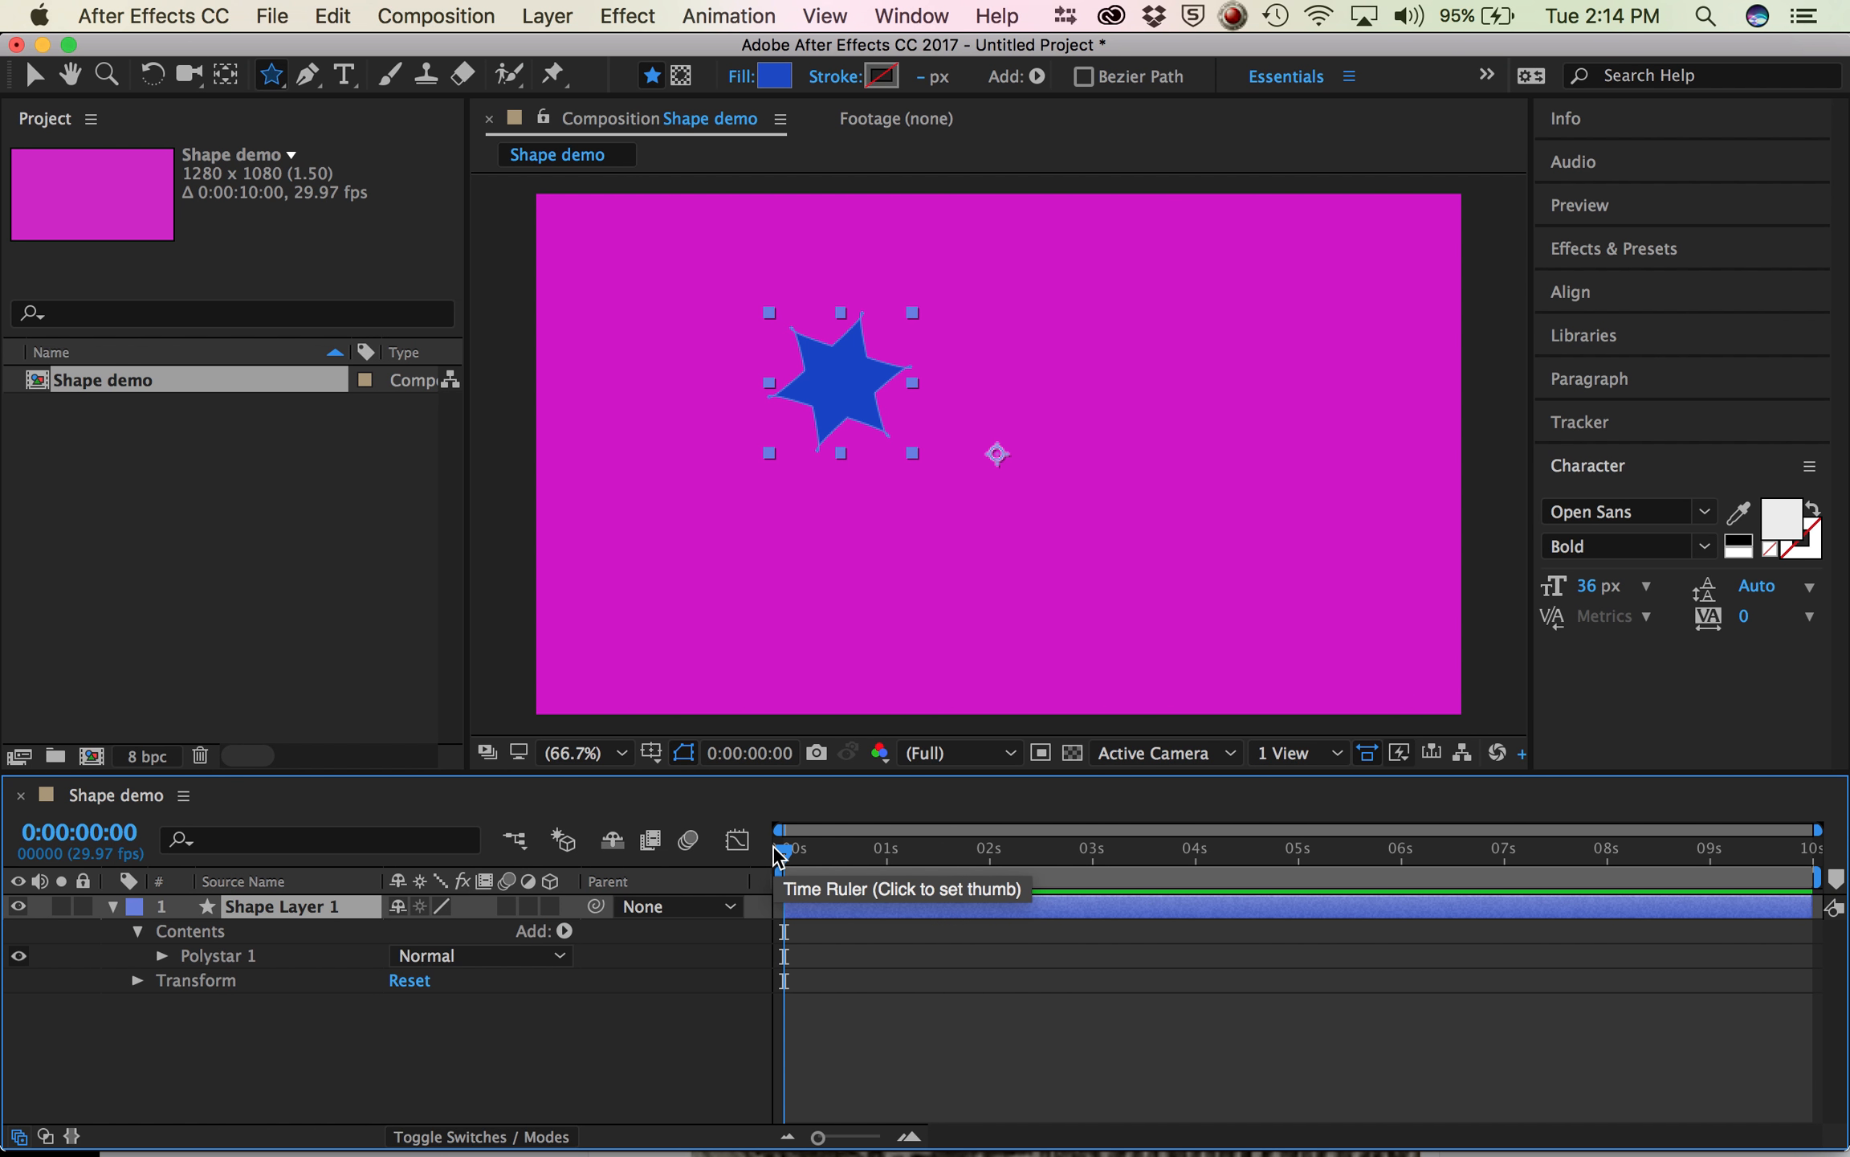
pyautogui.click(308, 905)
pyautogui.click(308, 905)
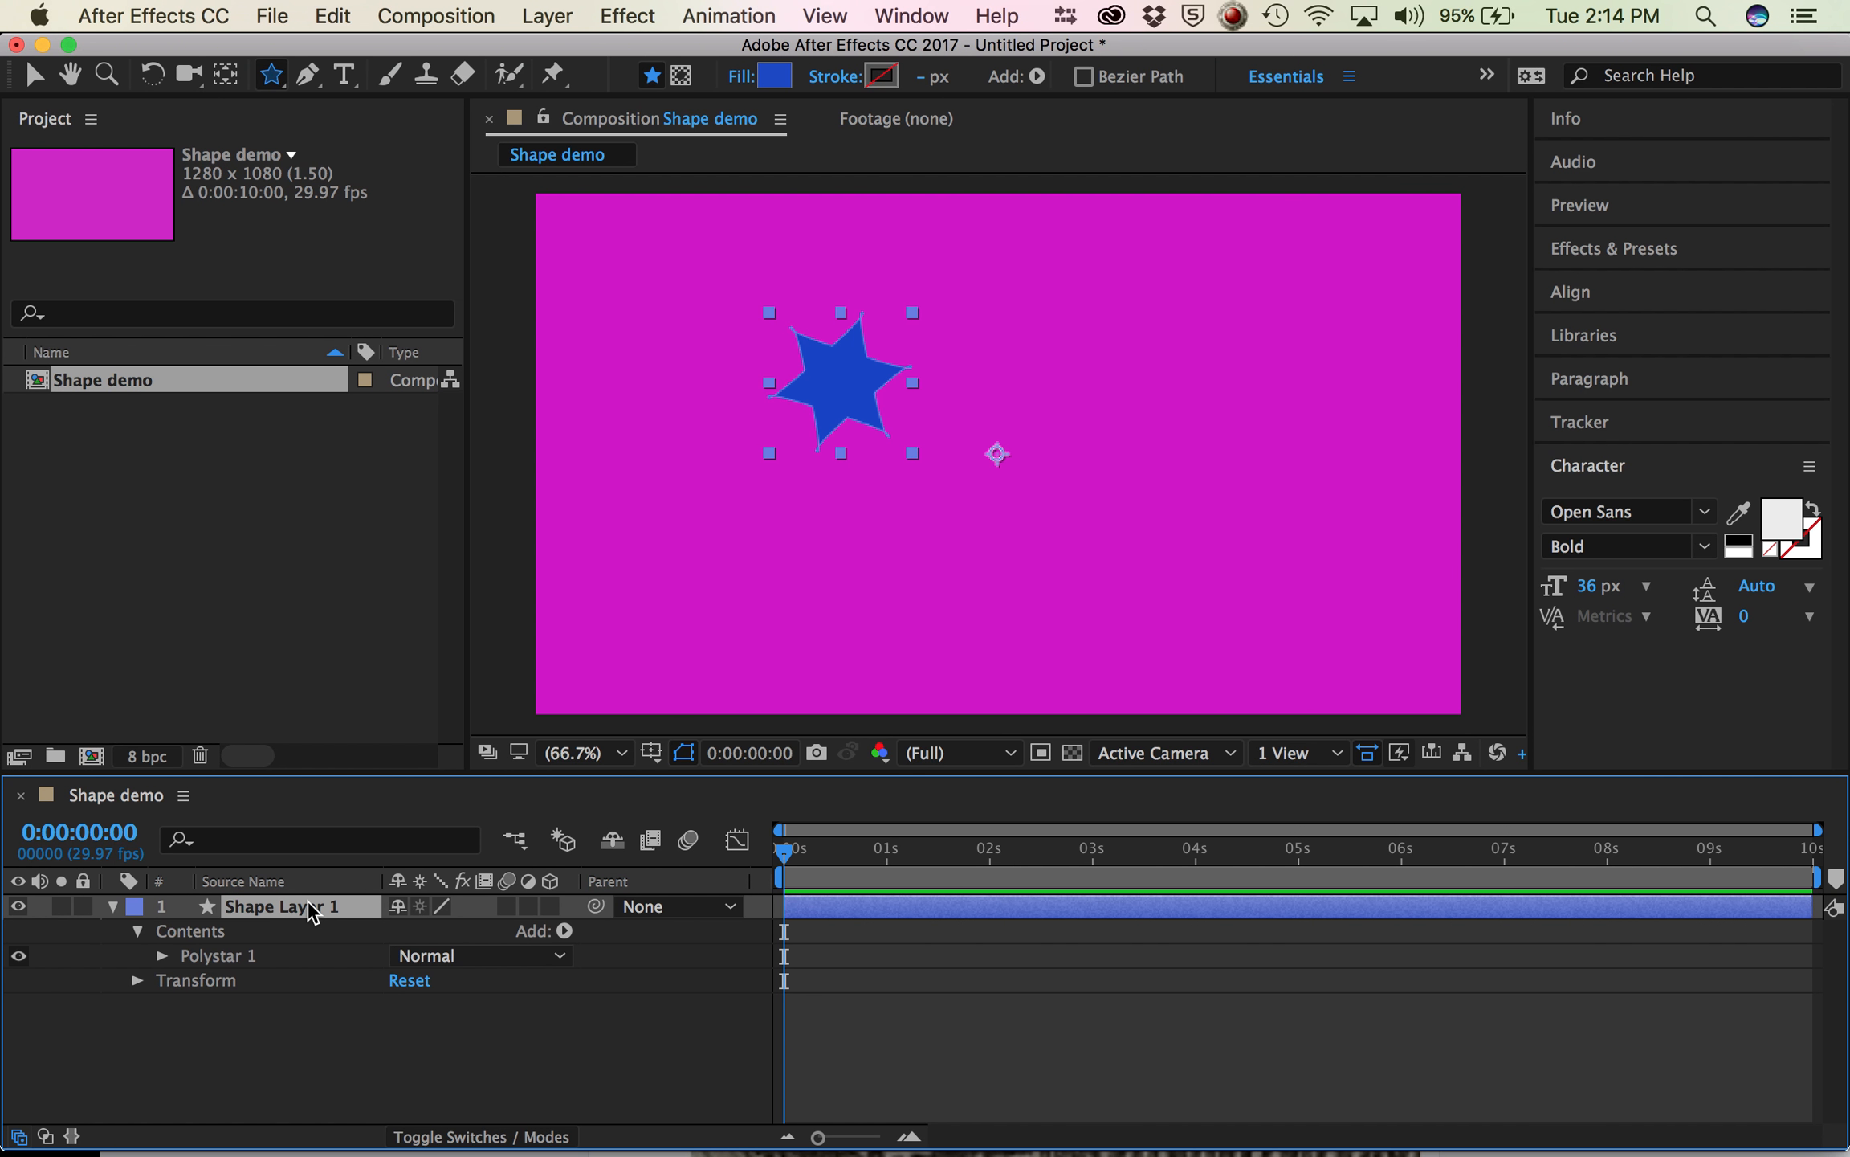
pyautogui.click(351, 911)
pyautogui.rightClick(351, 910)
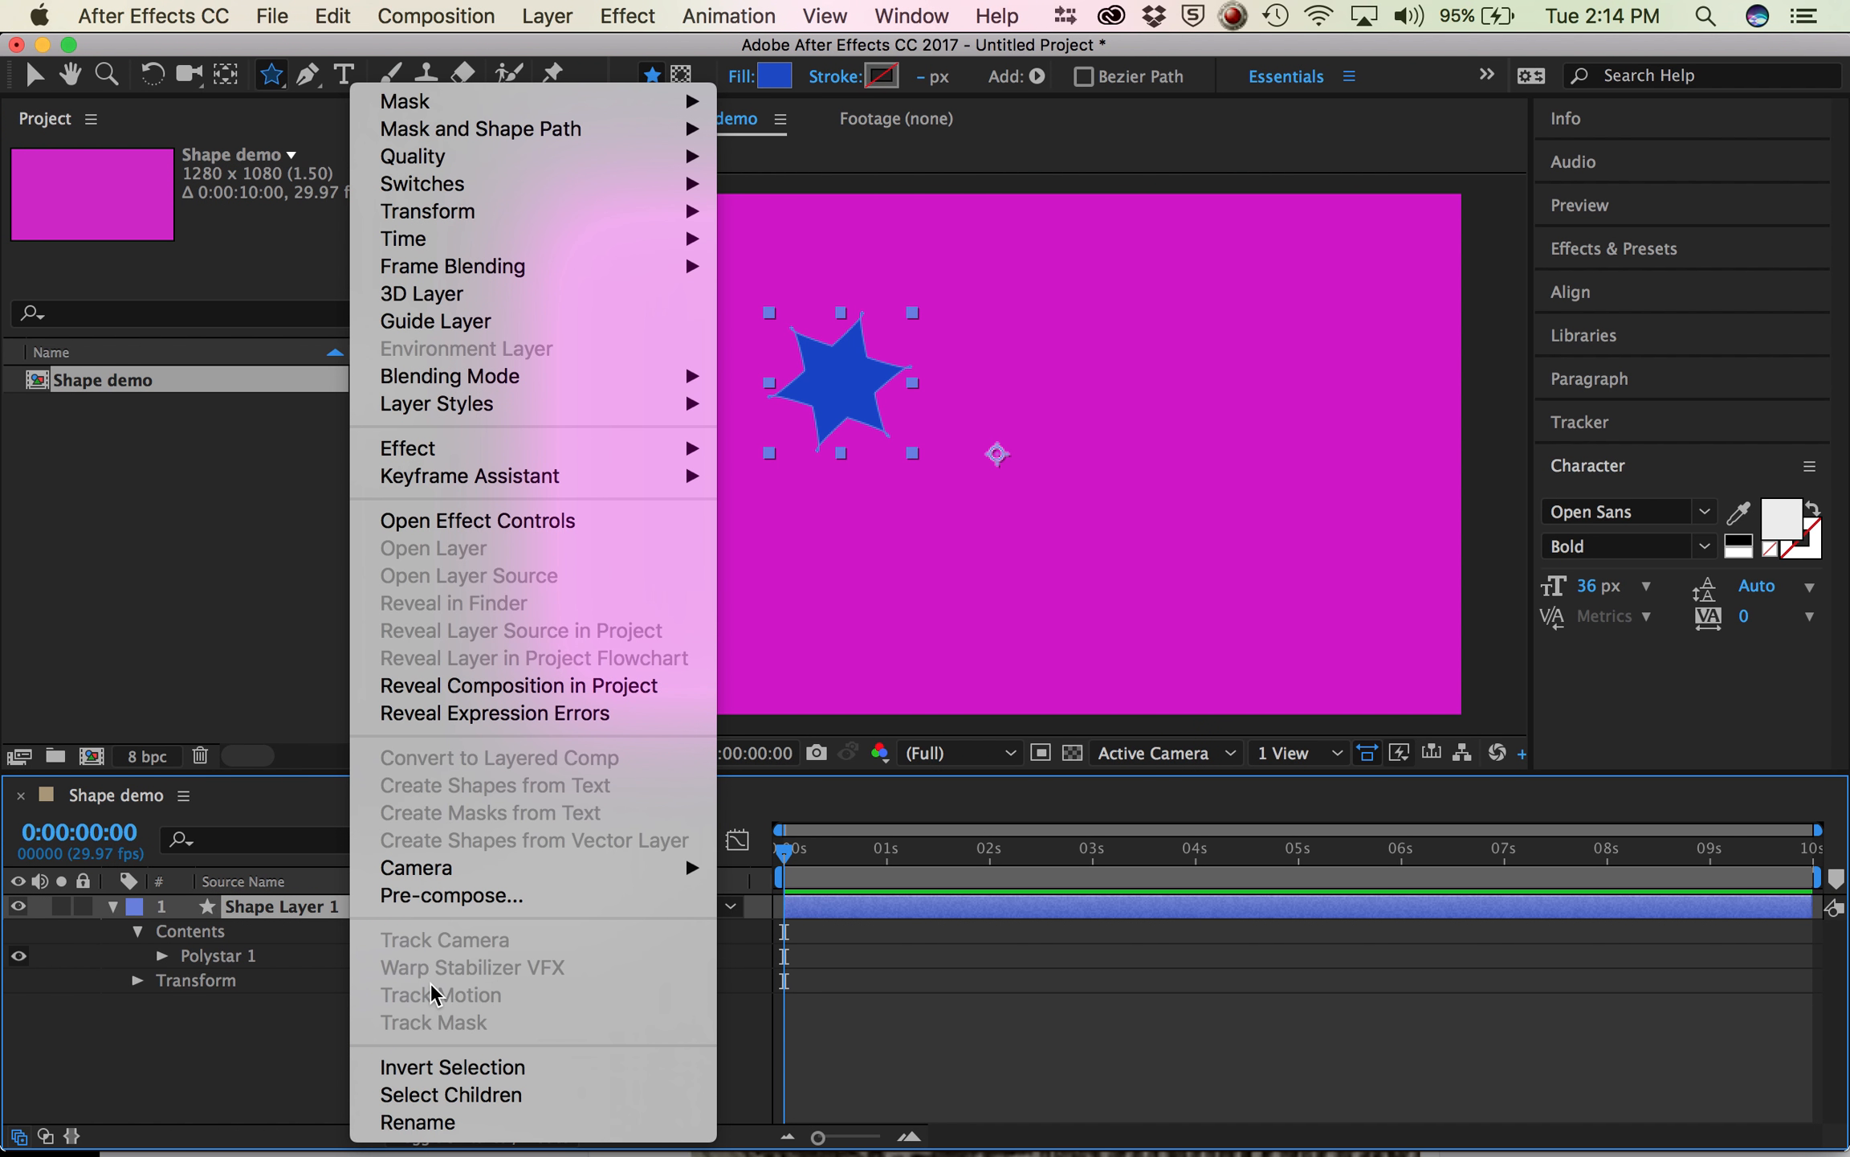
pyautogui.click(414, 1123)
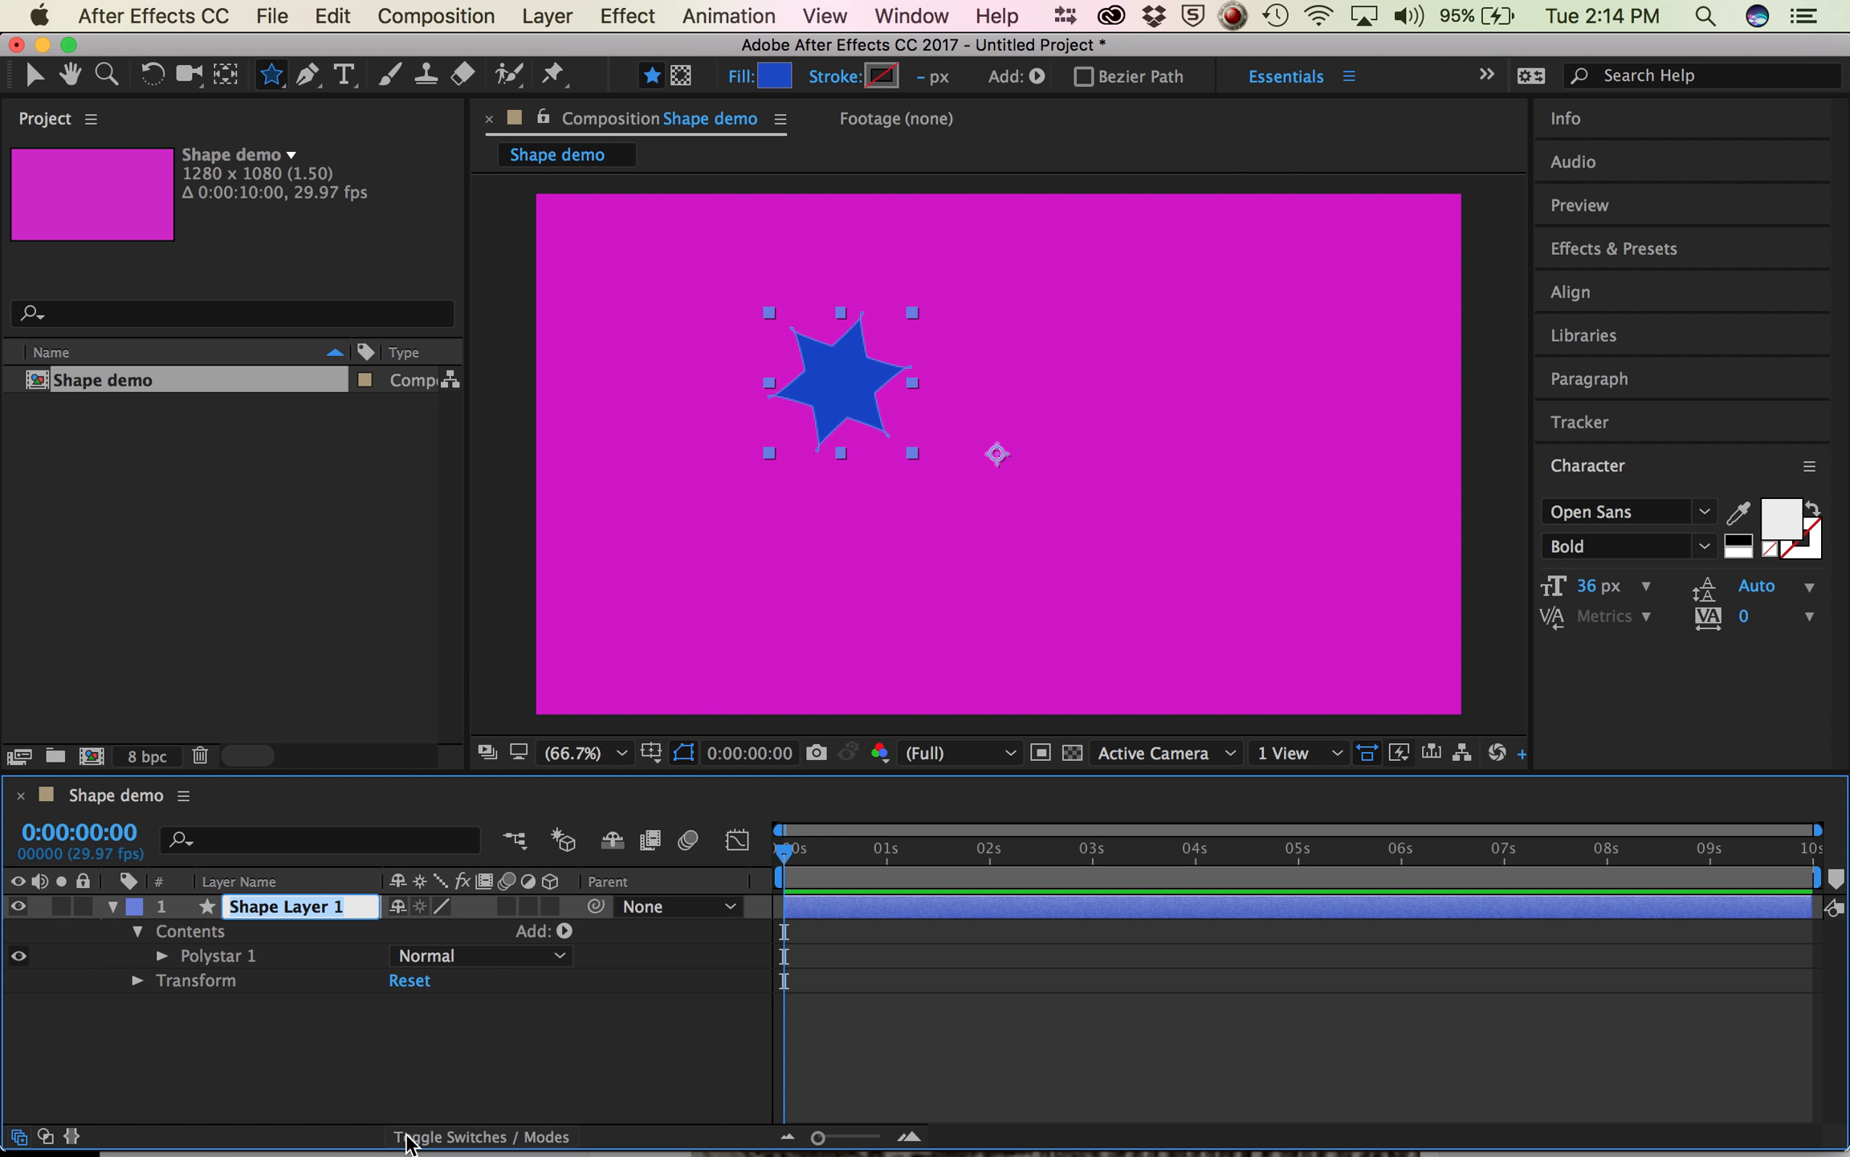
pyautogui.write('polysta')
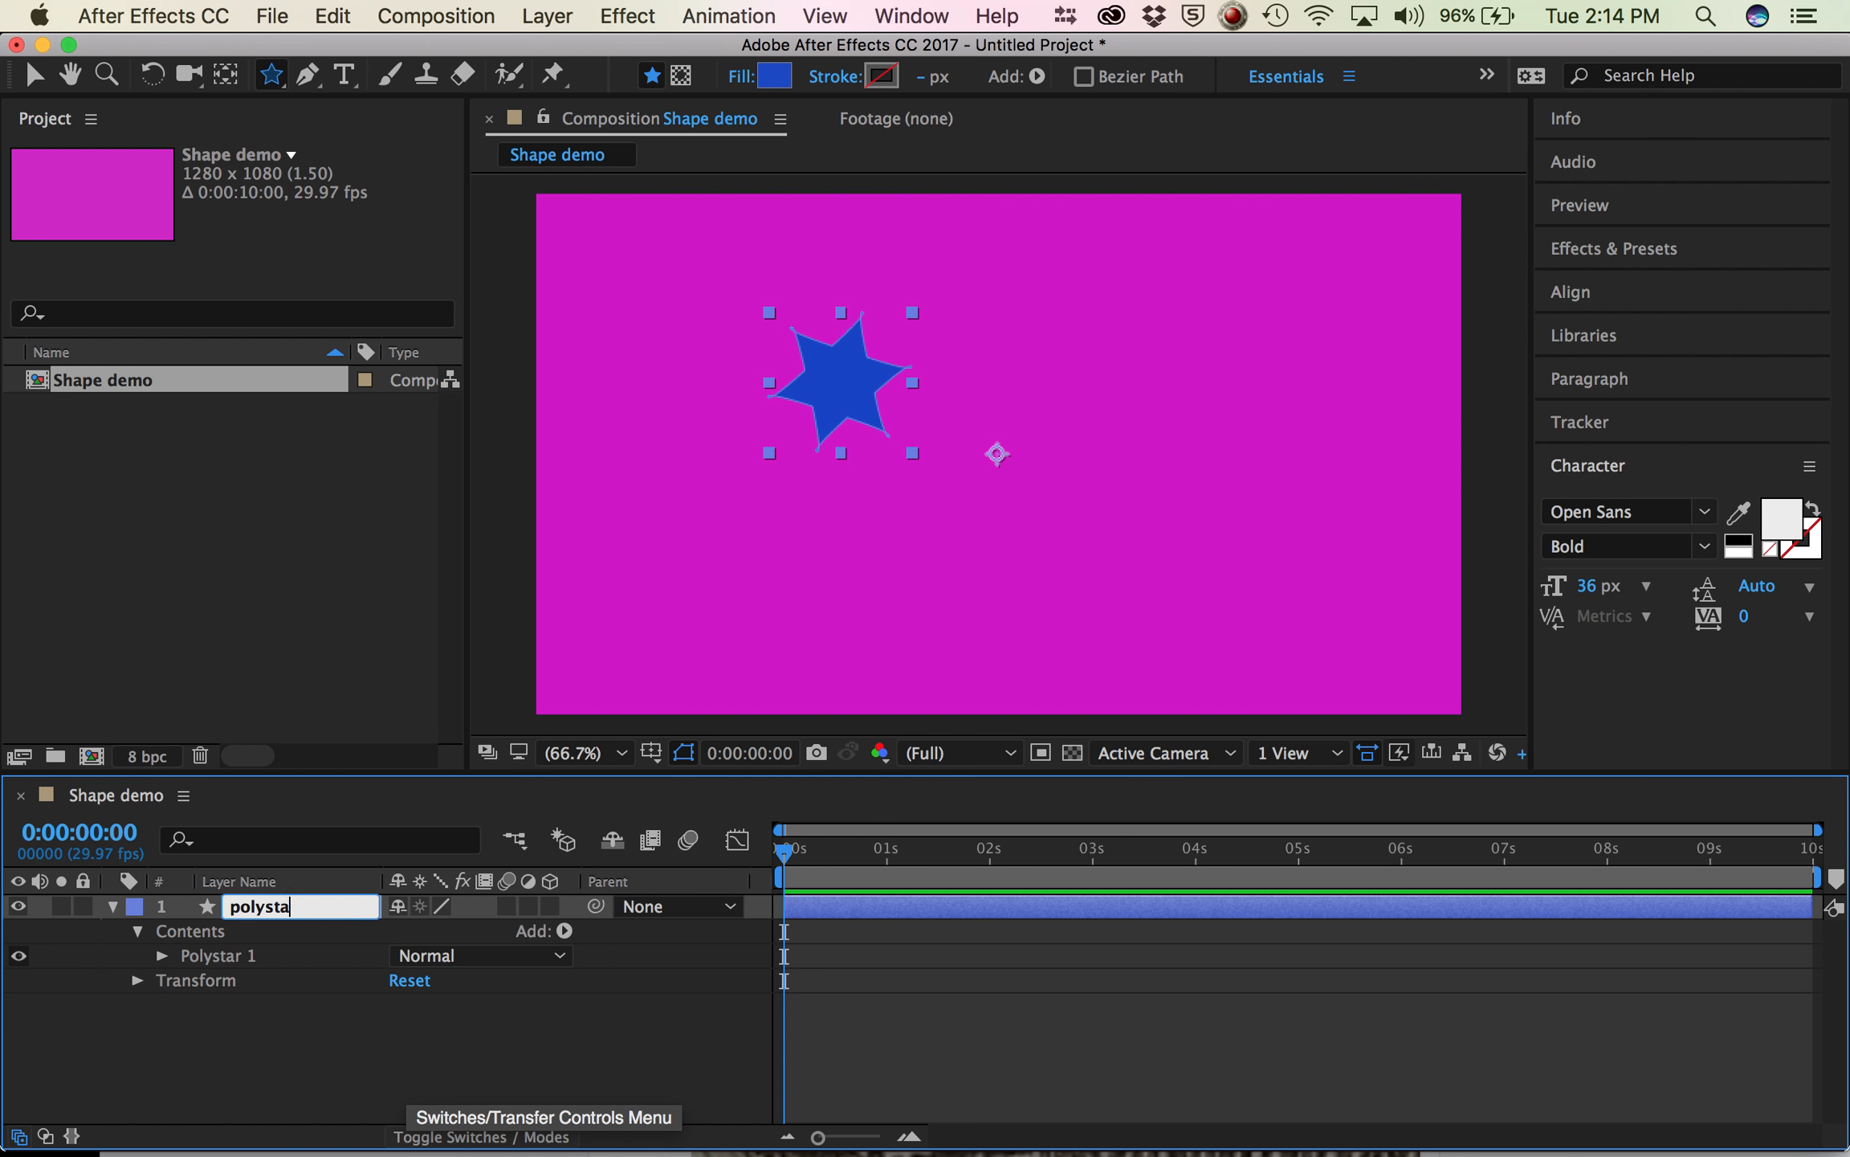
pyautogui.write('r')
pyautogui.click(502, 1040)
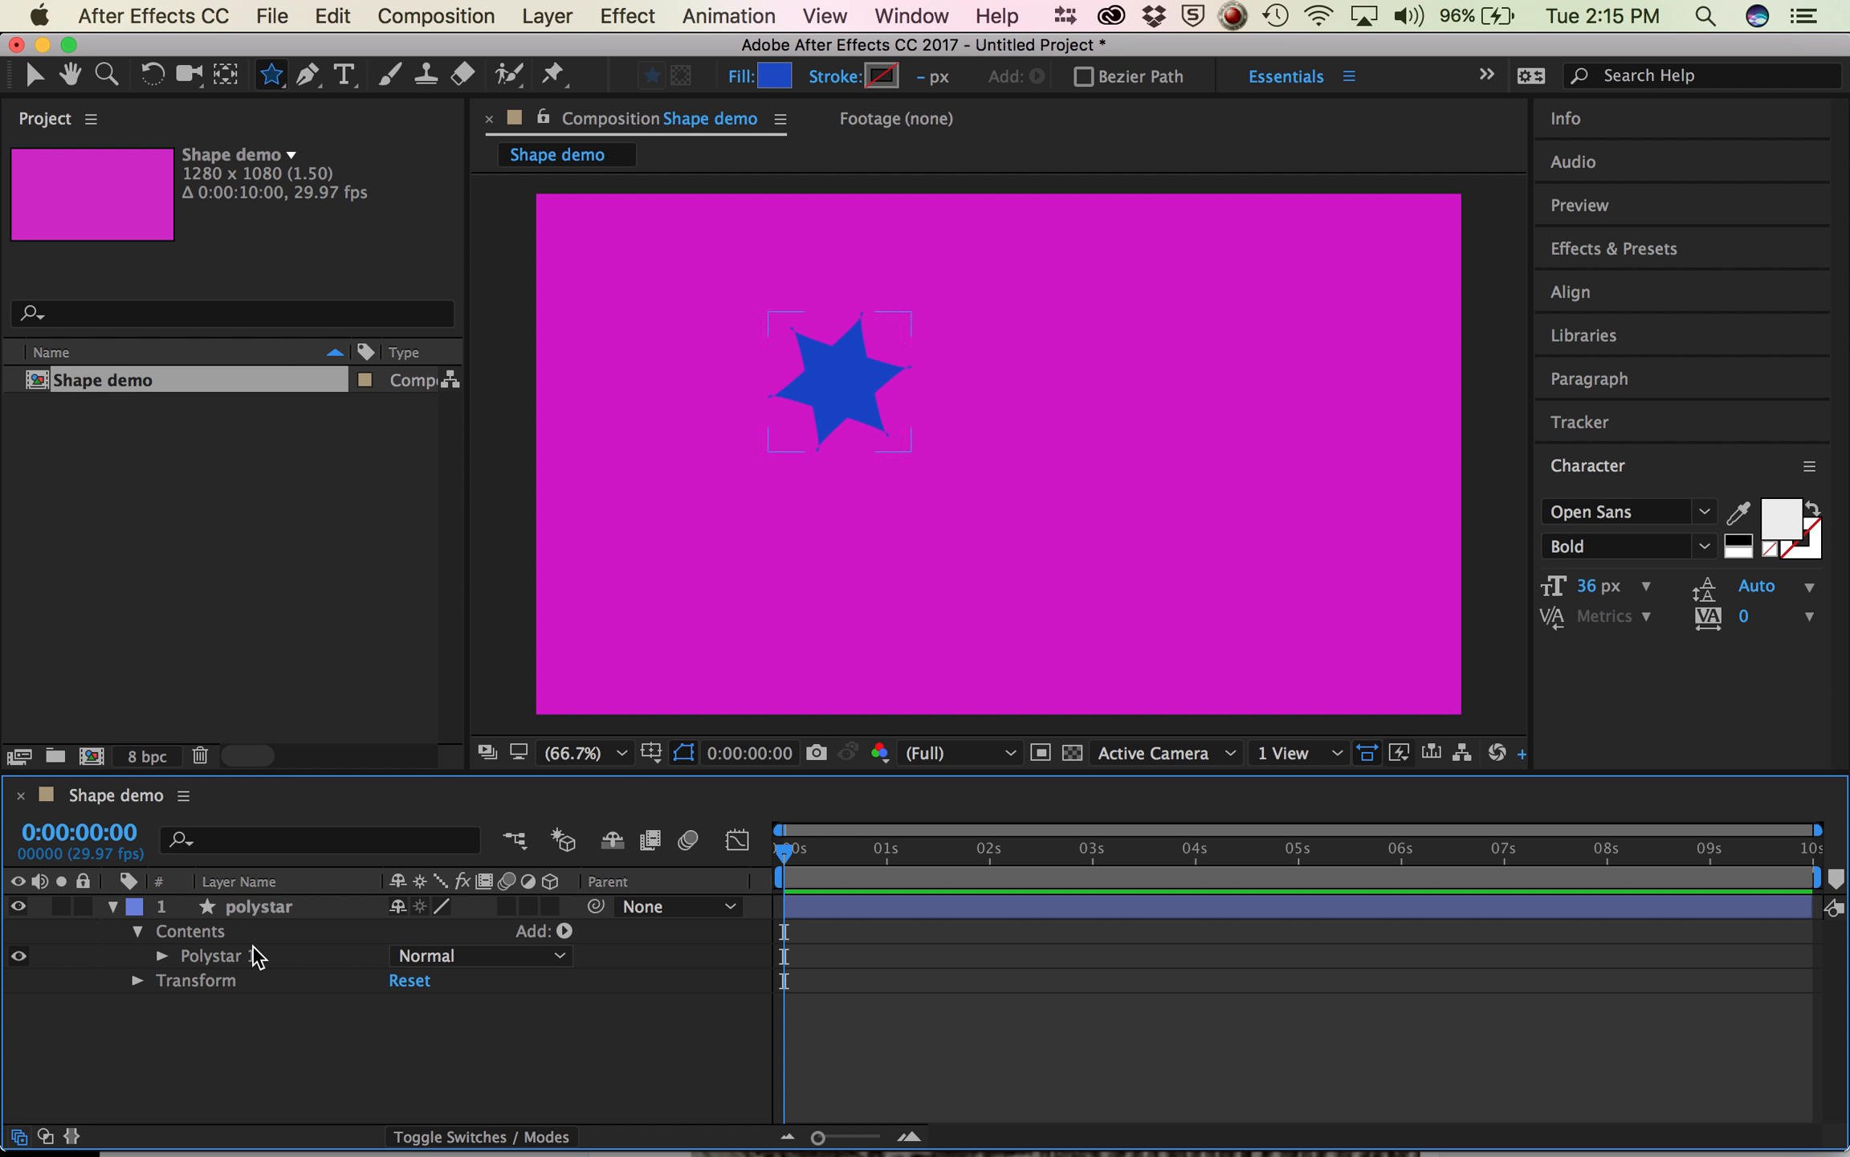
# - Keyframe the polystar layer's opacity at 0% at 0:00:00:00 and play a short preview
pyautogui.click(113, 906)
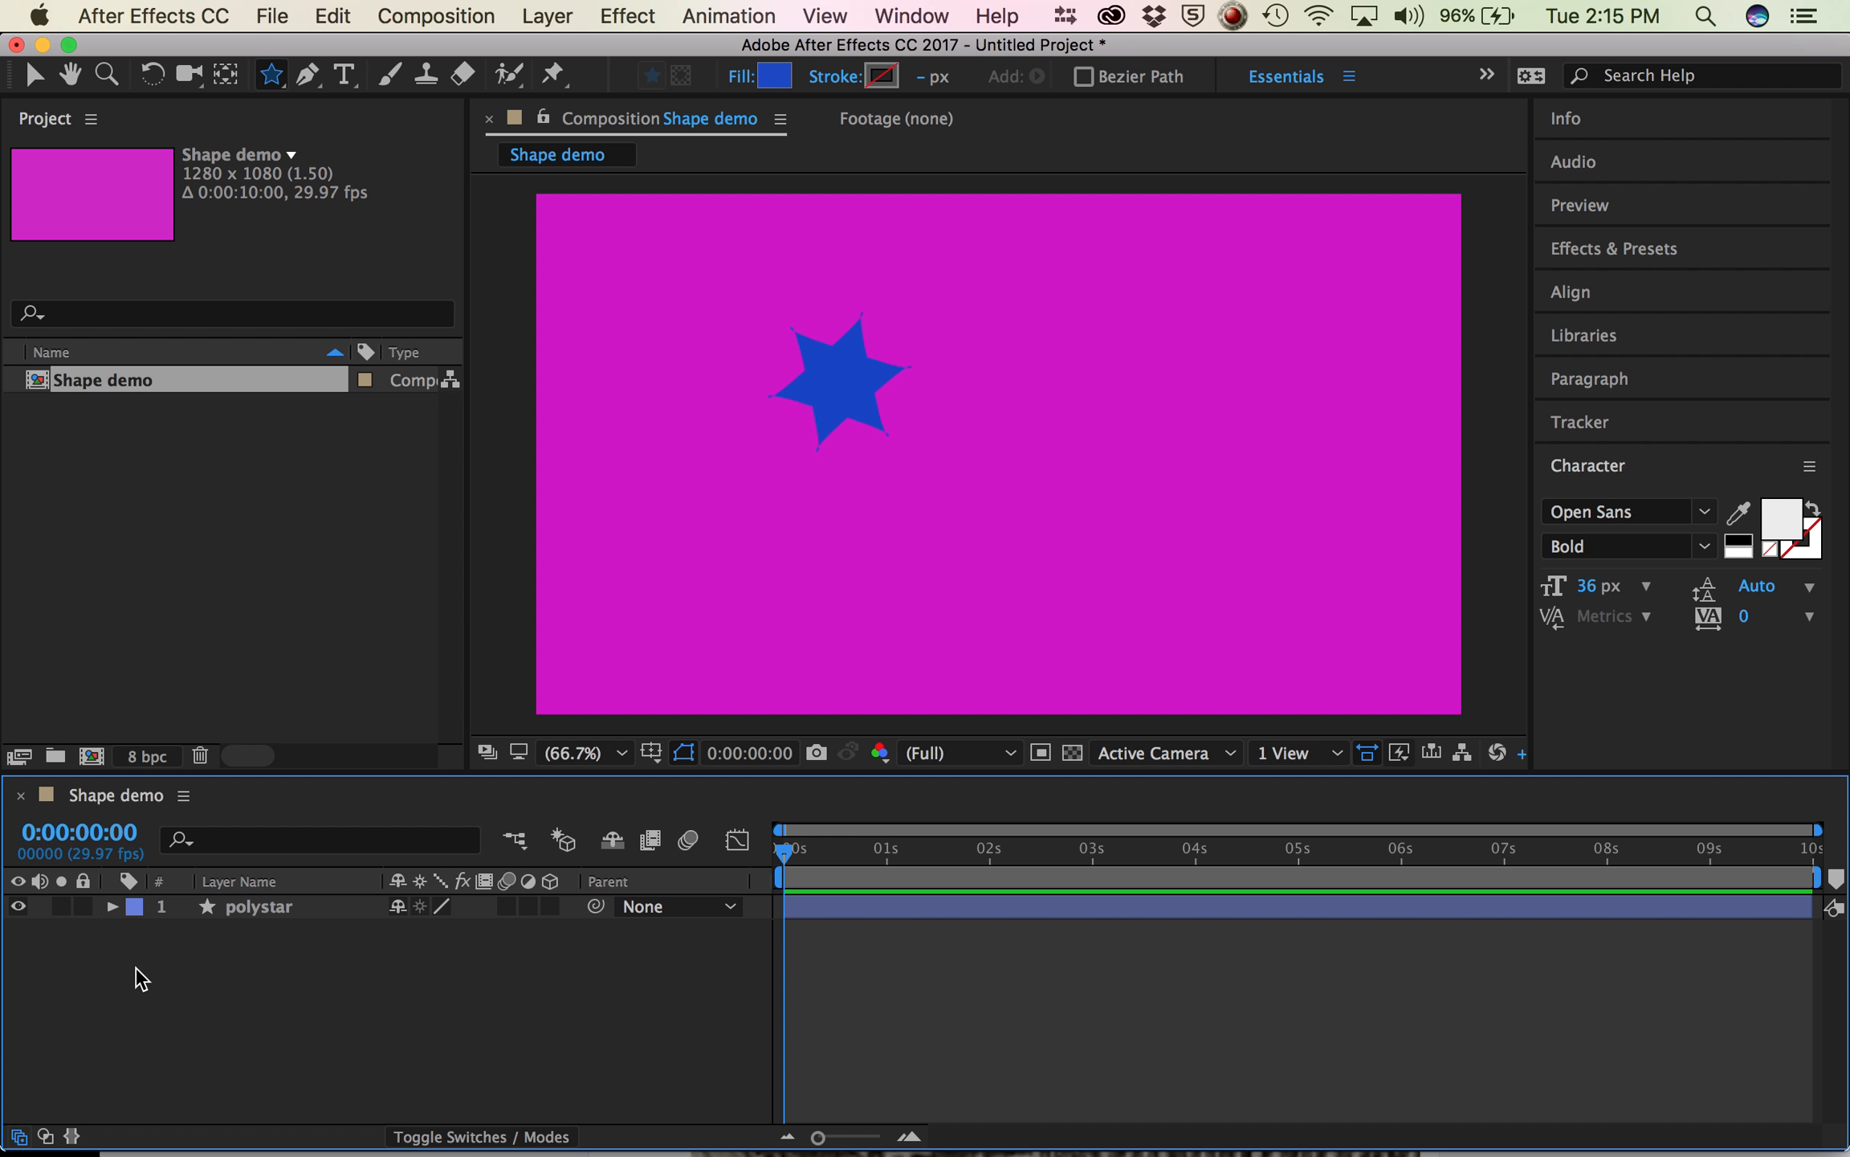
pyautogui.click(113, 906)
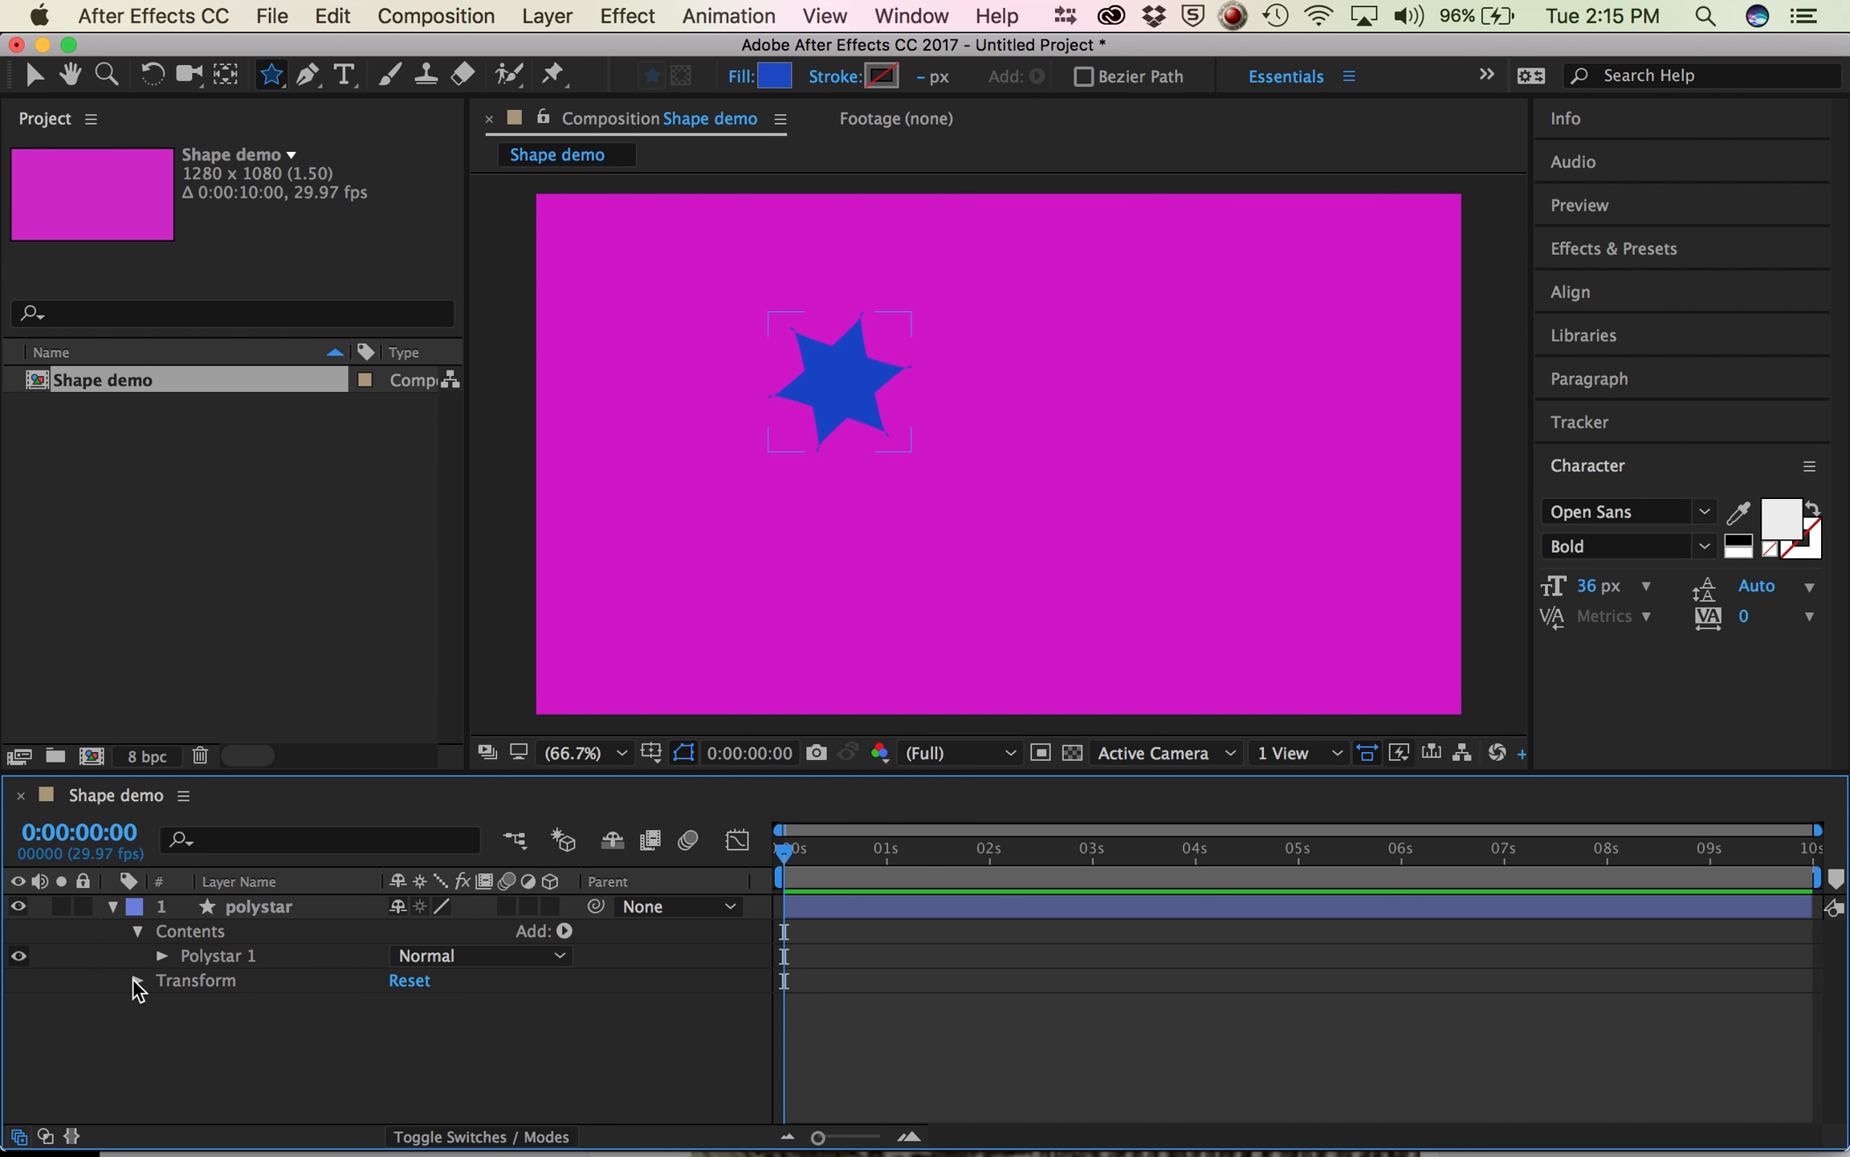
pyautogui.click(137, 981)
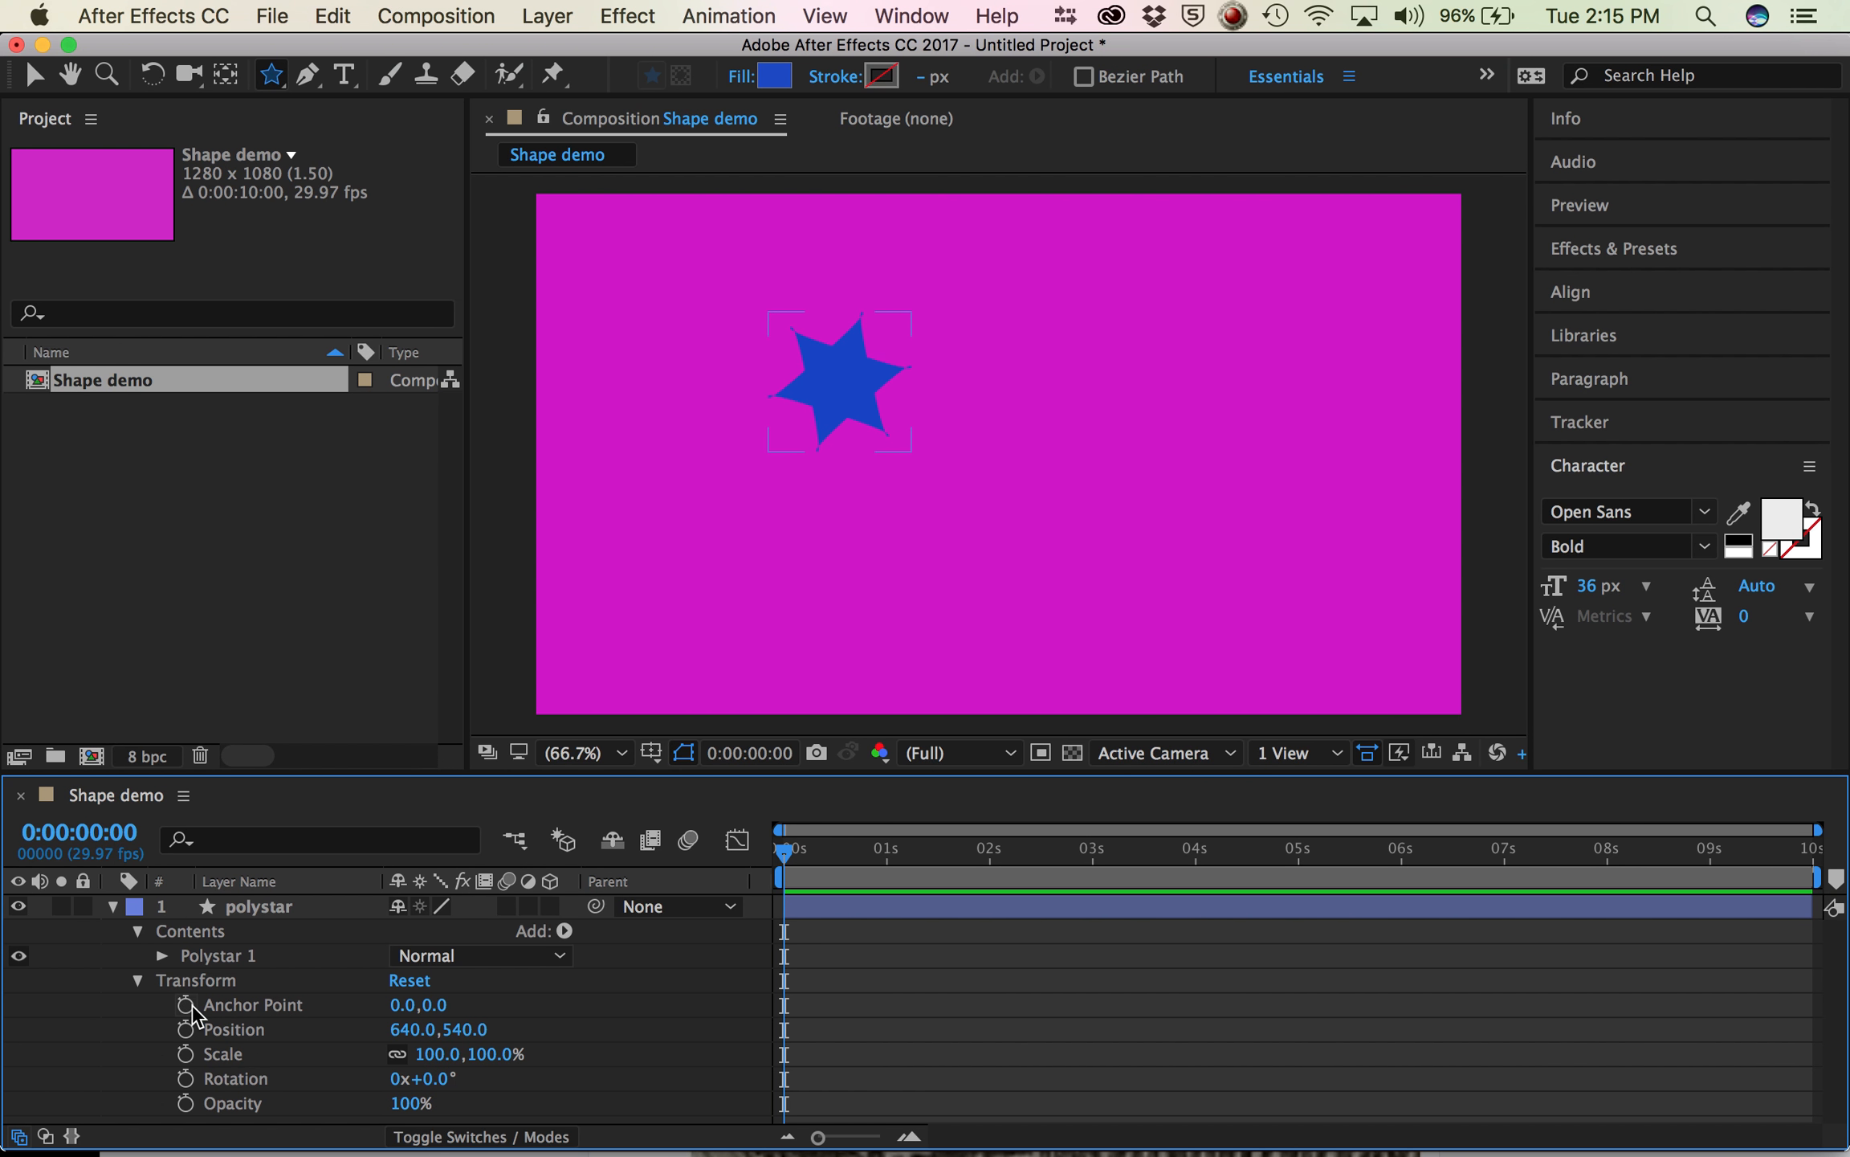
pyautogui.click(185, 1103)
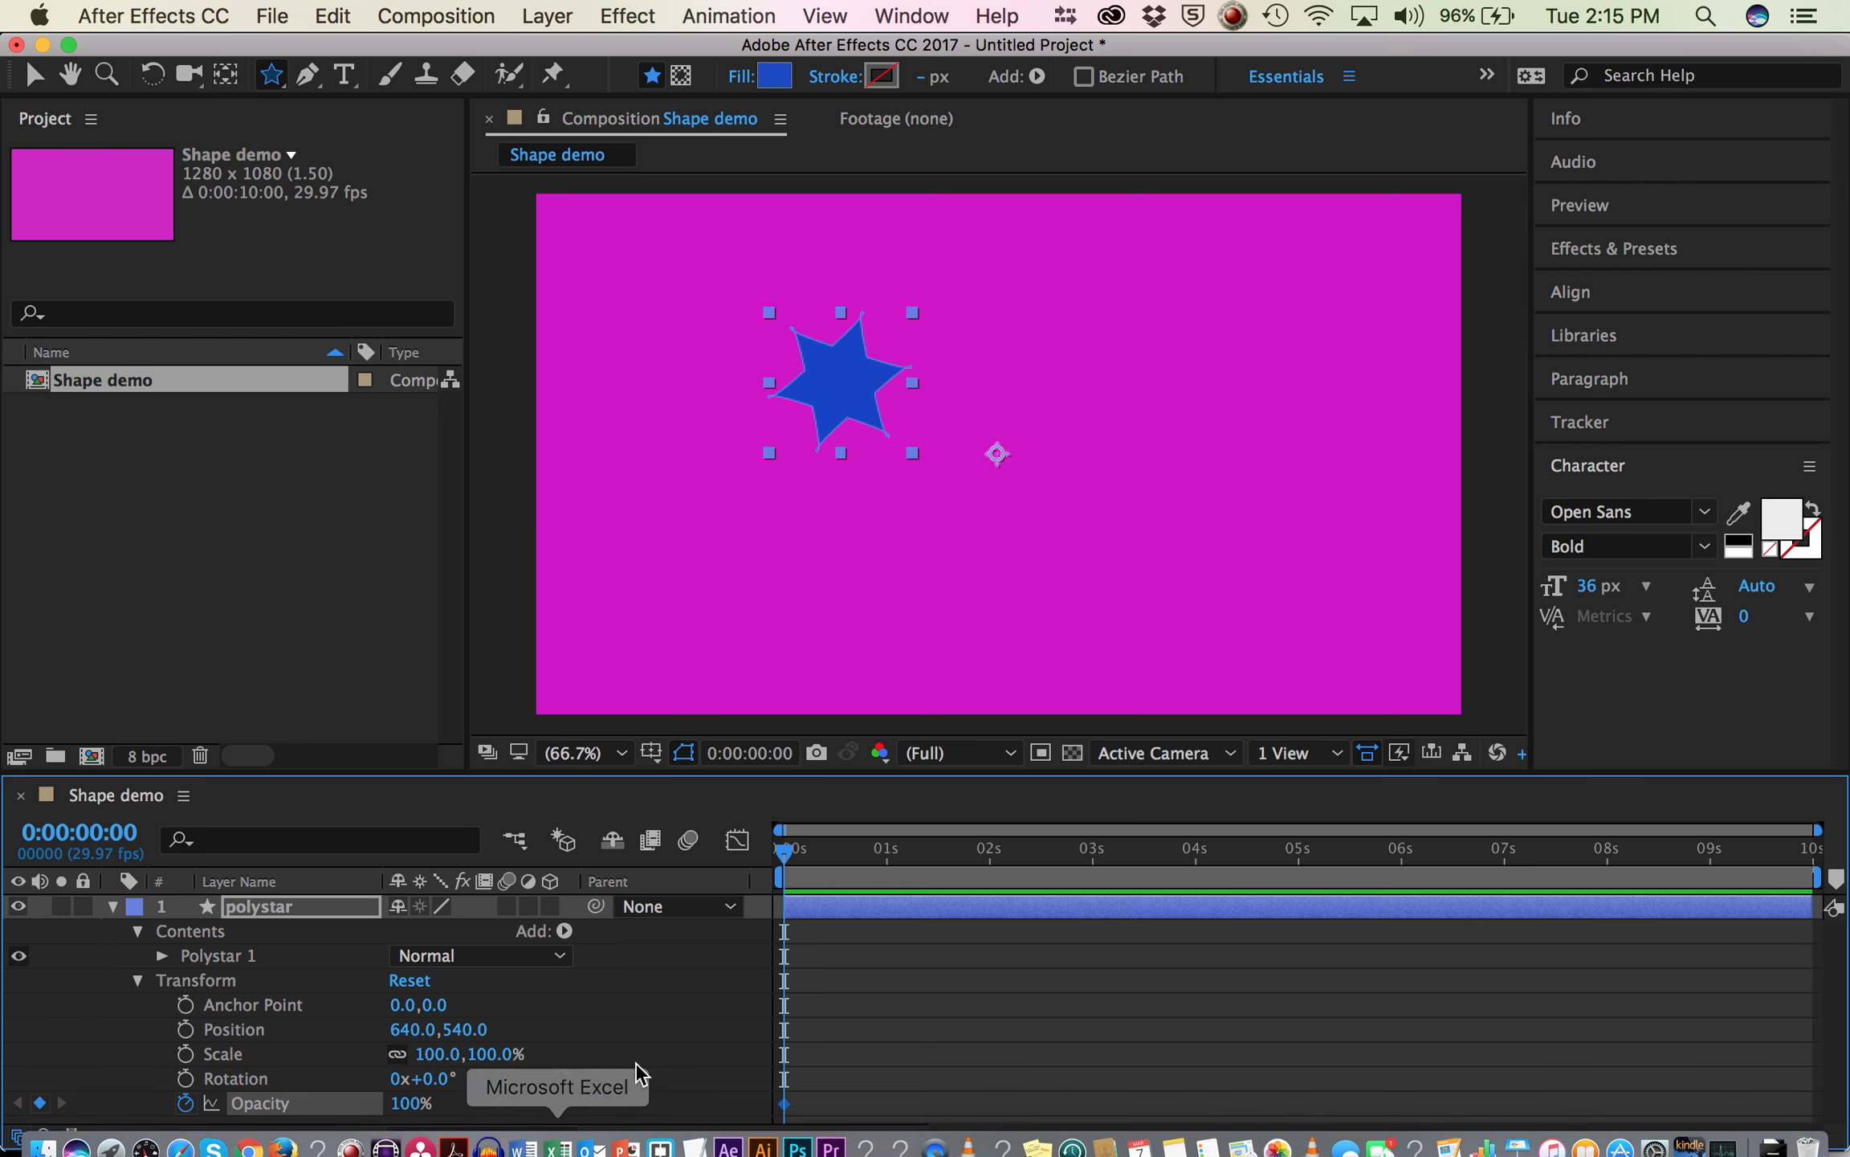
pyautogui.moveTo(786, 1114)
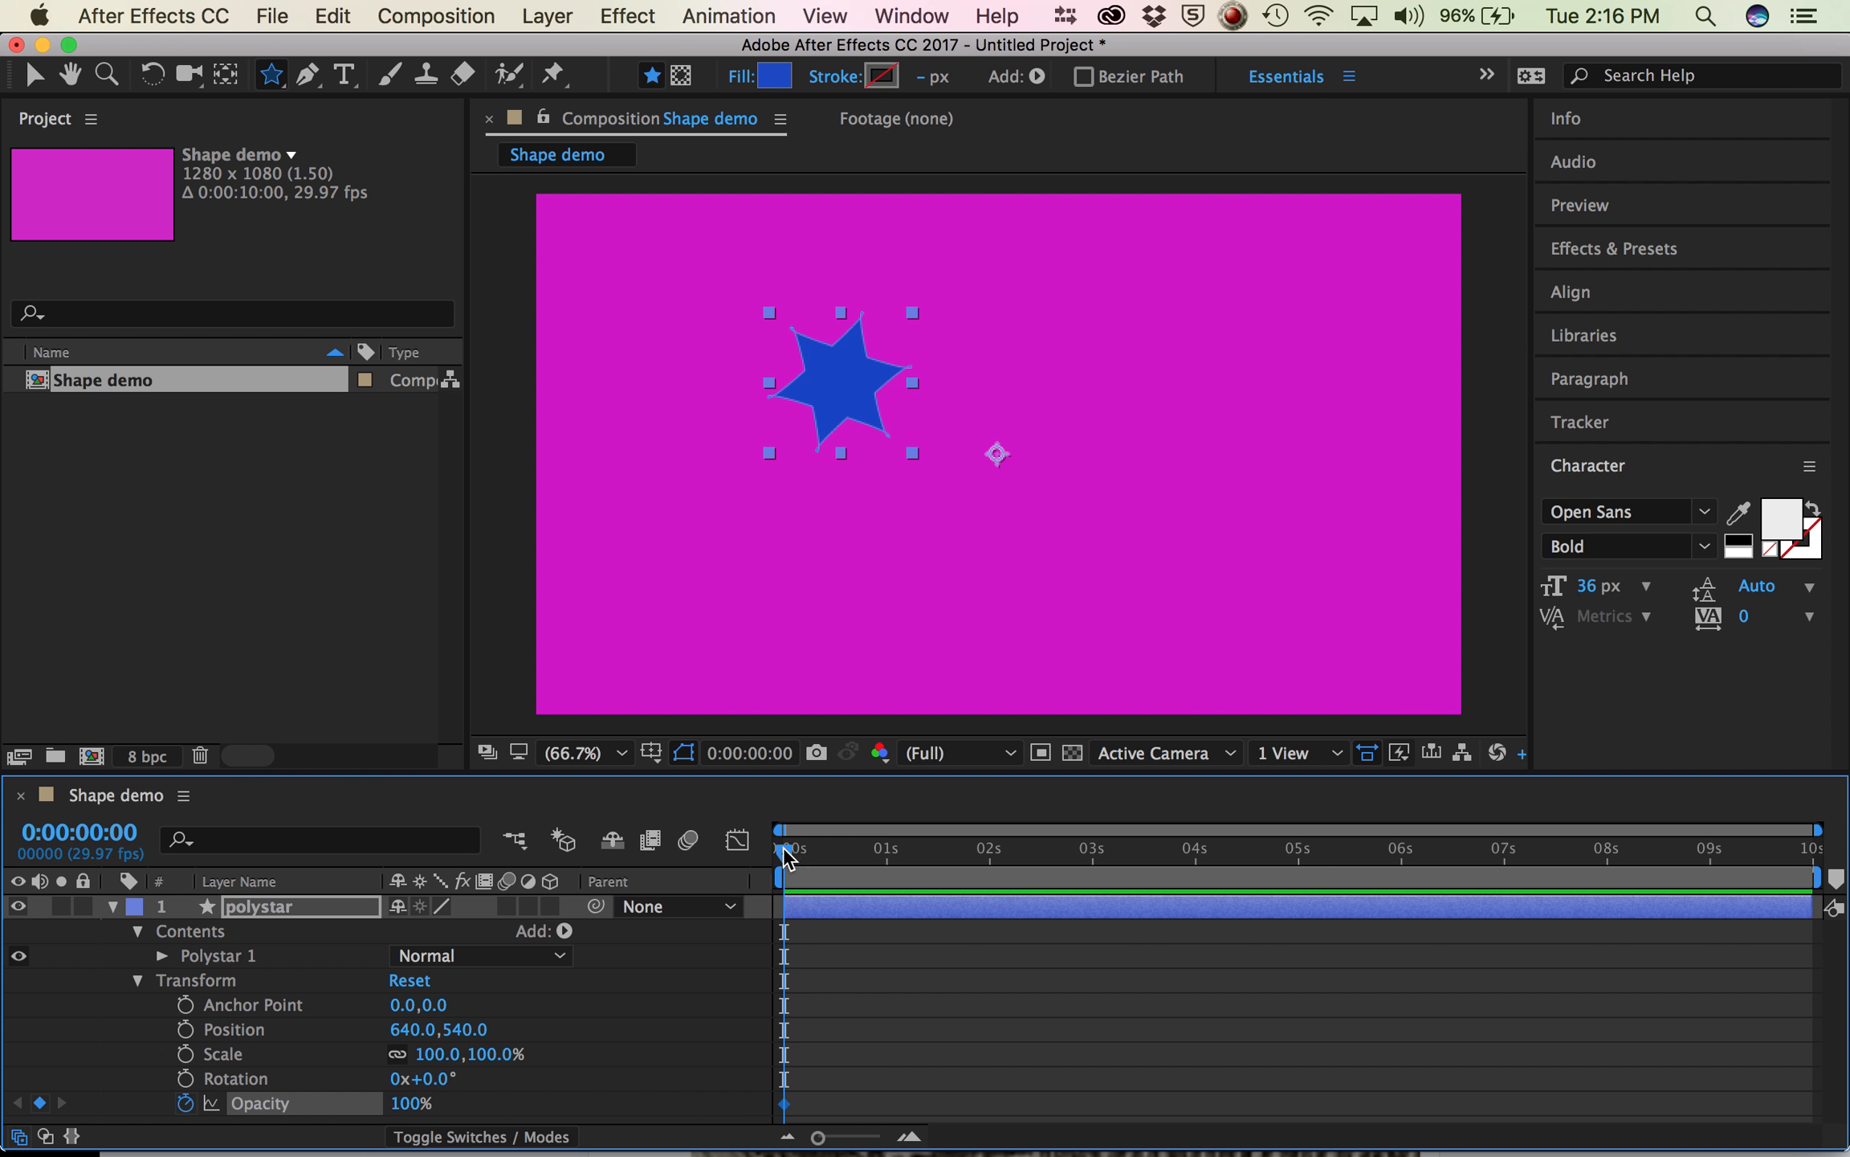
pyautogui.moveTo(413, 1105); pyautogui.dragTo(146, 1102)
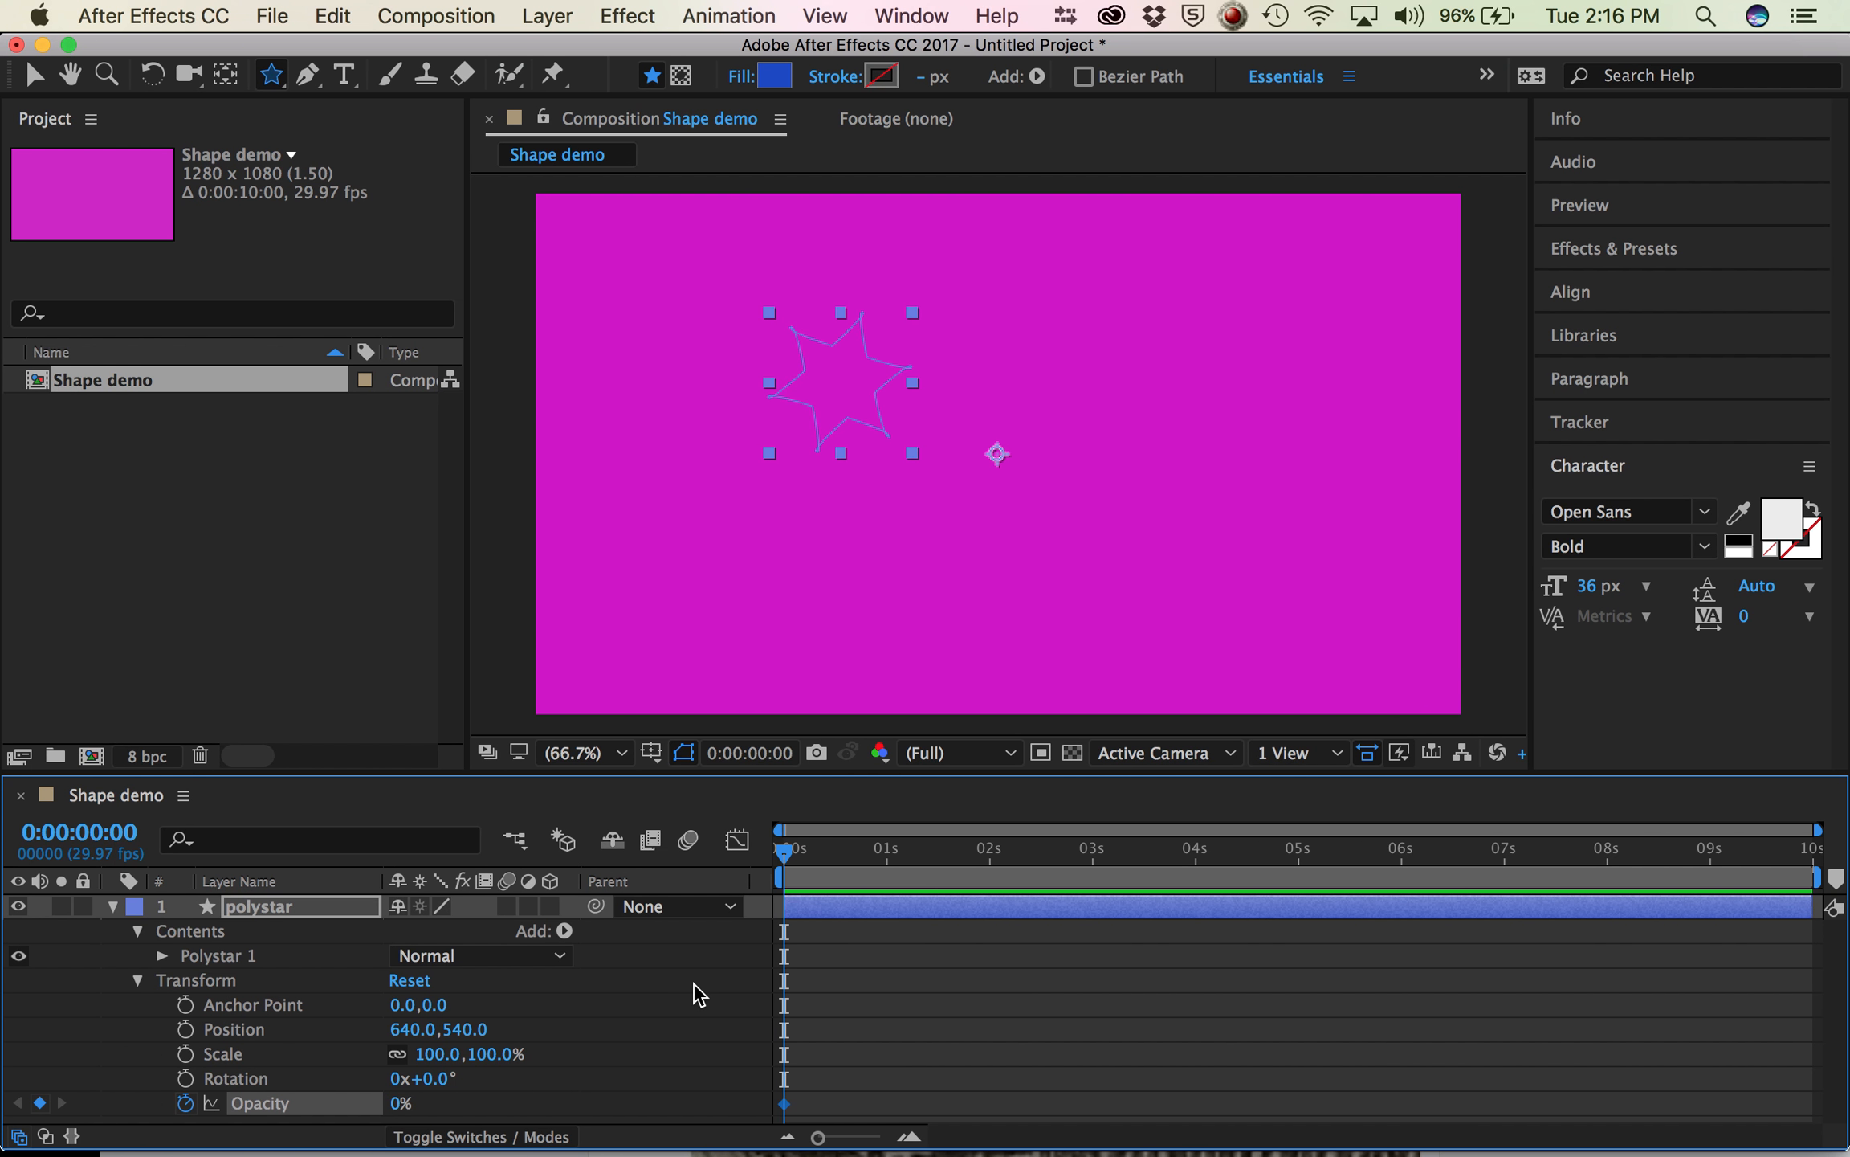
pyautogui.press('space')
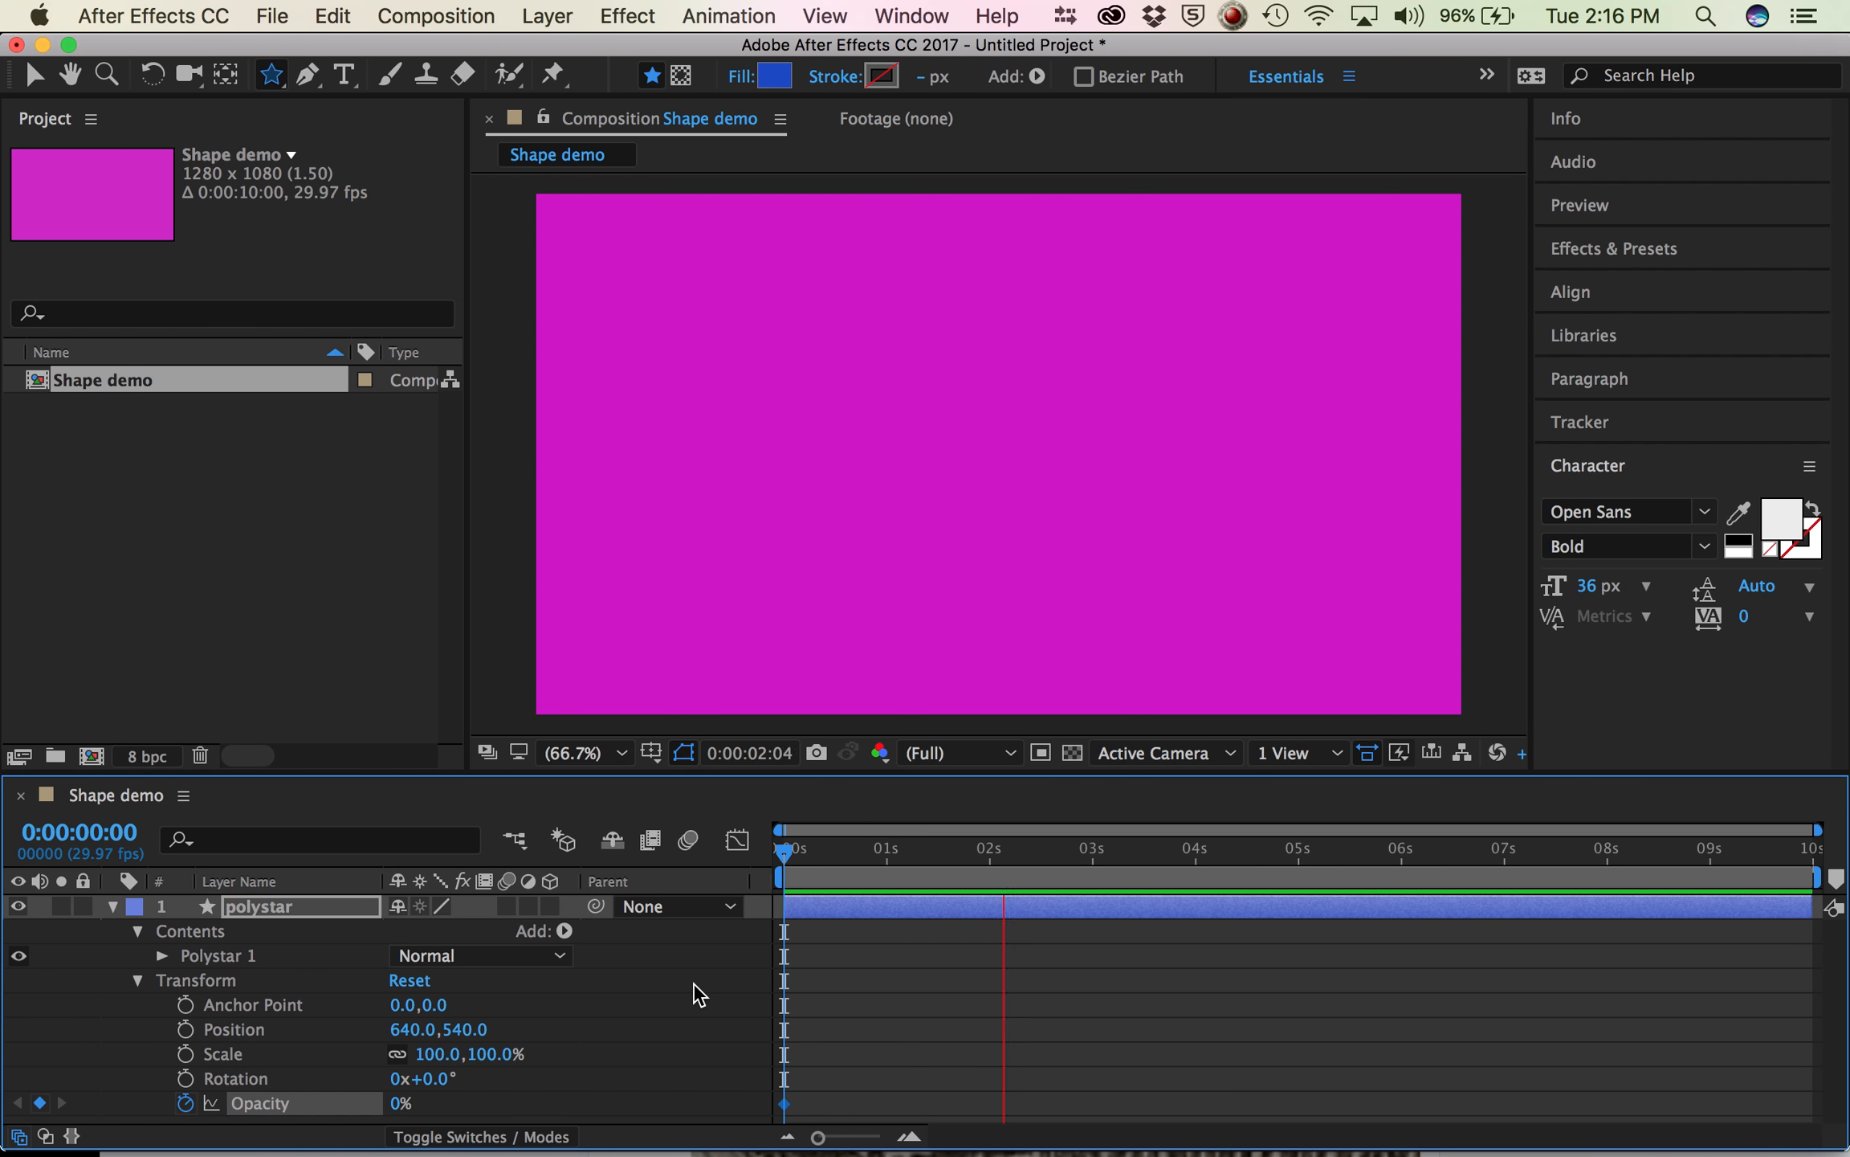
pyautogui.press('space')
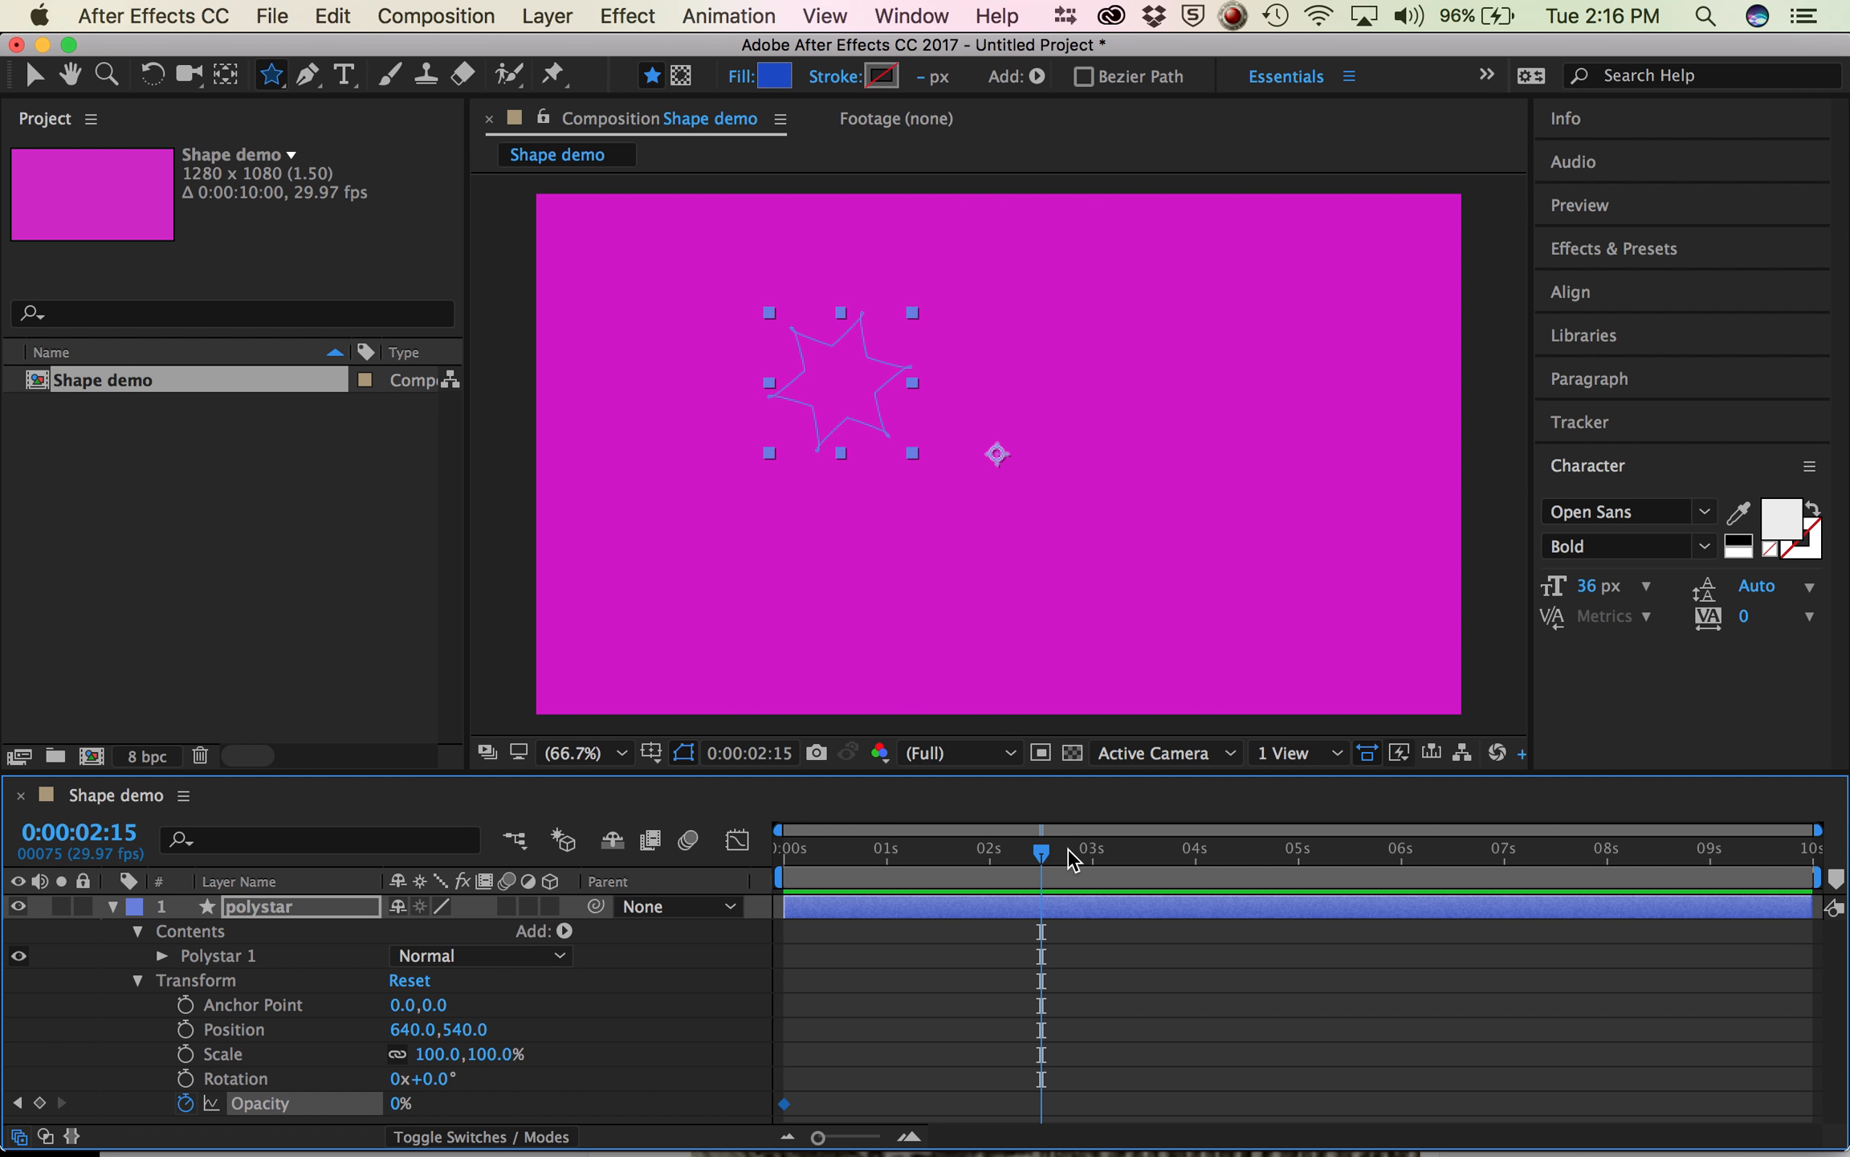
# - Add a second opacity keyframe of 100% to the polystar layer at 0:00:03:29
pyautogui.moveTo(1041, 853); pyautogui.dragTo(1194, 869)
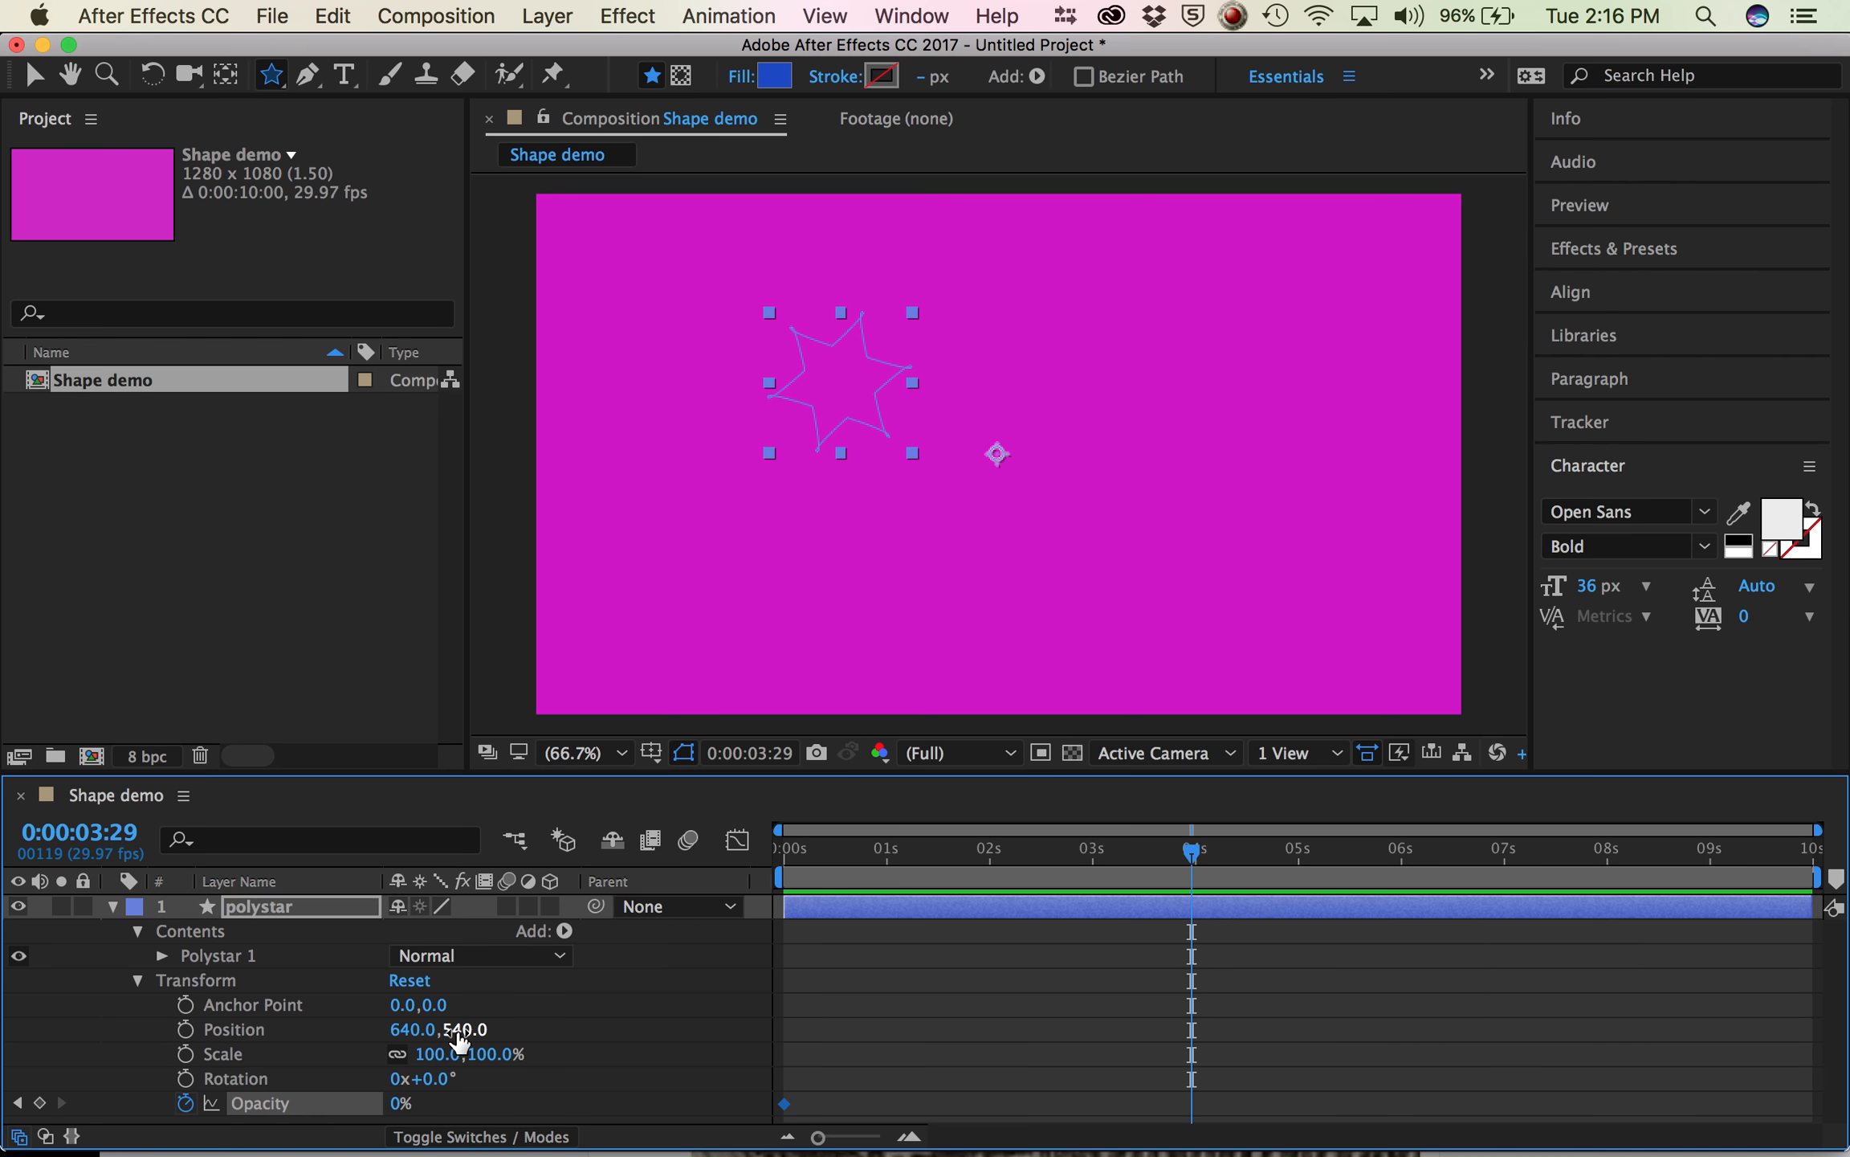
pyautogui.click(400, 1104)
pyautogui.moveTo(399, 1103); pyautogui.dragTo(566, 1110)
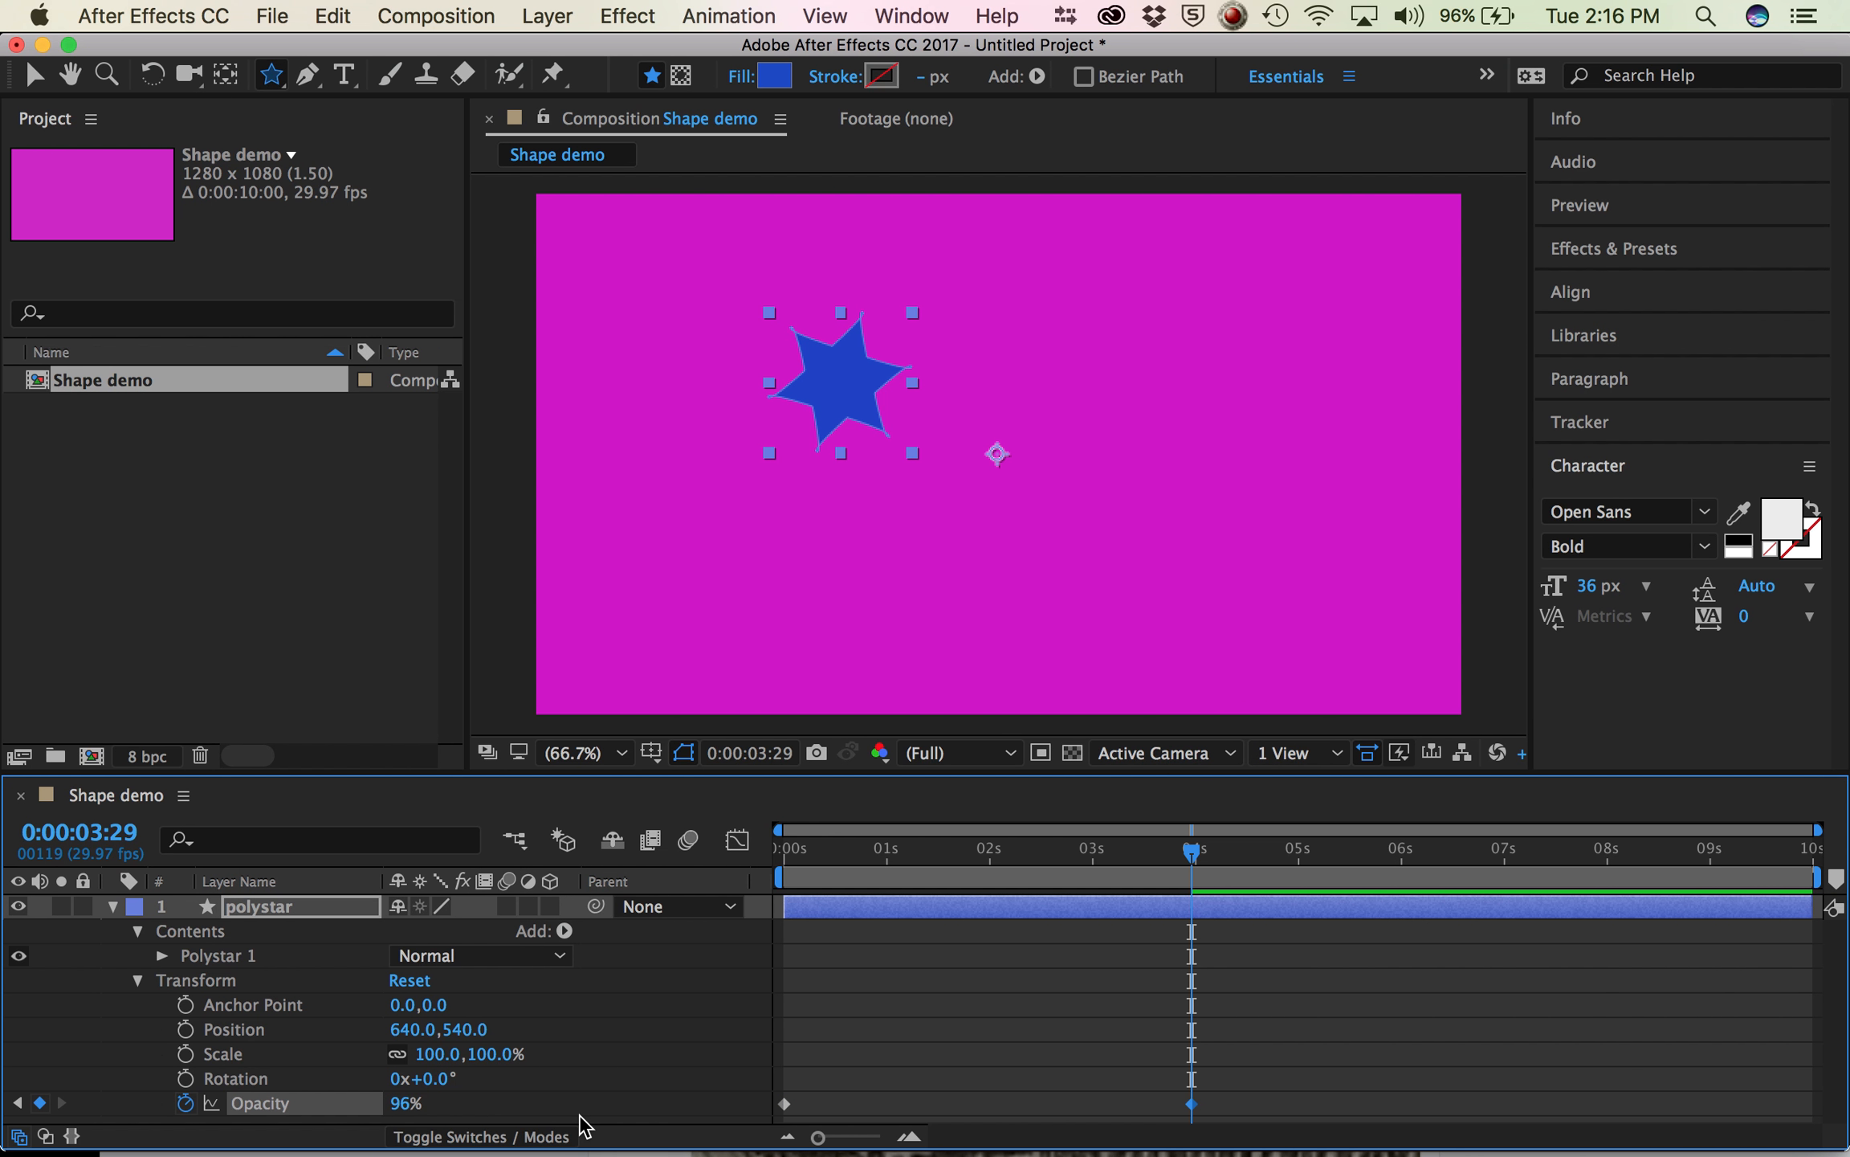
pyautogui.moveTo(399, 1105); pyautogui.dragTo(415, 1106)
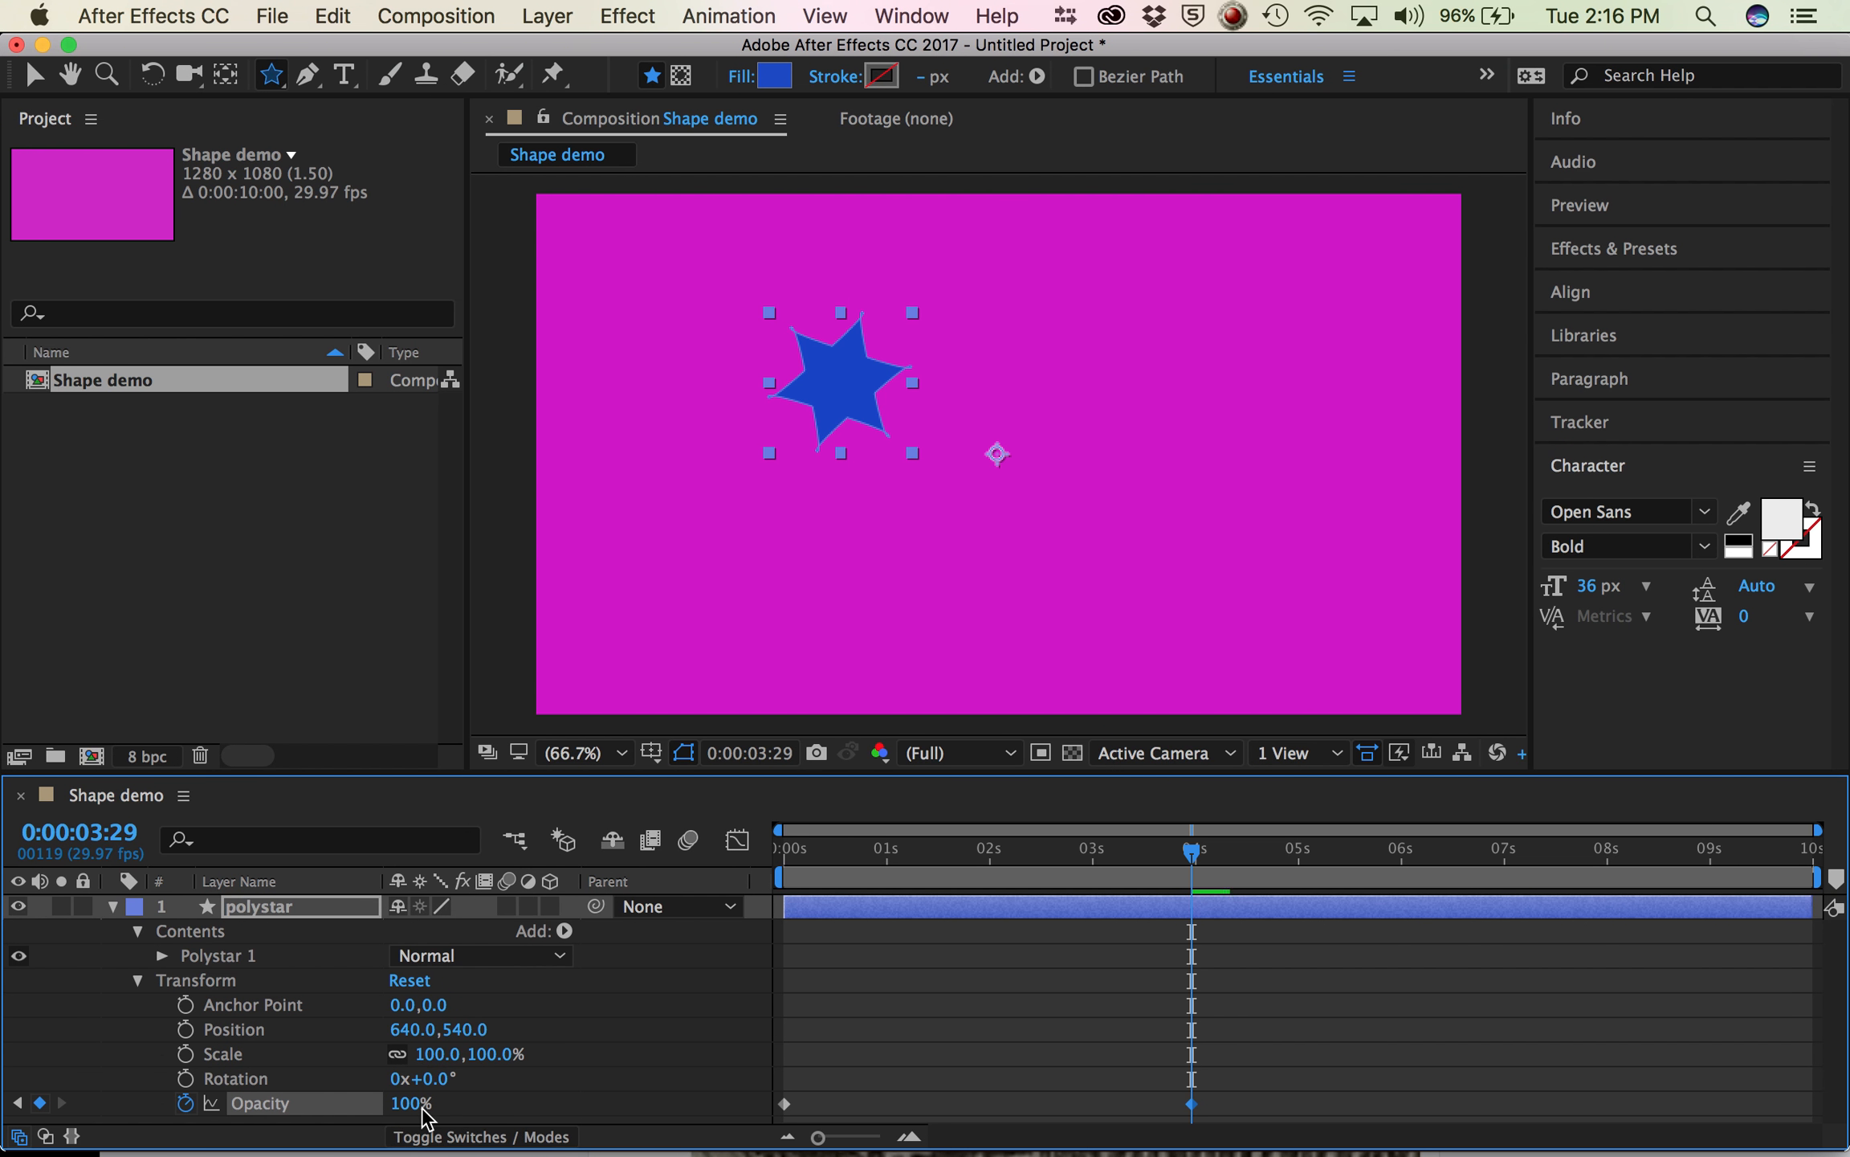
pyautogui.moveTo(1193, 1112)
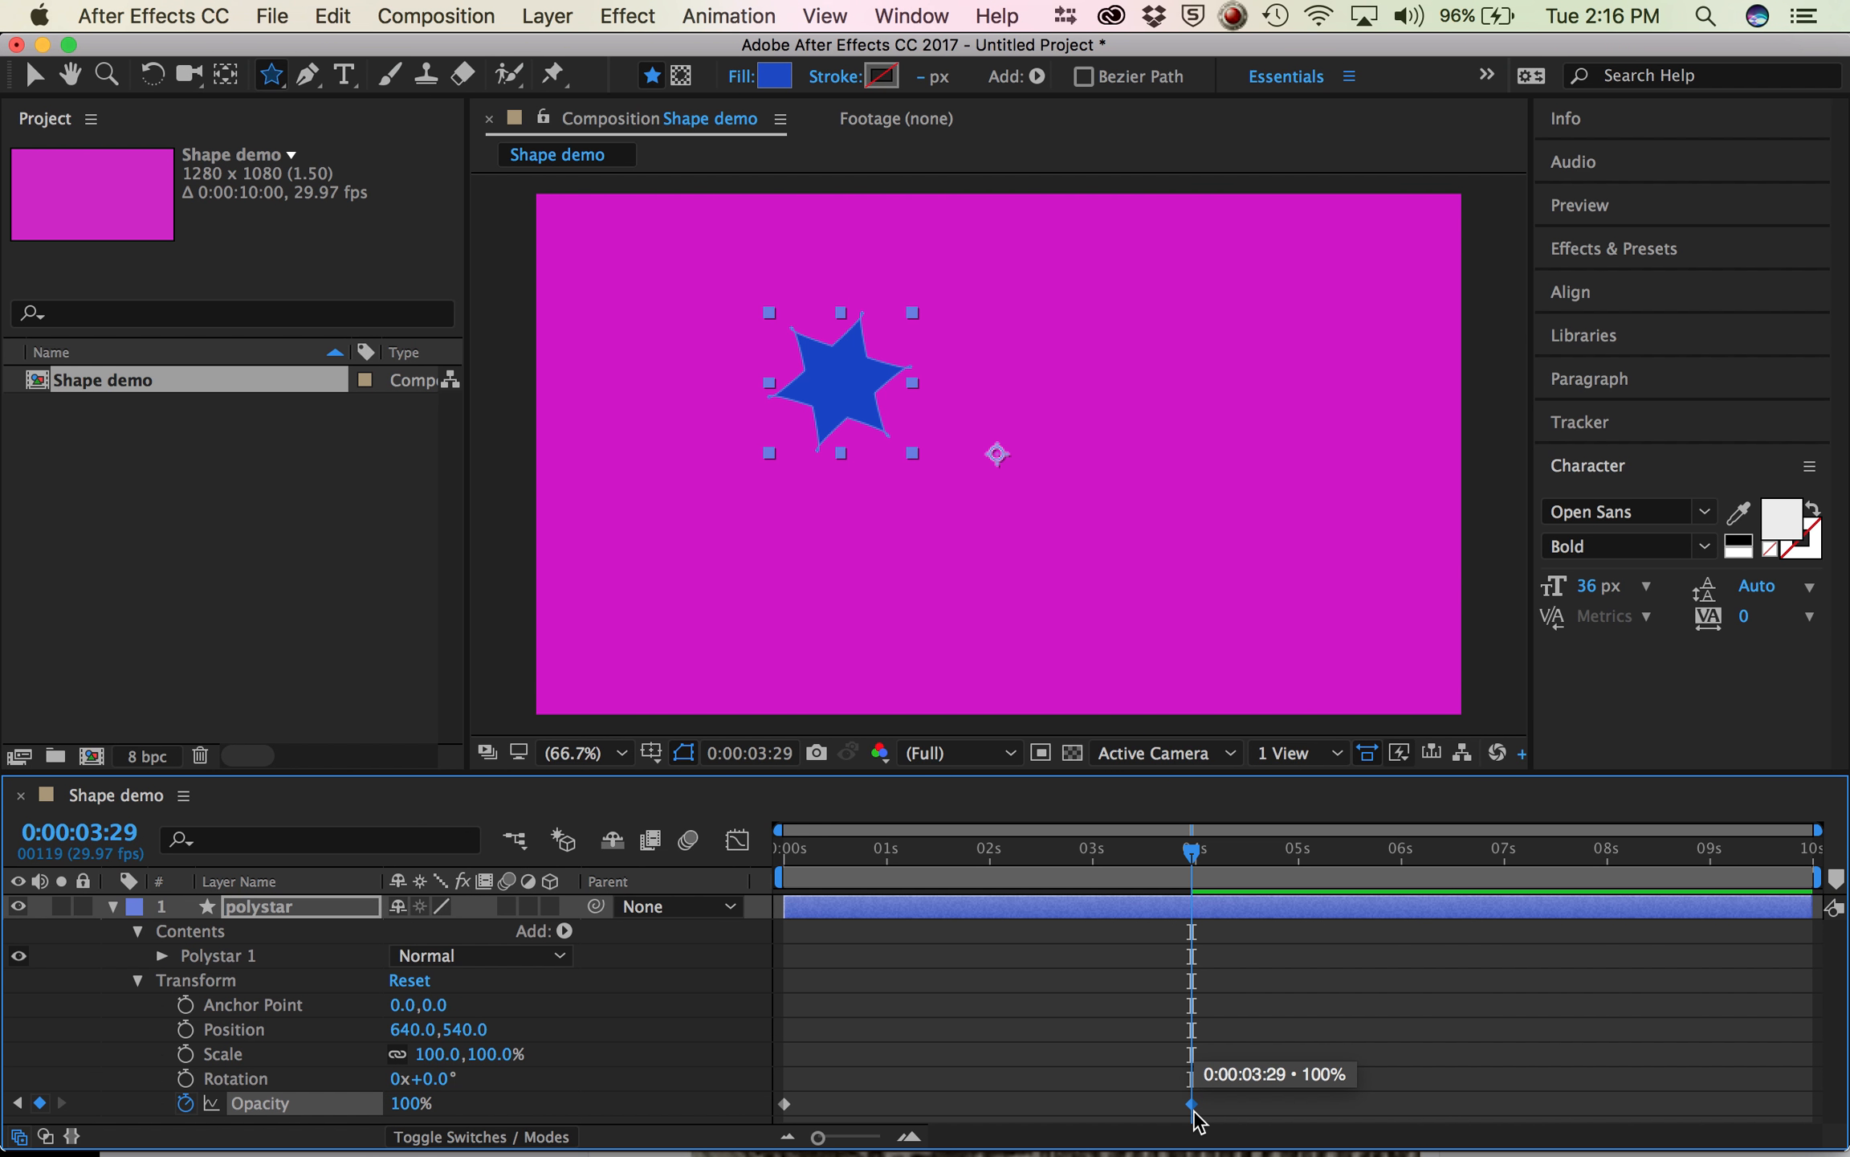
# - Preview the star's opacity fade from 0:00:00:00, check both keyframes and return the current time to the start
pyautogui.moveTo(1192, 851); pyautogui.dragTo(749, 845)
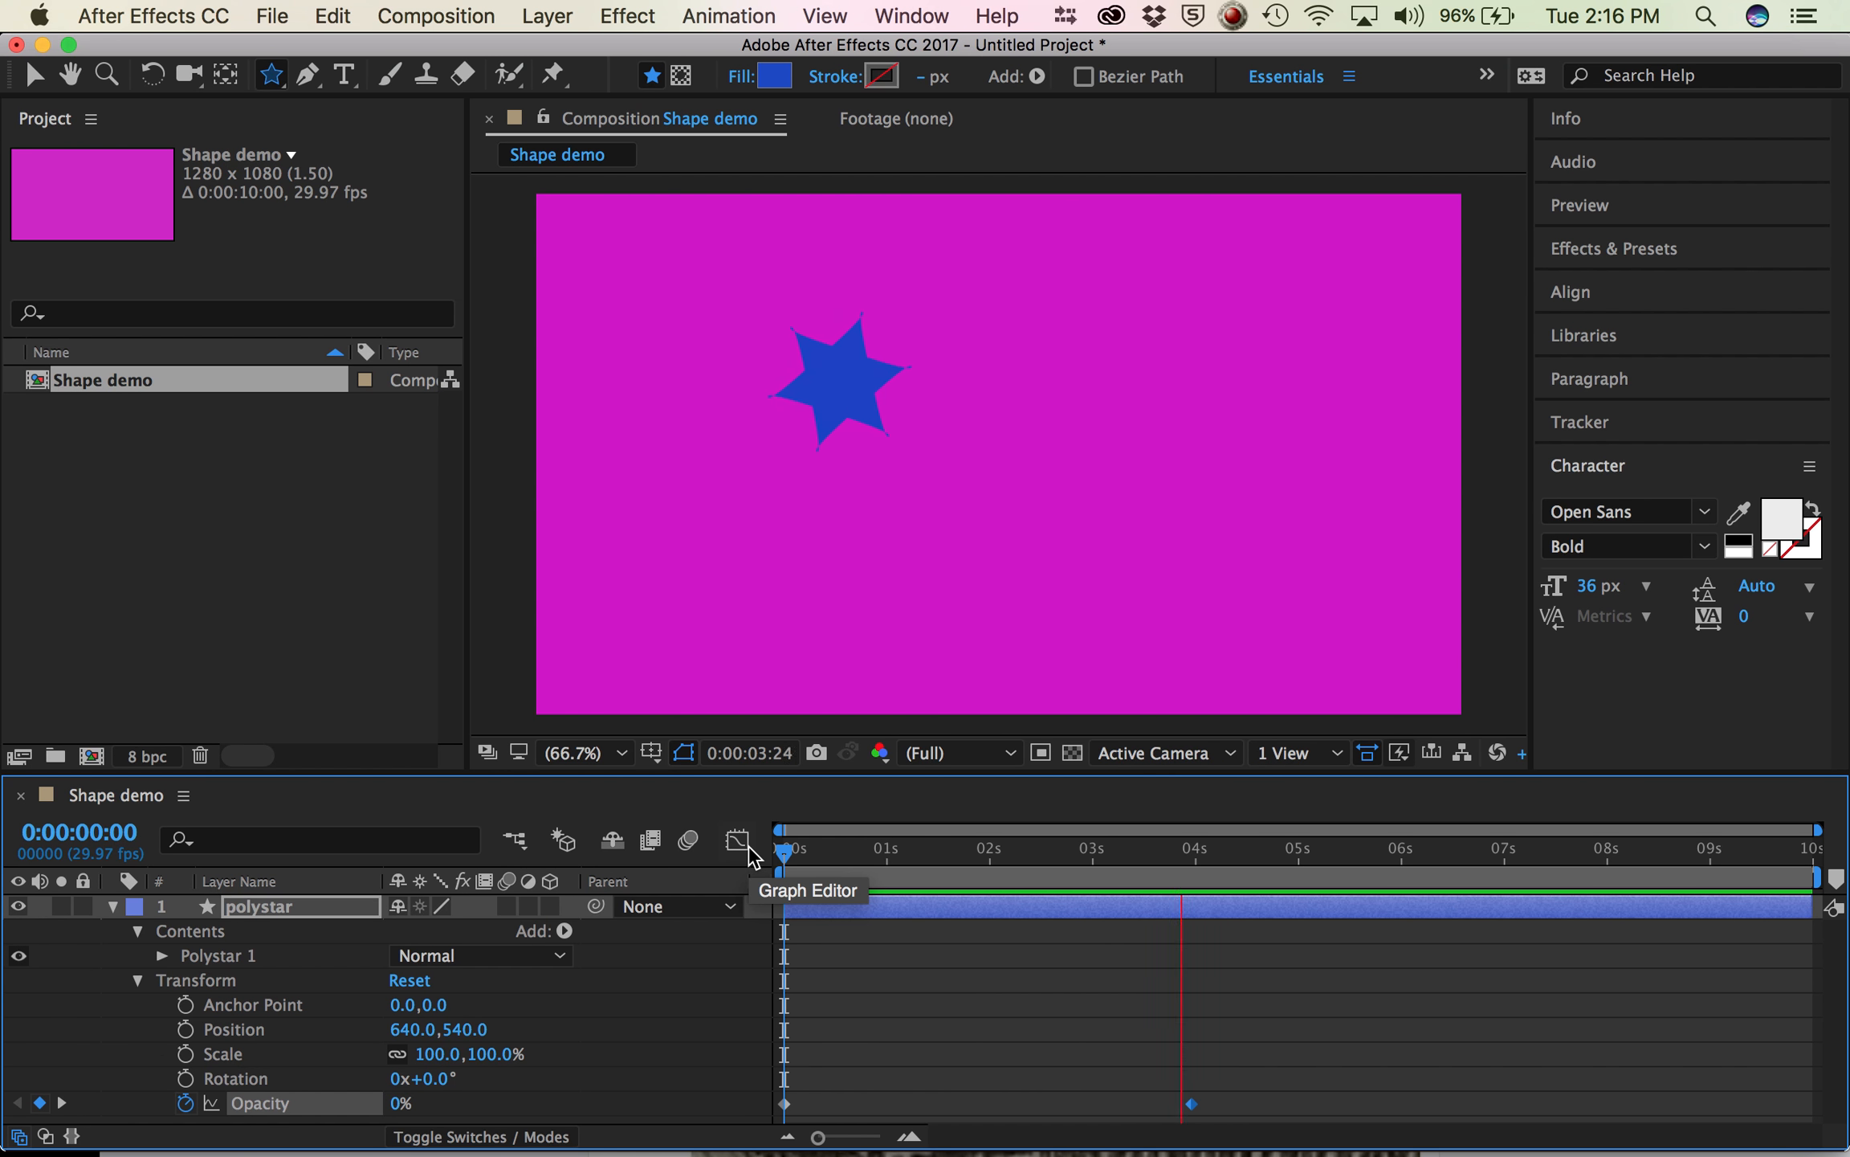
pyautogui.press('space')
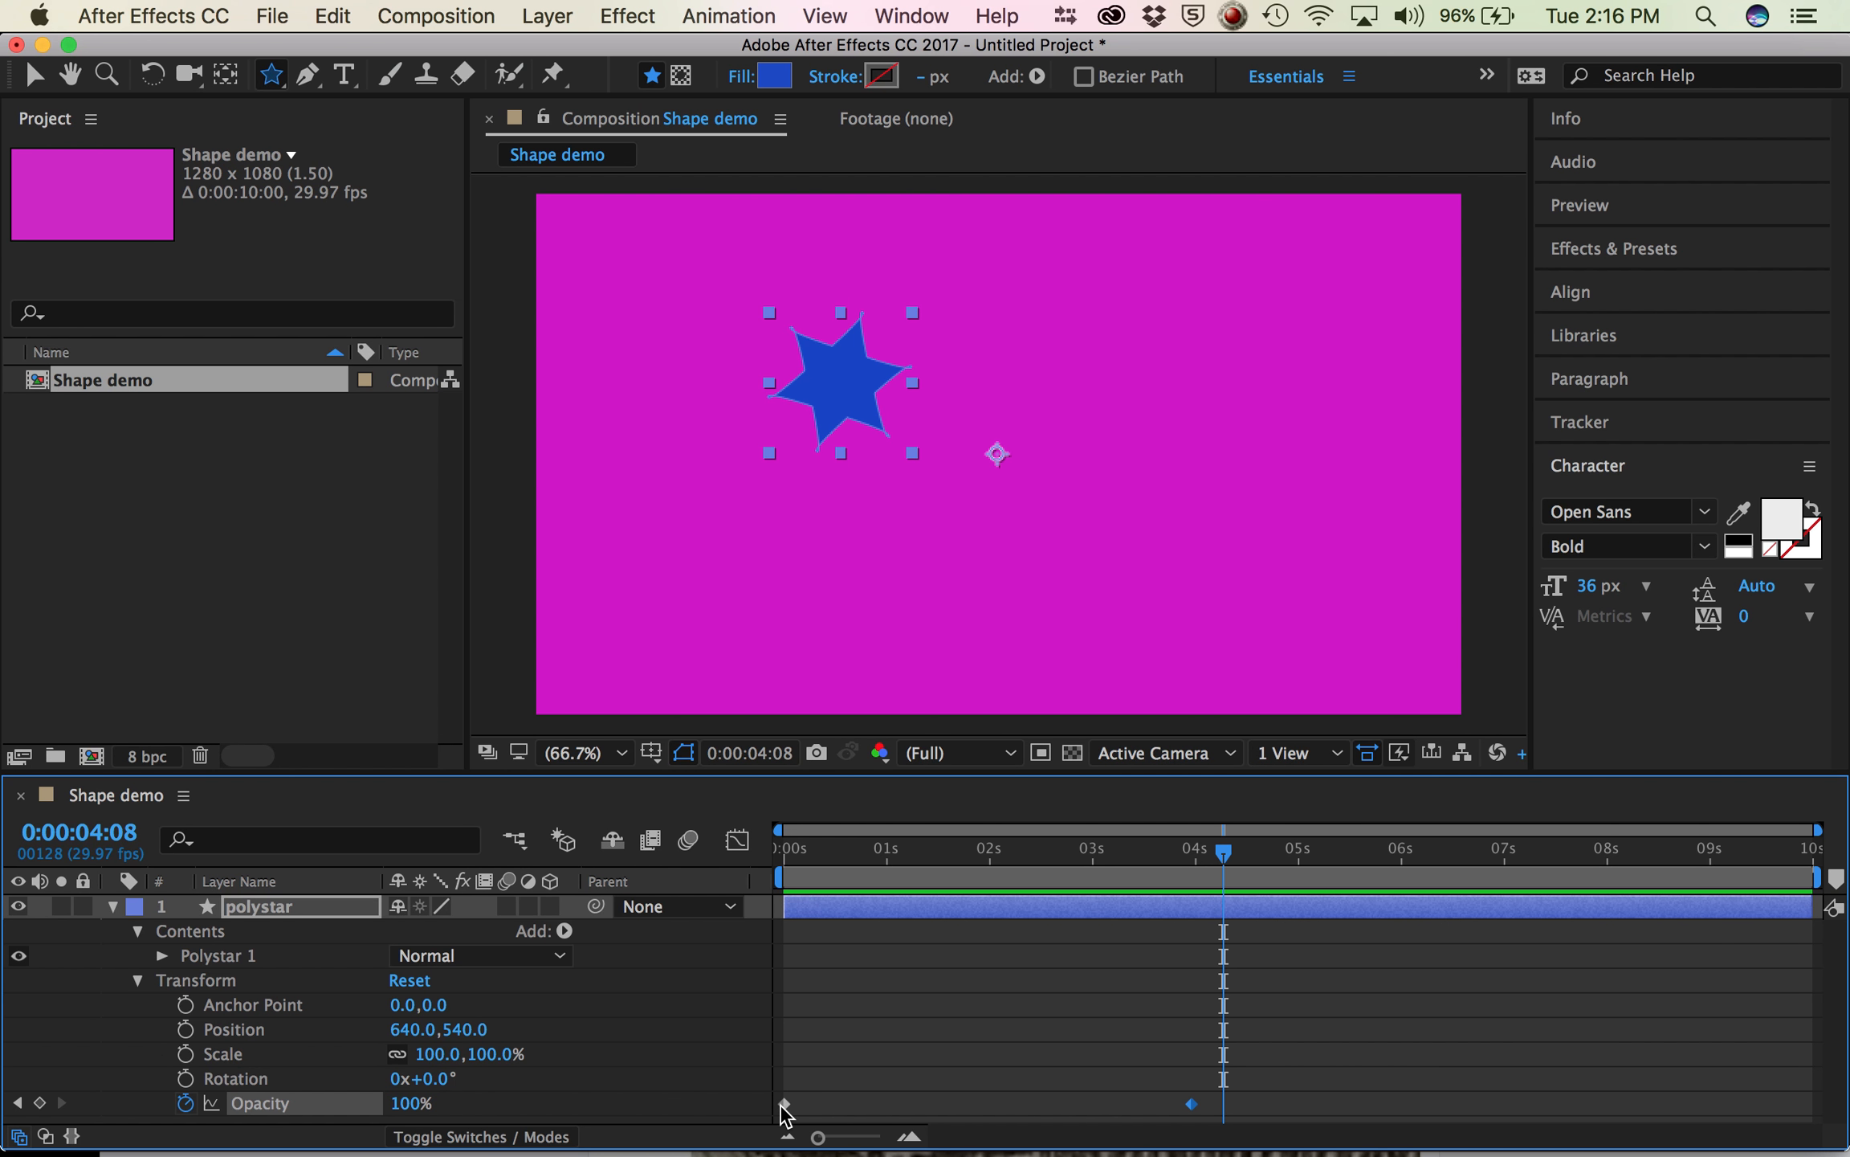
pyautogui.moveTo(780, 1105)
pyautogui.moveTo(1193, 1116)
pyautogui.moveTo(1206, 853); pyautogui.dragTo(737, 847)
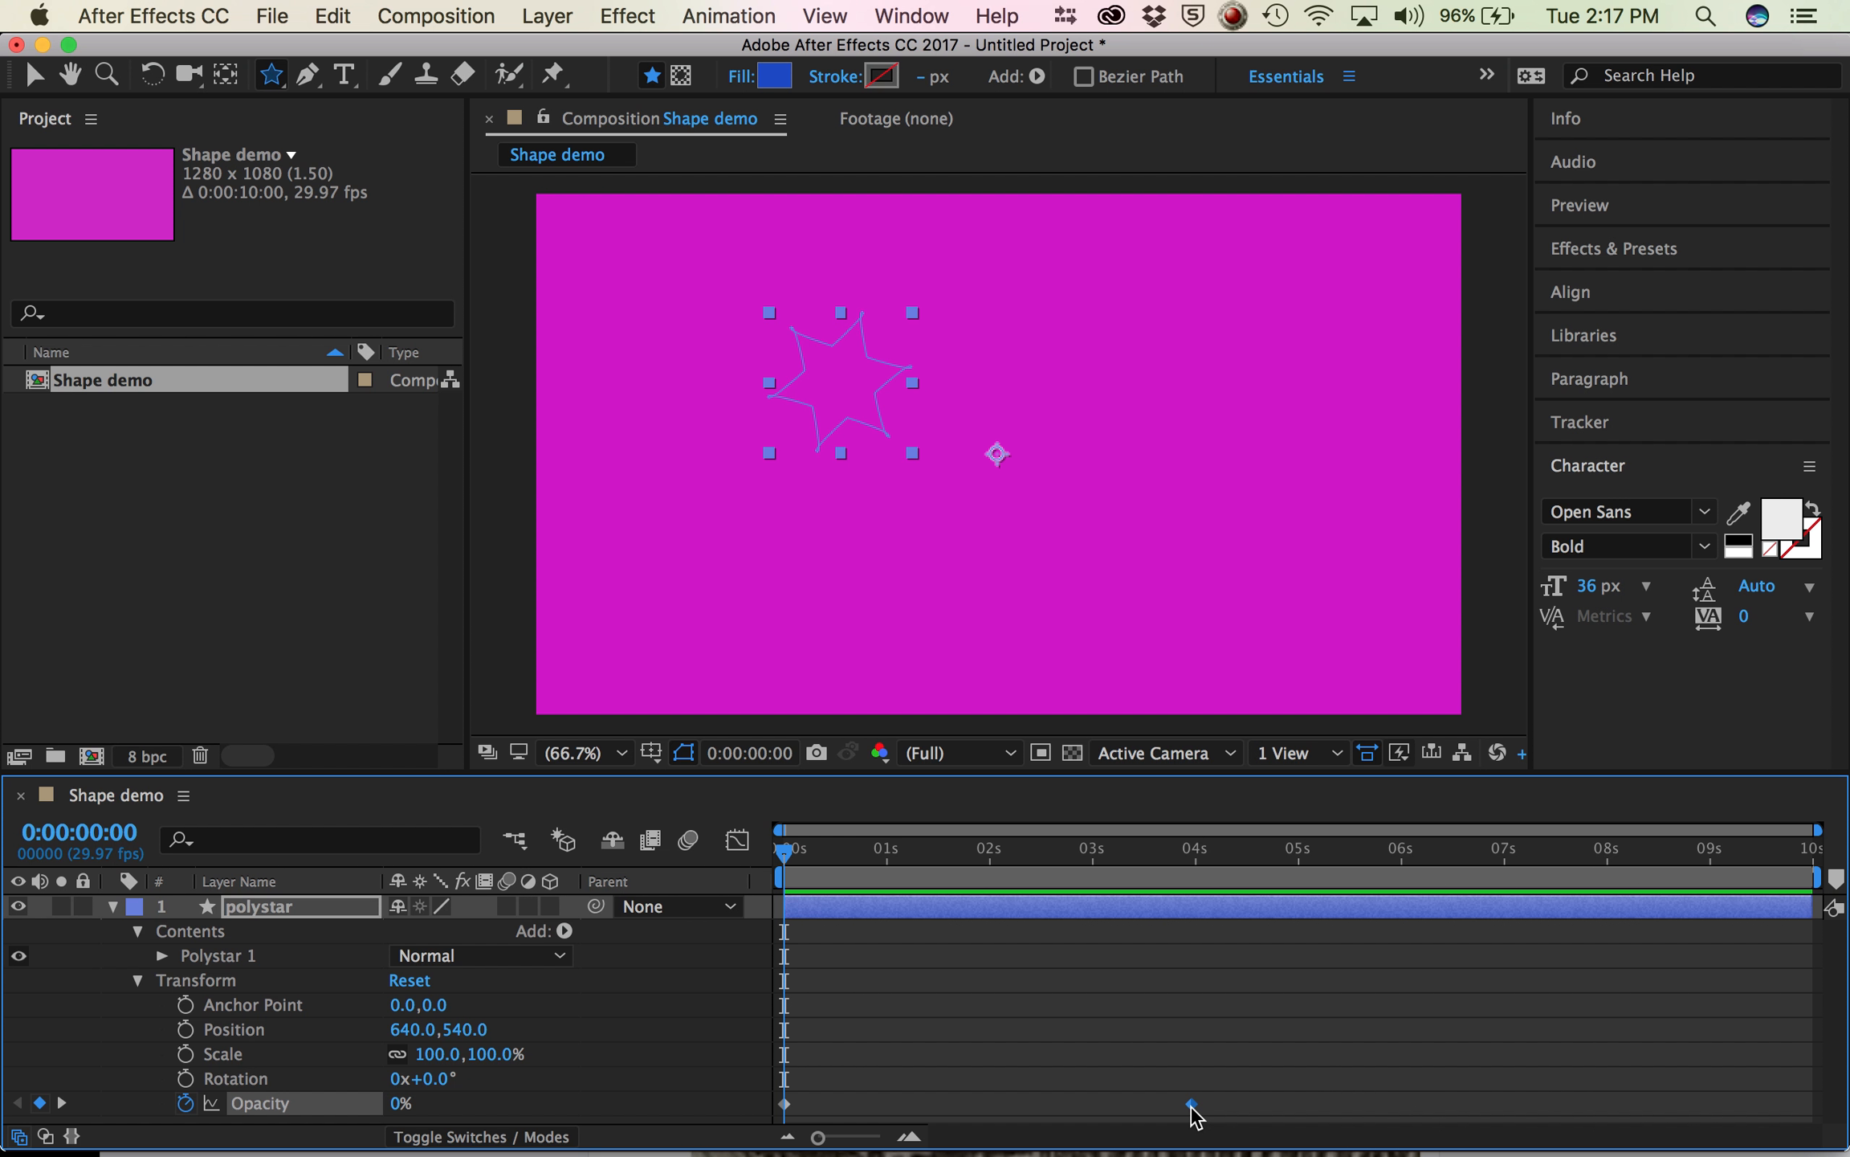
# - Keyframe the polystar layer's position at 0:00:03:29, and move the star to 1388.0, 1071.0 in the composition's lower-right corner at 0:00:07:17
pyautogui.click(63, 1103)
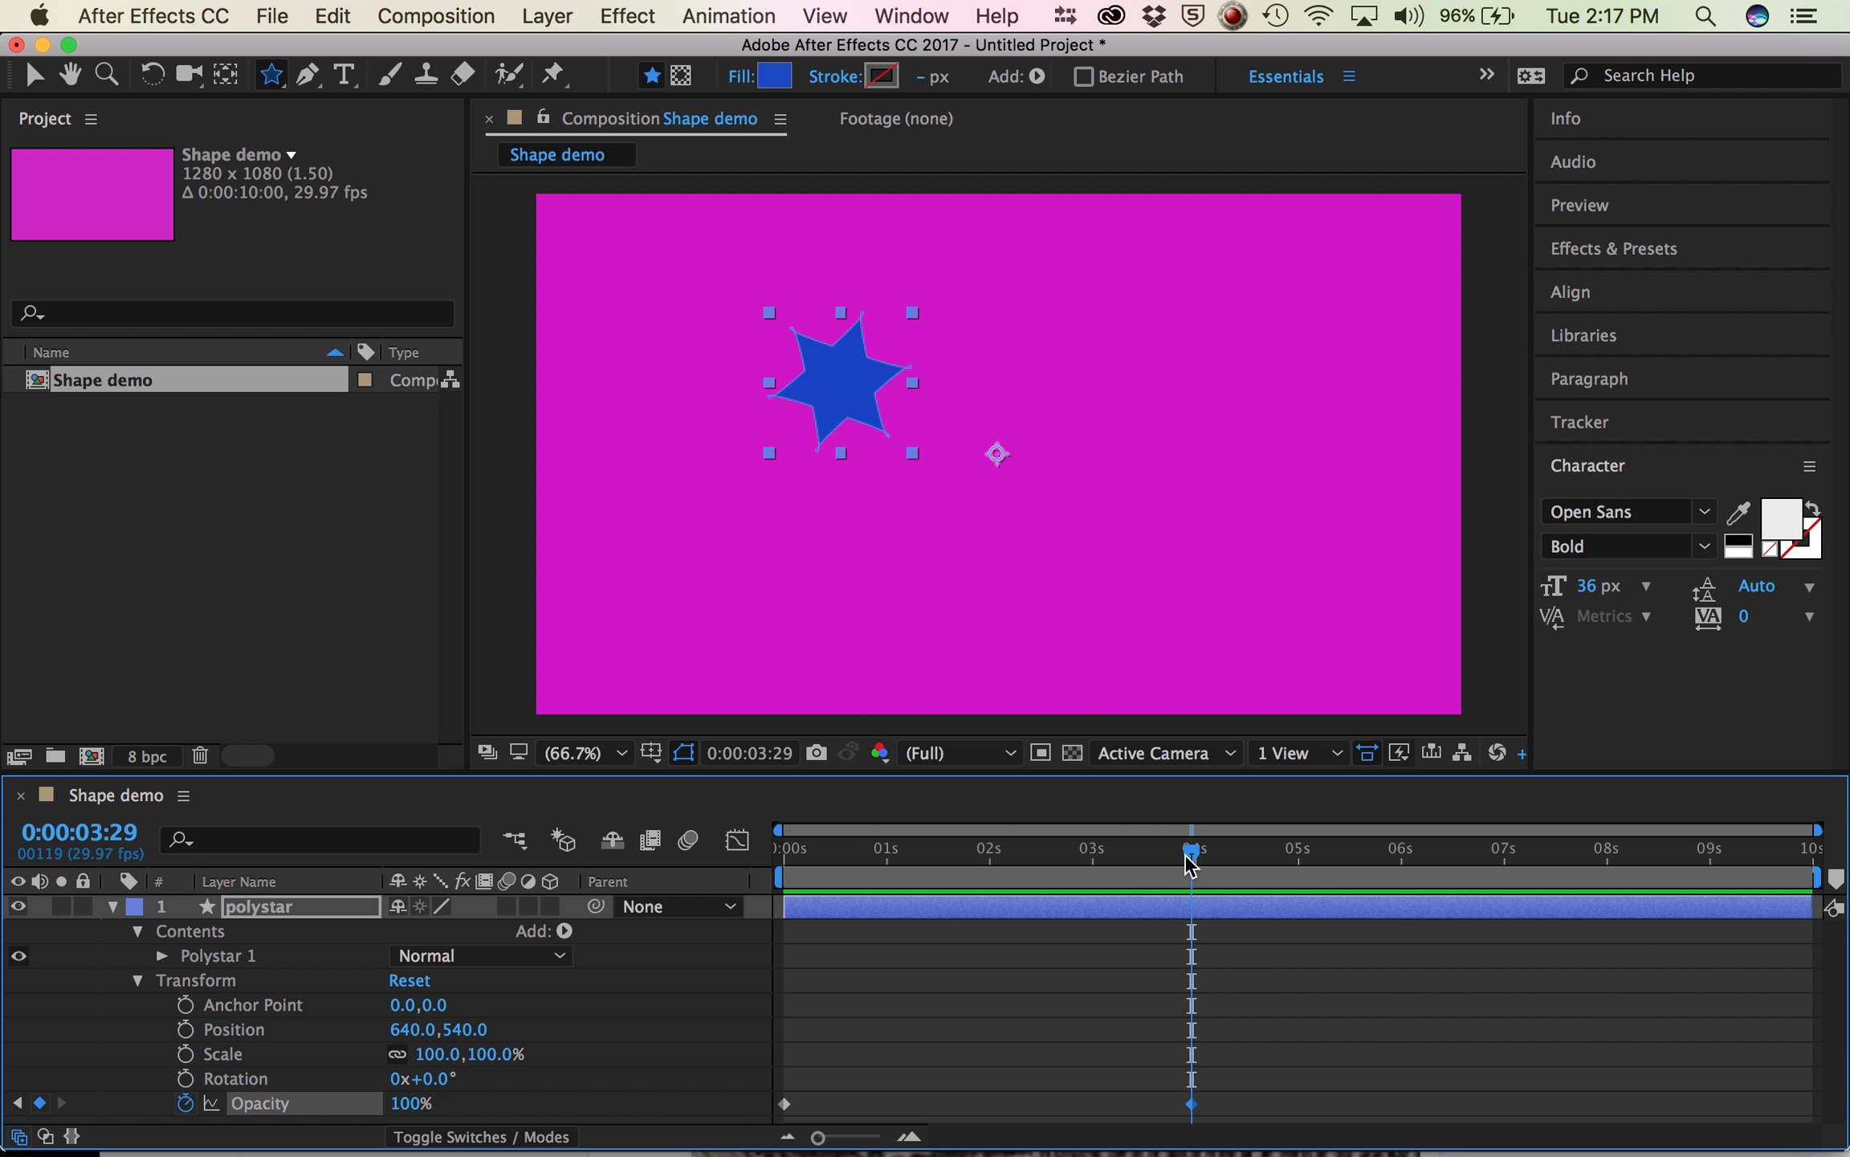
pyautogui.click(186, 1029)
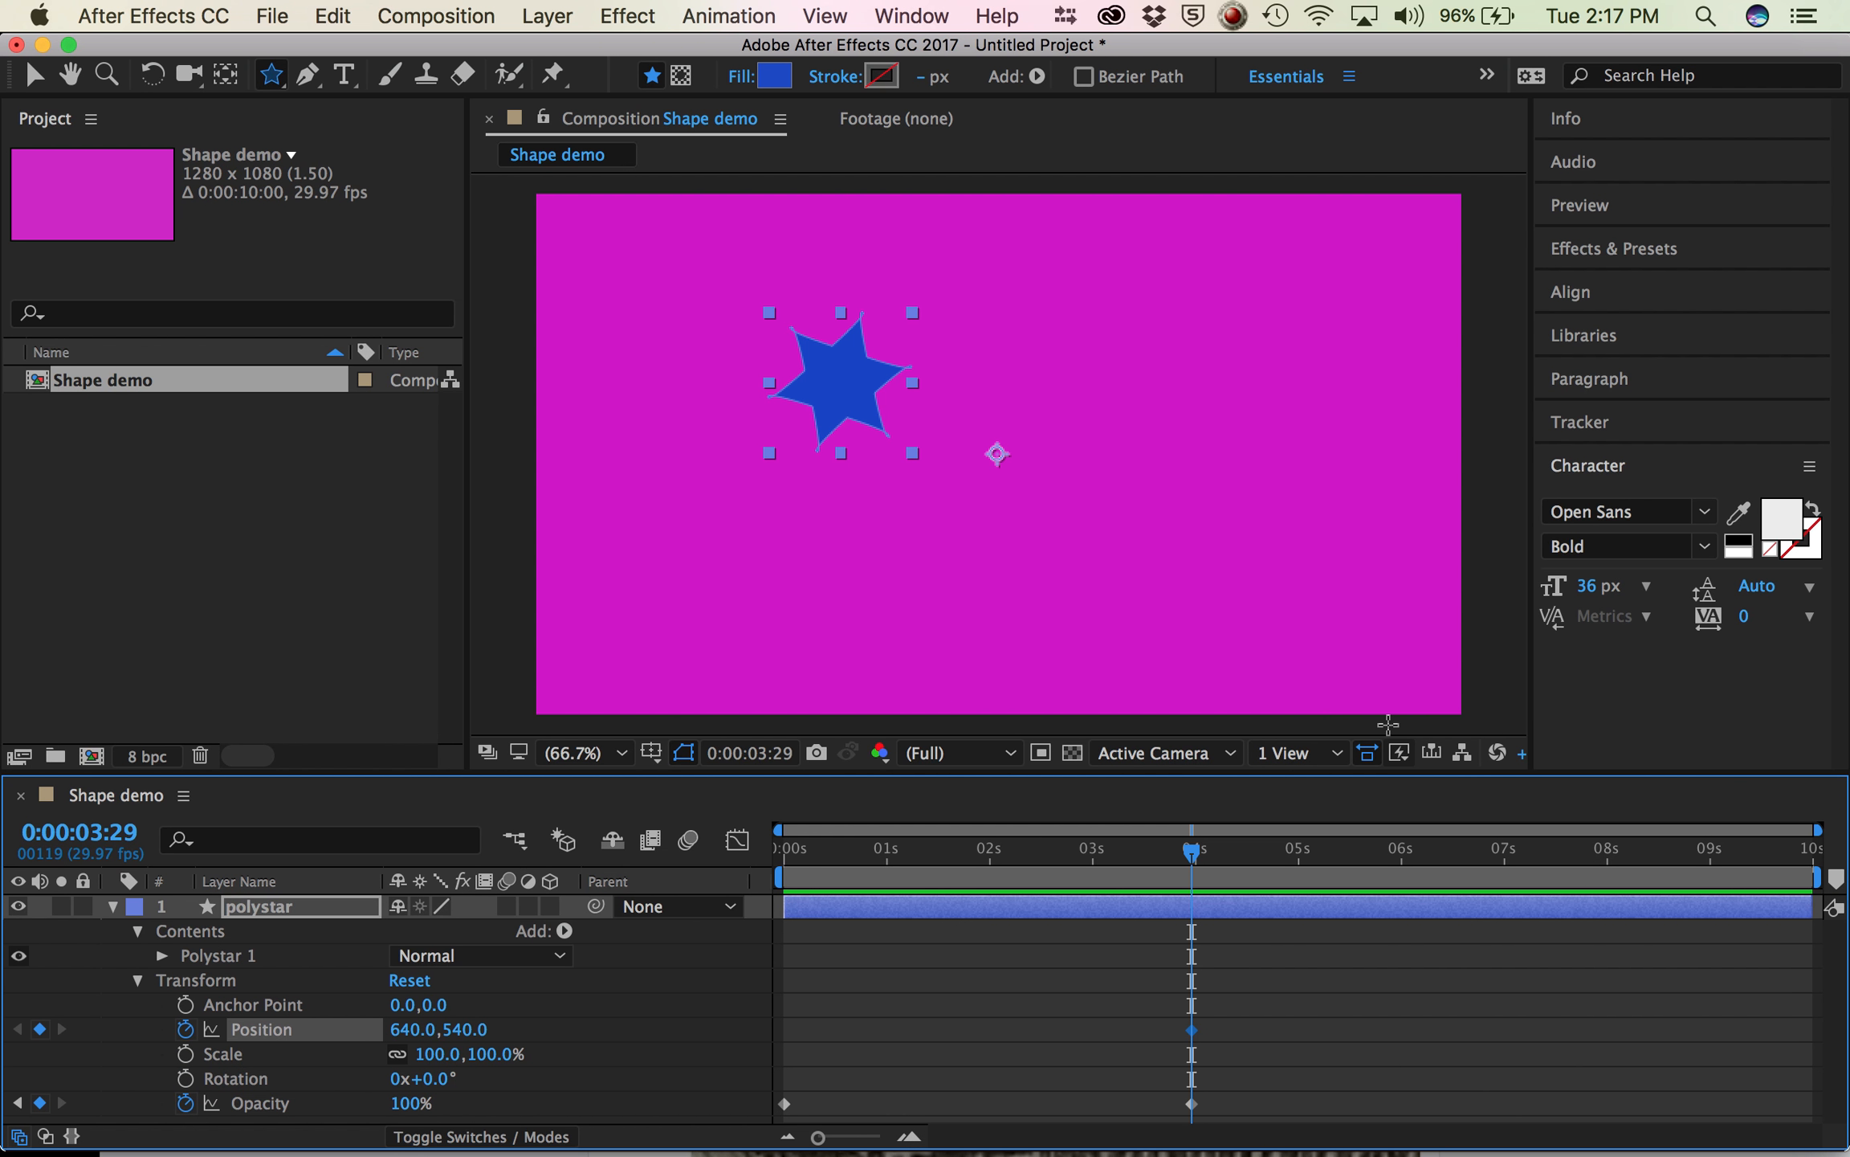
pyautogui.click(1563, 870)
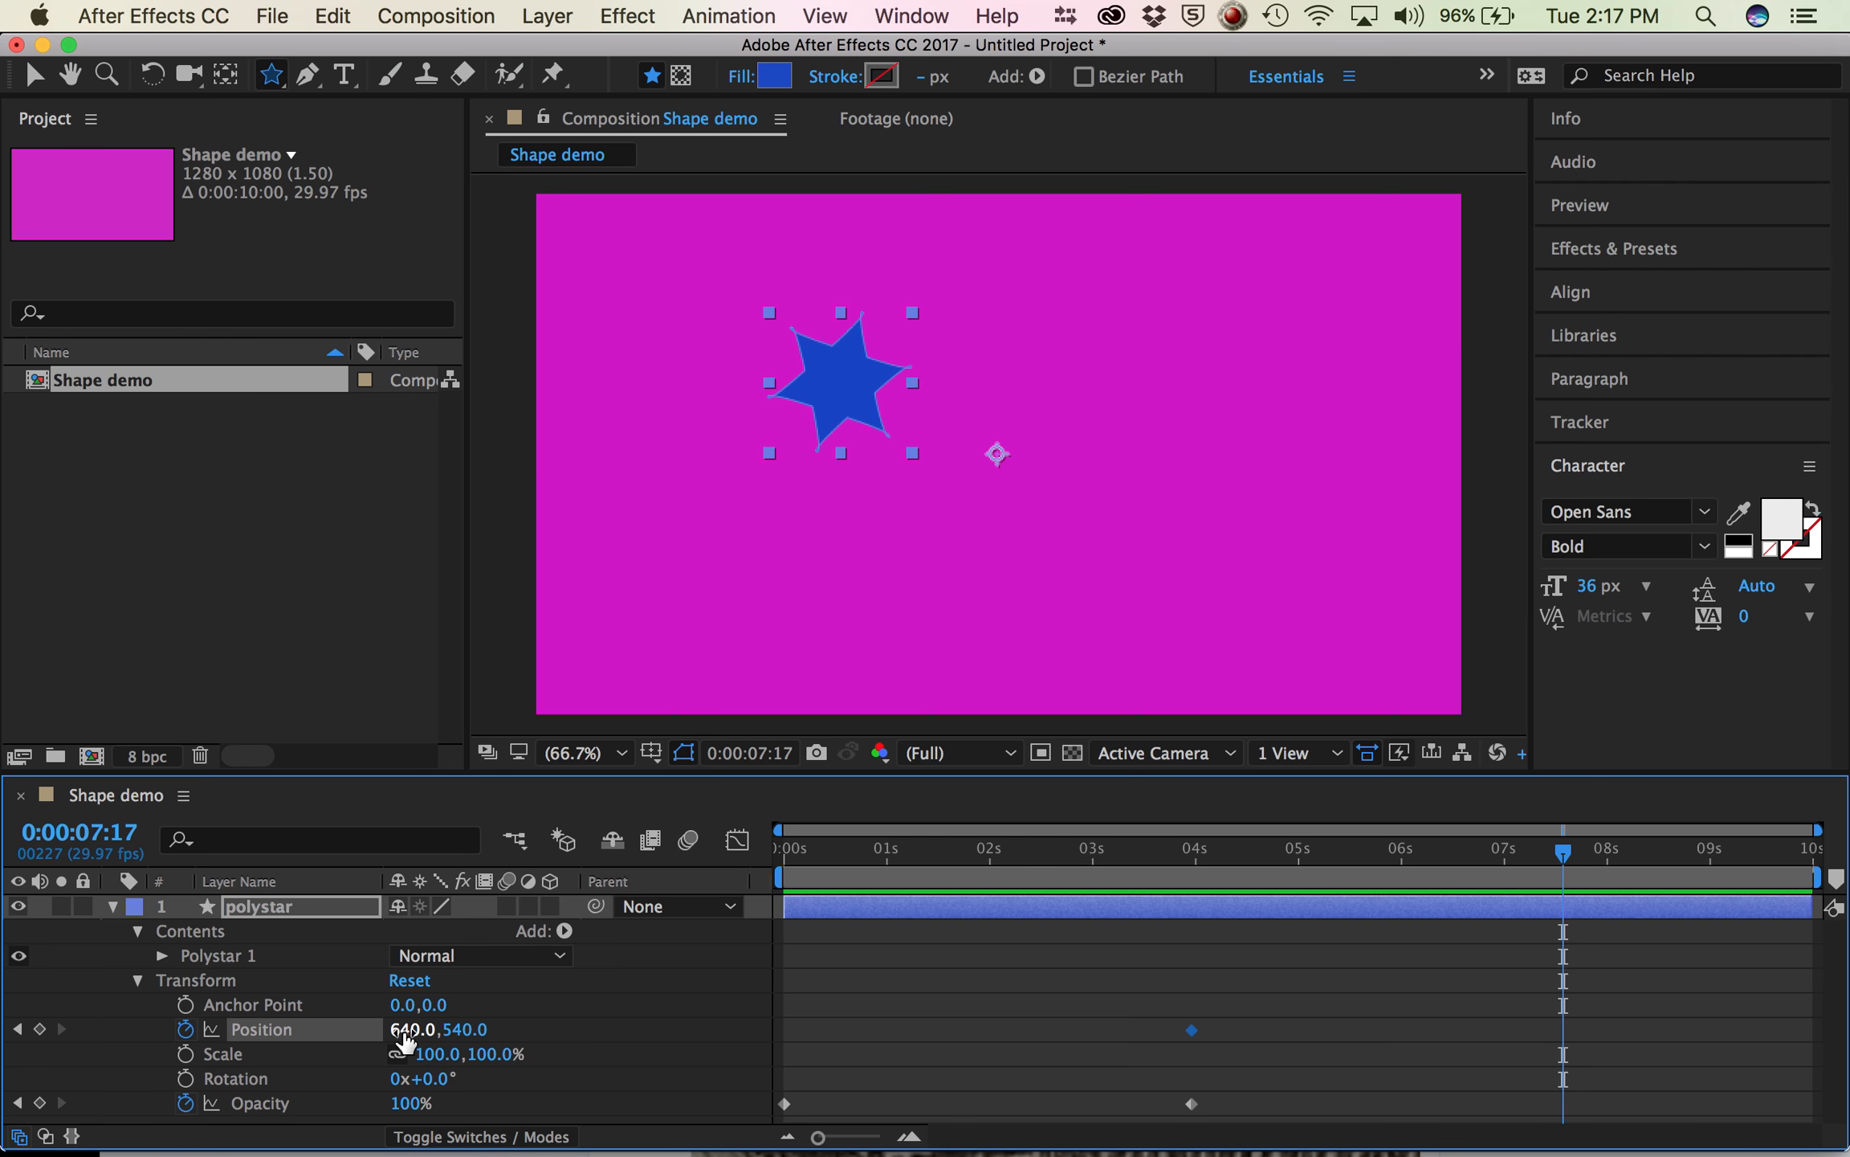
pyautogui.moveTo(849, 384)
pyautogui.mouseDown()
pyautogui.moveTo(908, 396)
pyautogui.moveTo(894, 404)
pyautogui.mouseUp()
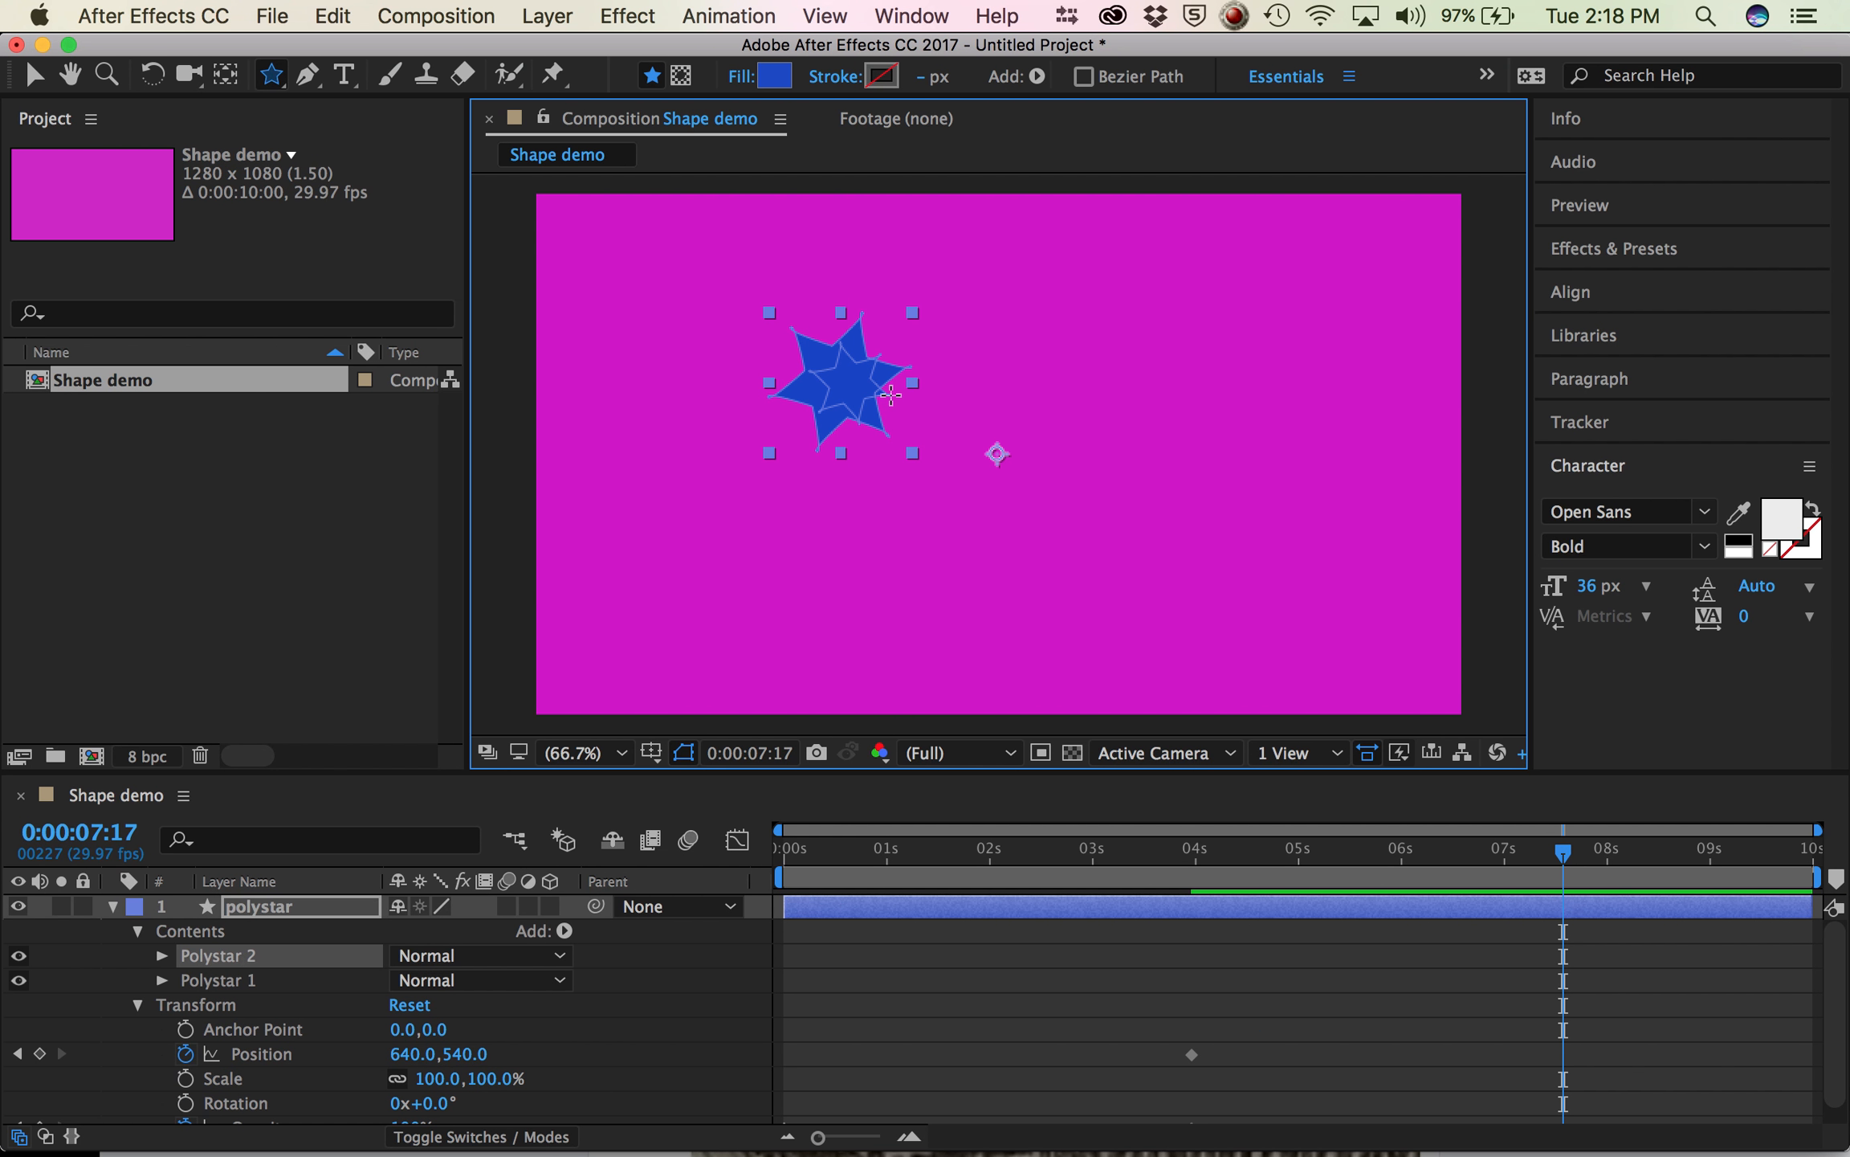
pyautogui.press('super+z')
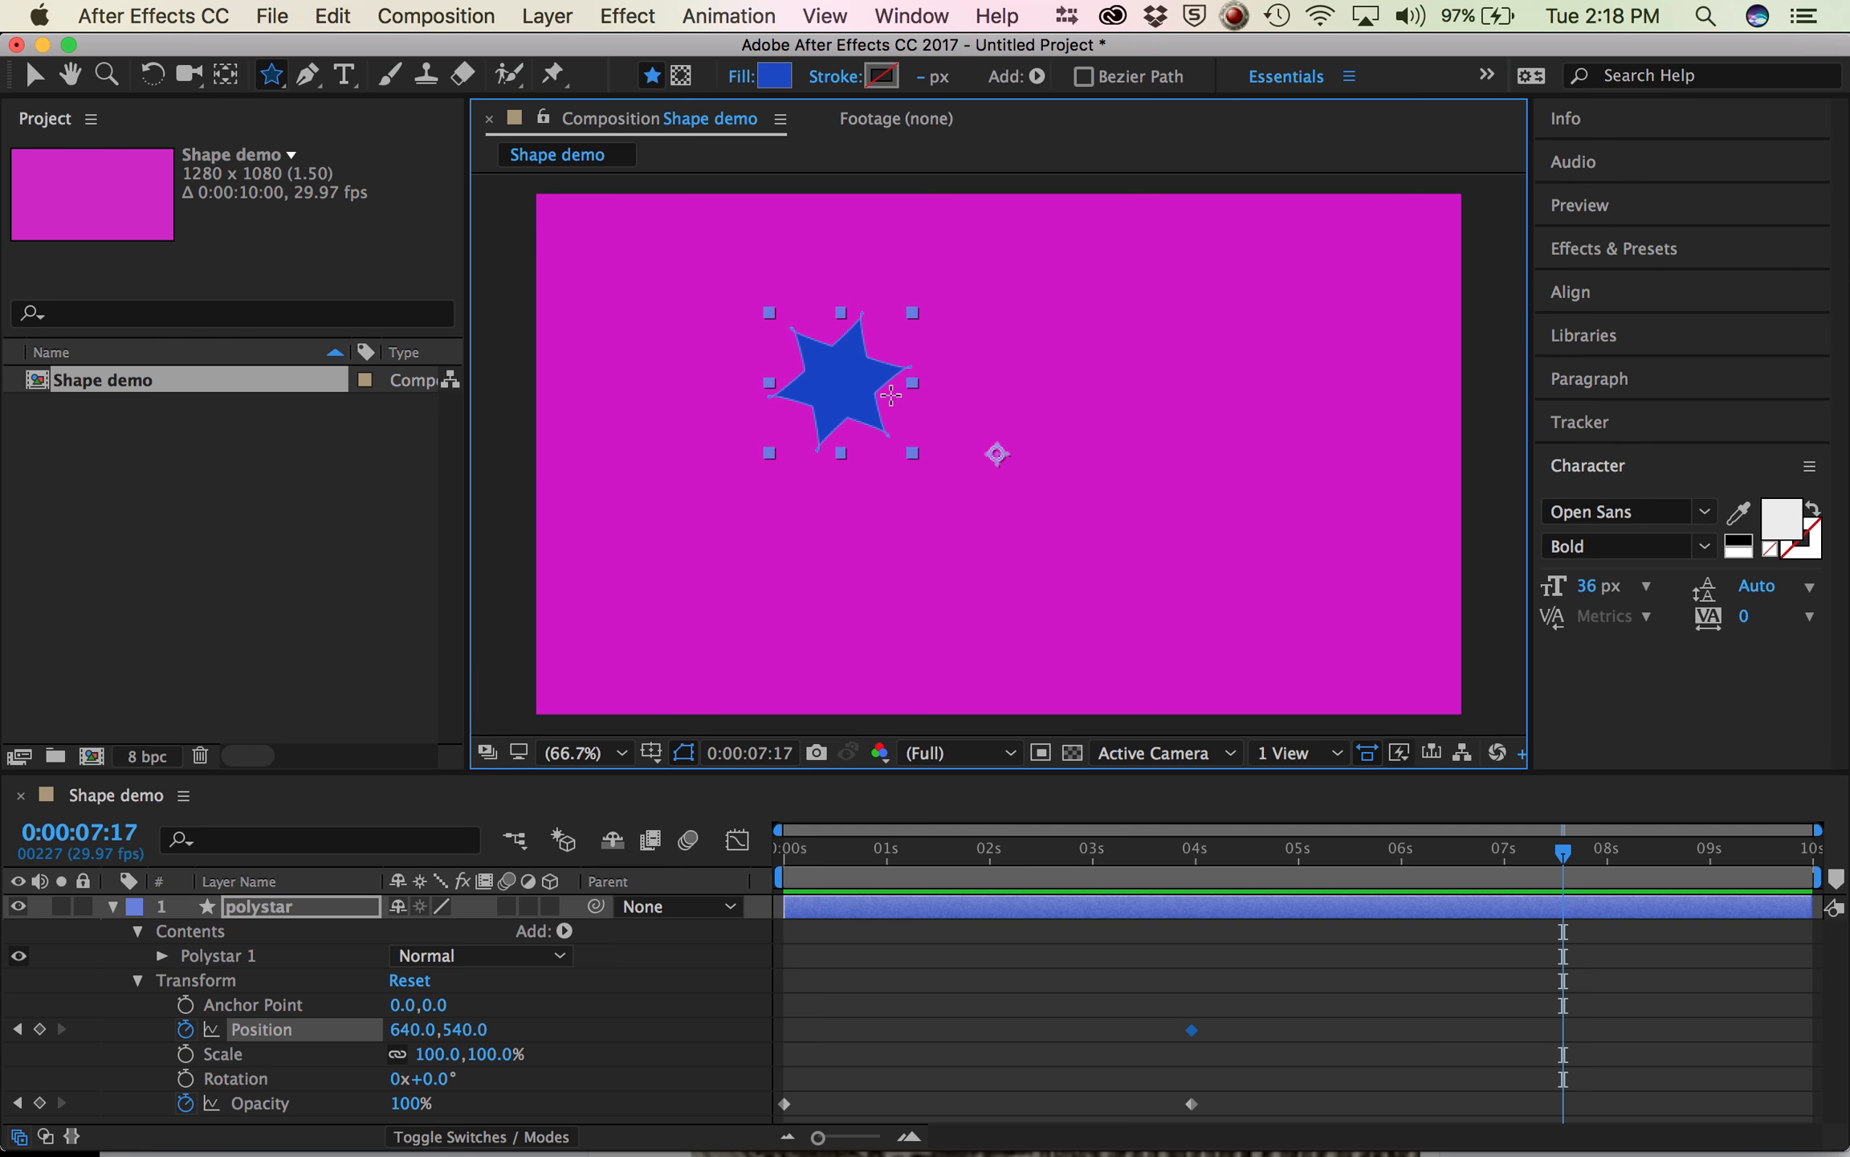
pyautogui.click(35, 75)
pyautogui.moveTo(851, 388); pyautogui.dragTo(1394, 641)
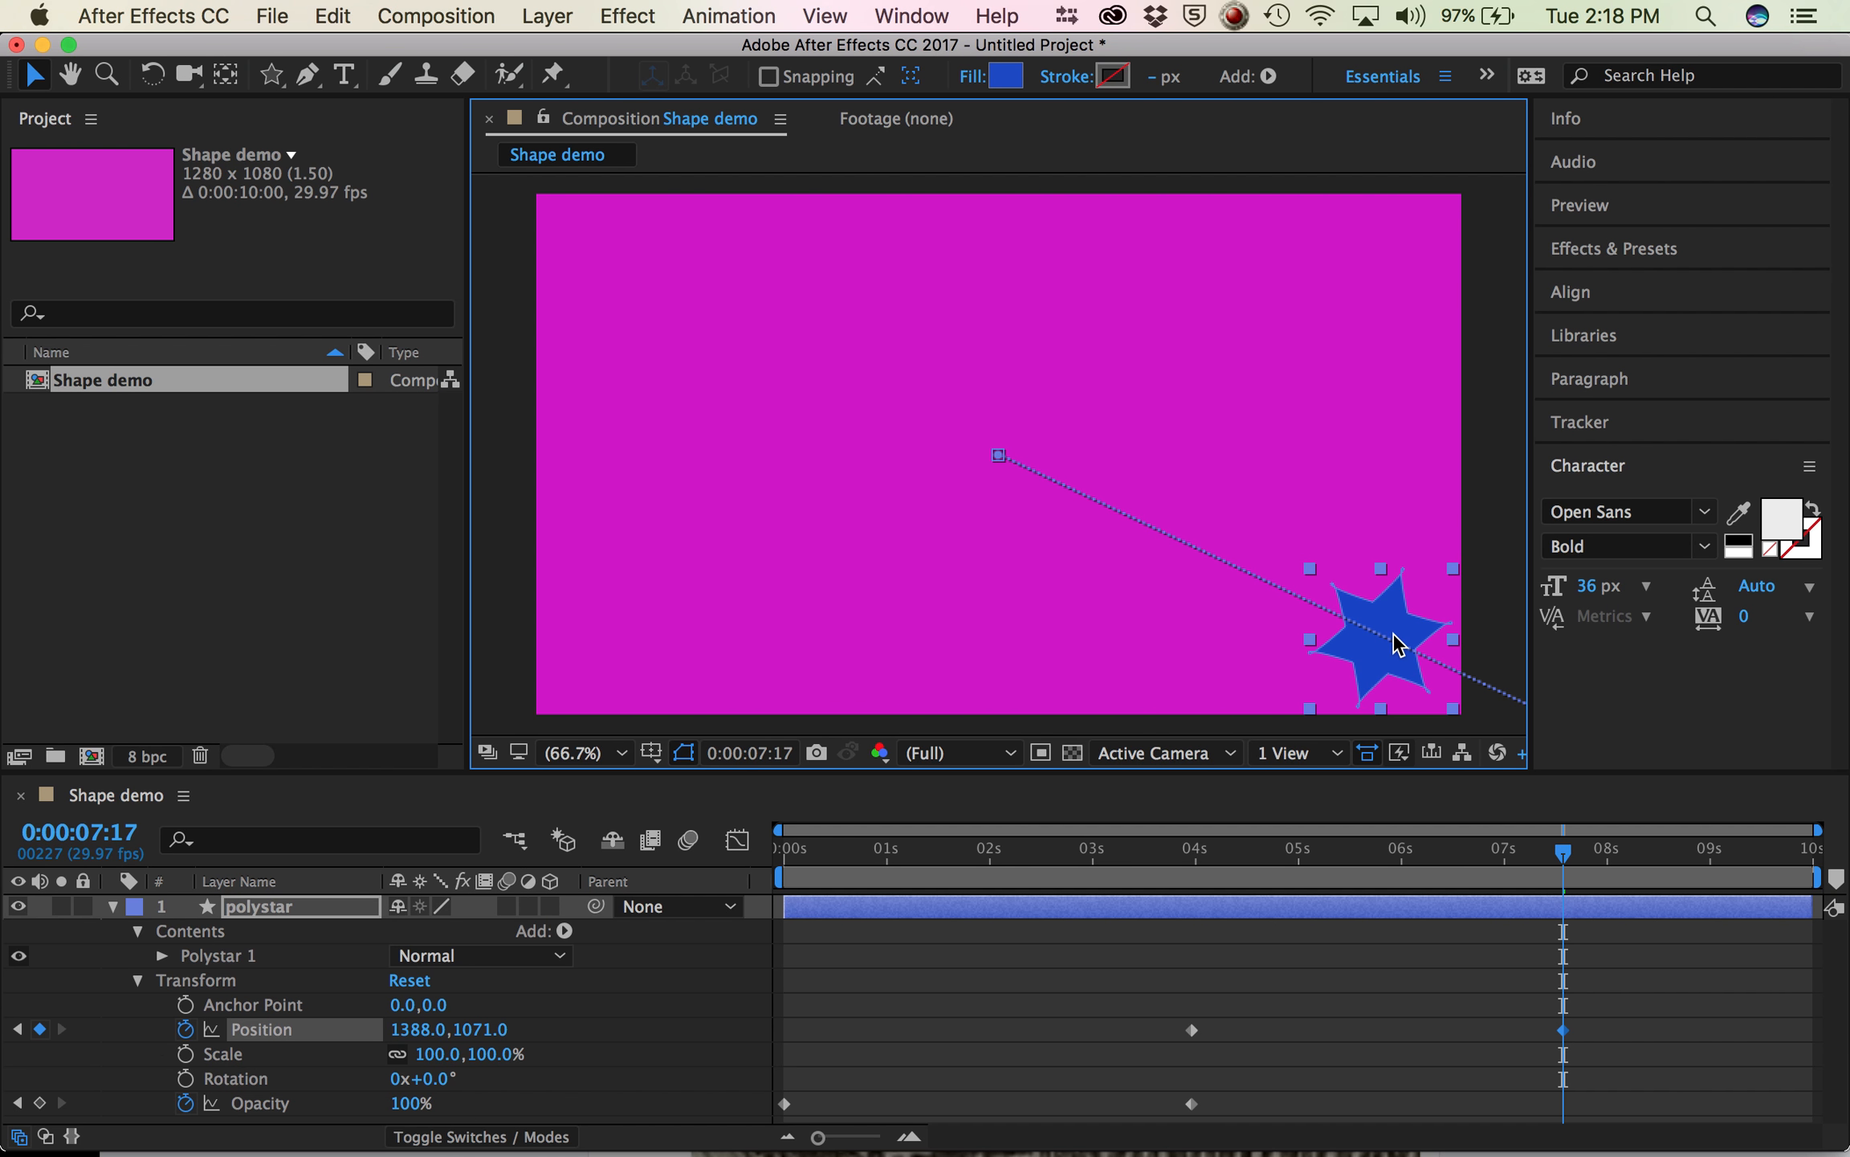
# - Preview the star's diagonal movement starting from 0:00:03:07
pyautogui.moveTo(1562, 847); pyautogui.dragTo(1115, 847)
pyautogui.press('space')
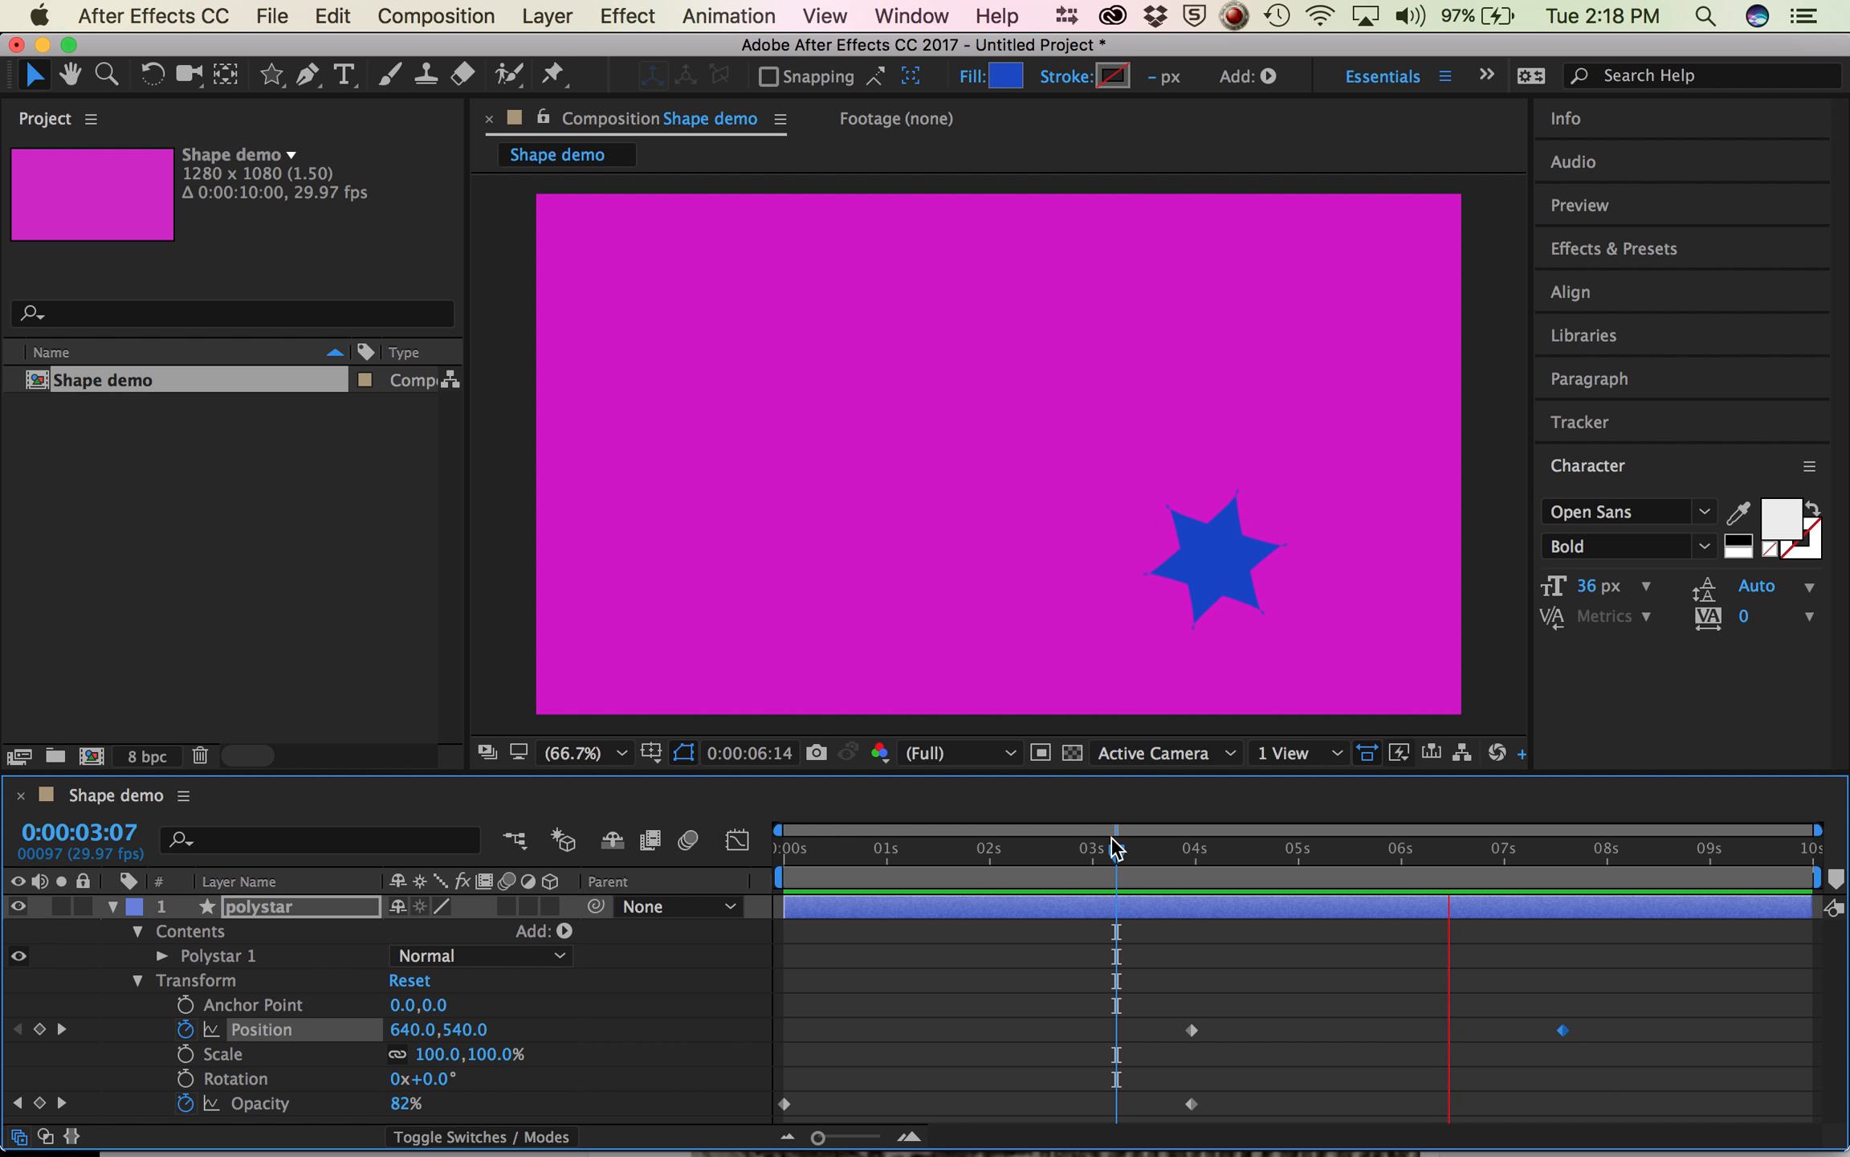
pyautogui.press('space')
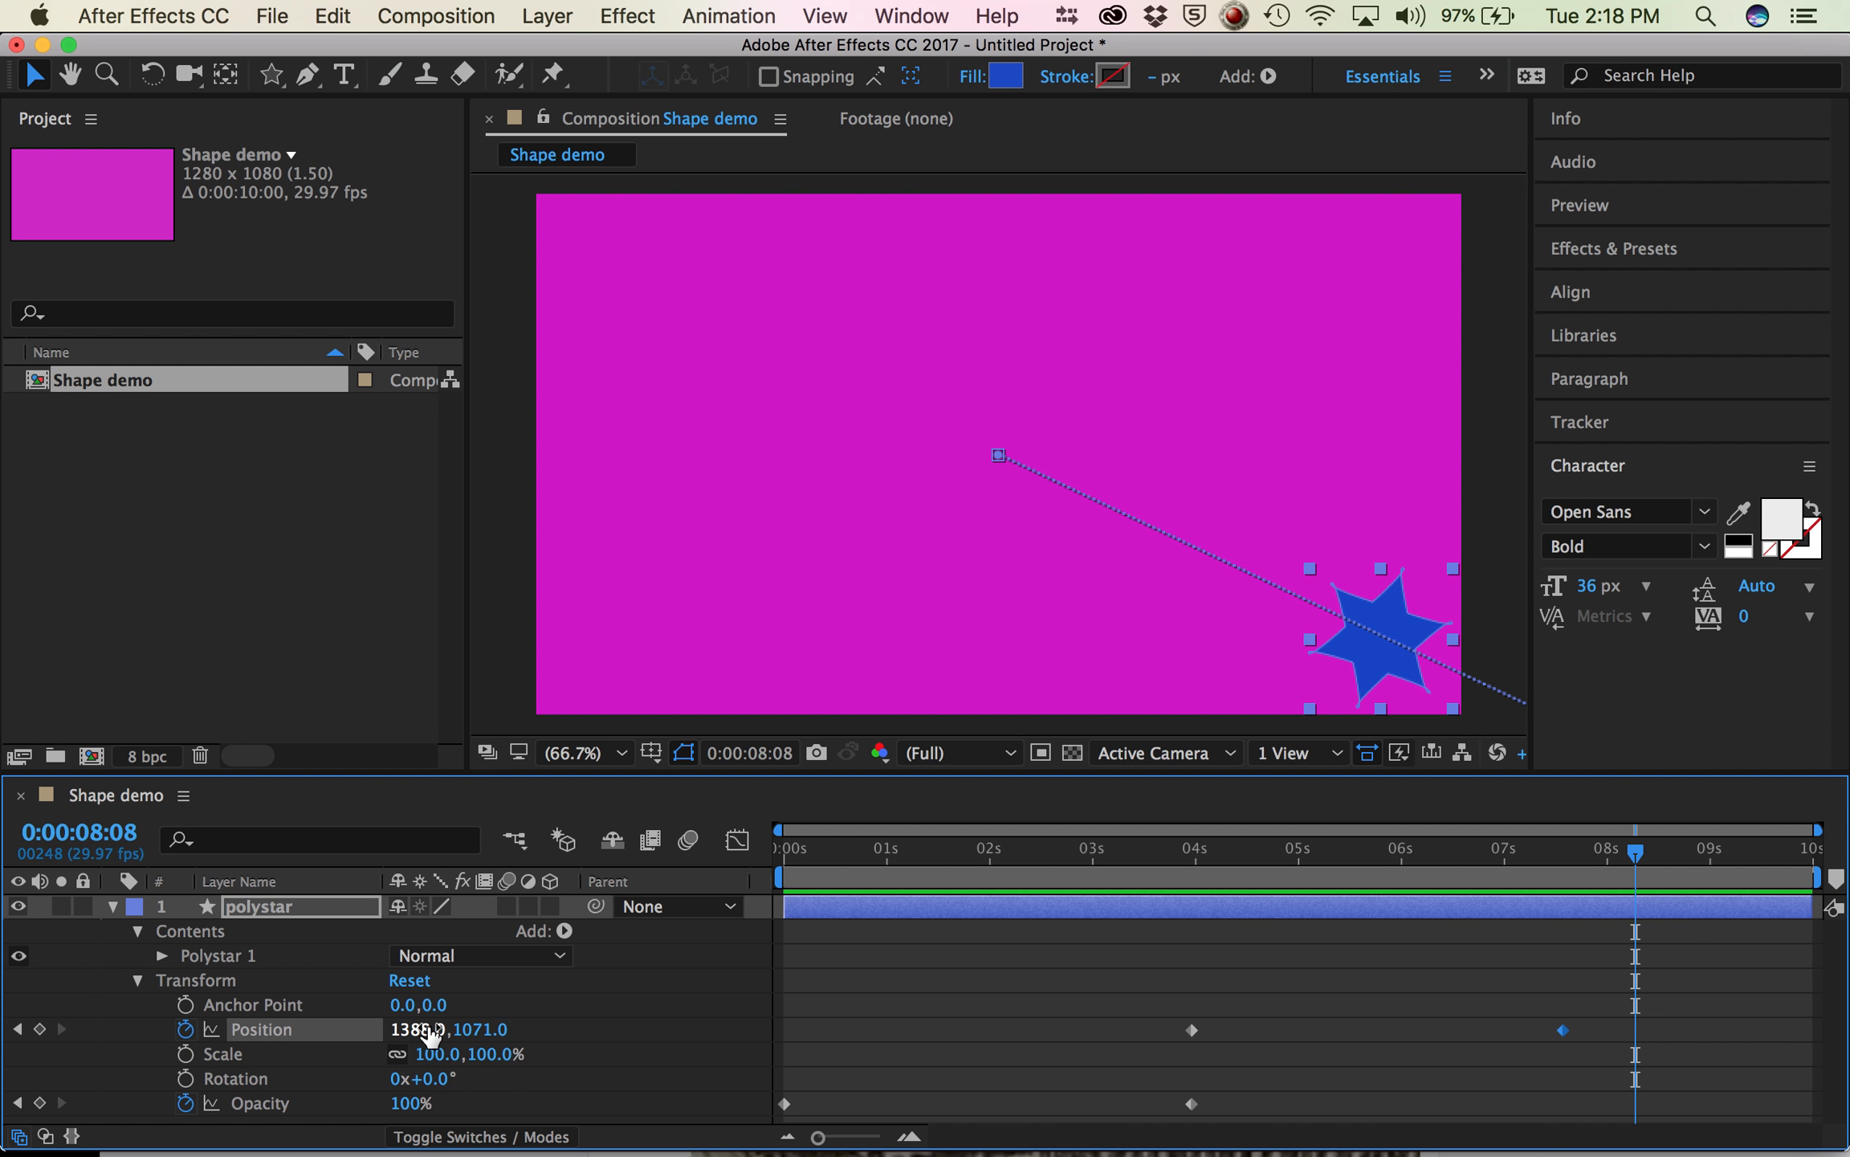
# - Keyframe the polystar layer's scale at 0:00:03:29, and enlarge it to 182.0% at the 0:00:07:17 position keyframe
pyautogui.click(287, 1034)
pyautogui.click(221, 1056)
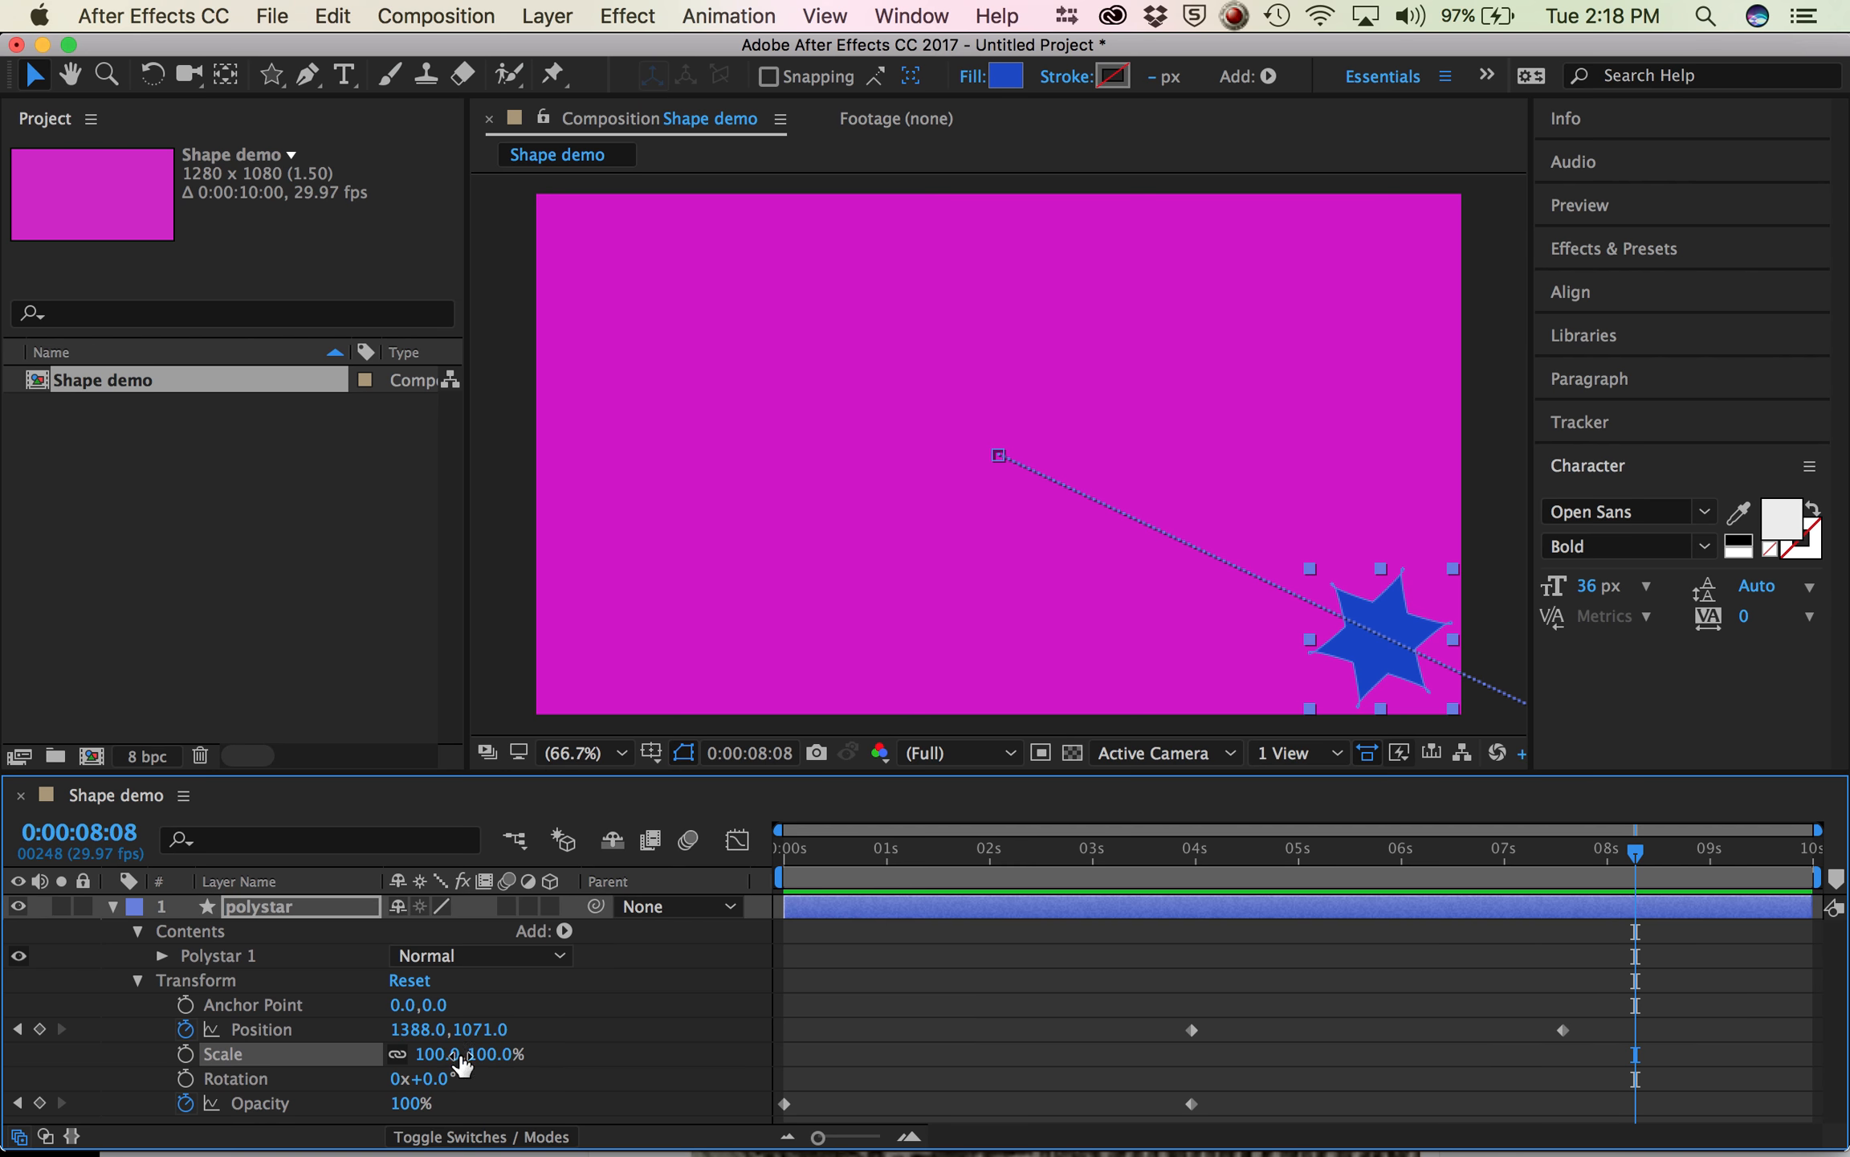
pyautogui.moveTo(1647, 855); pyautogui.dragTo(1307, 884)
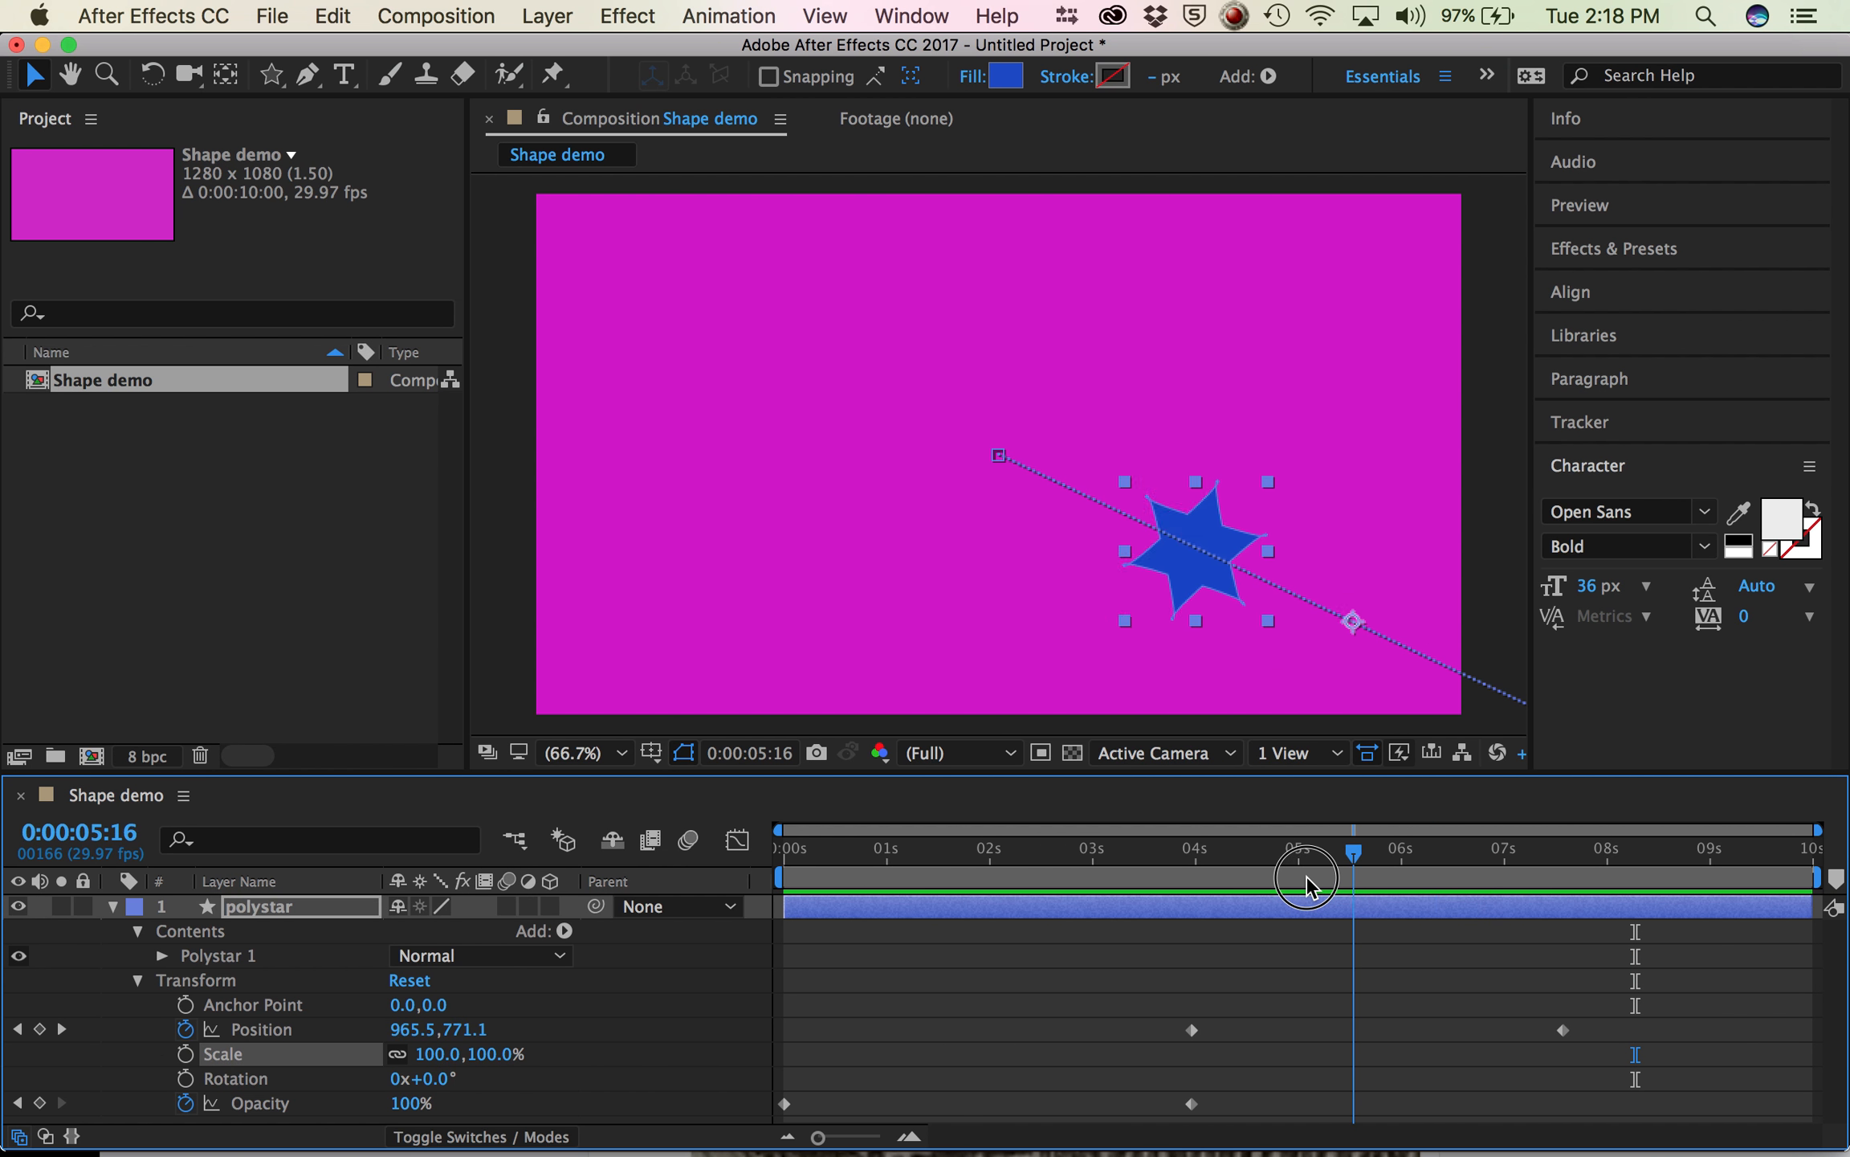
pyautogui.click(17, 1029)
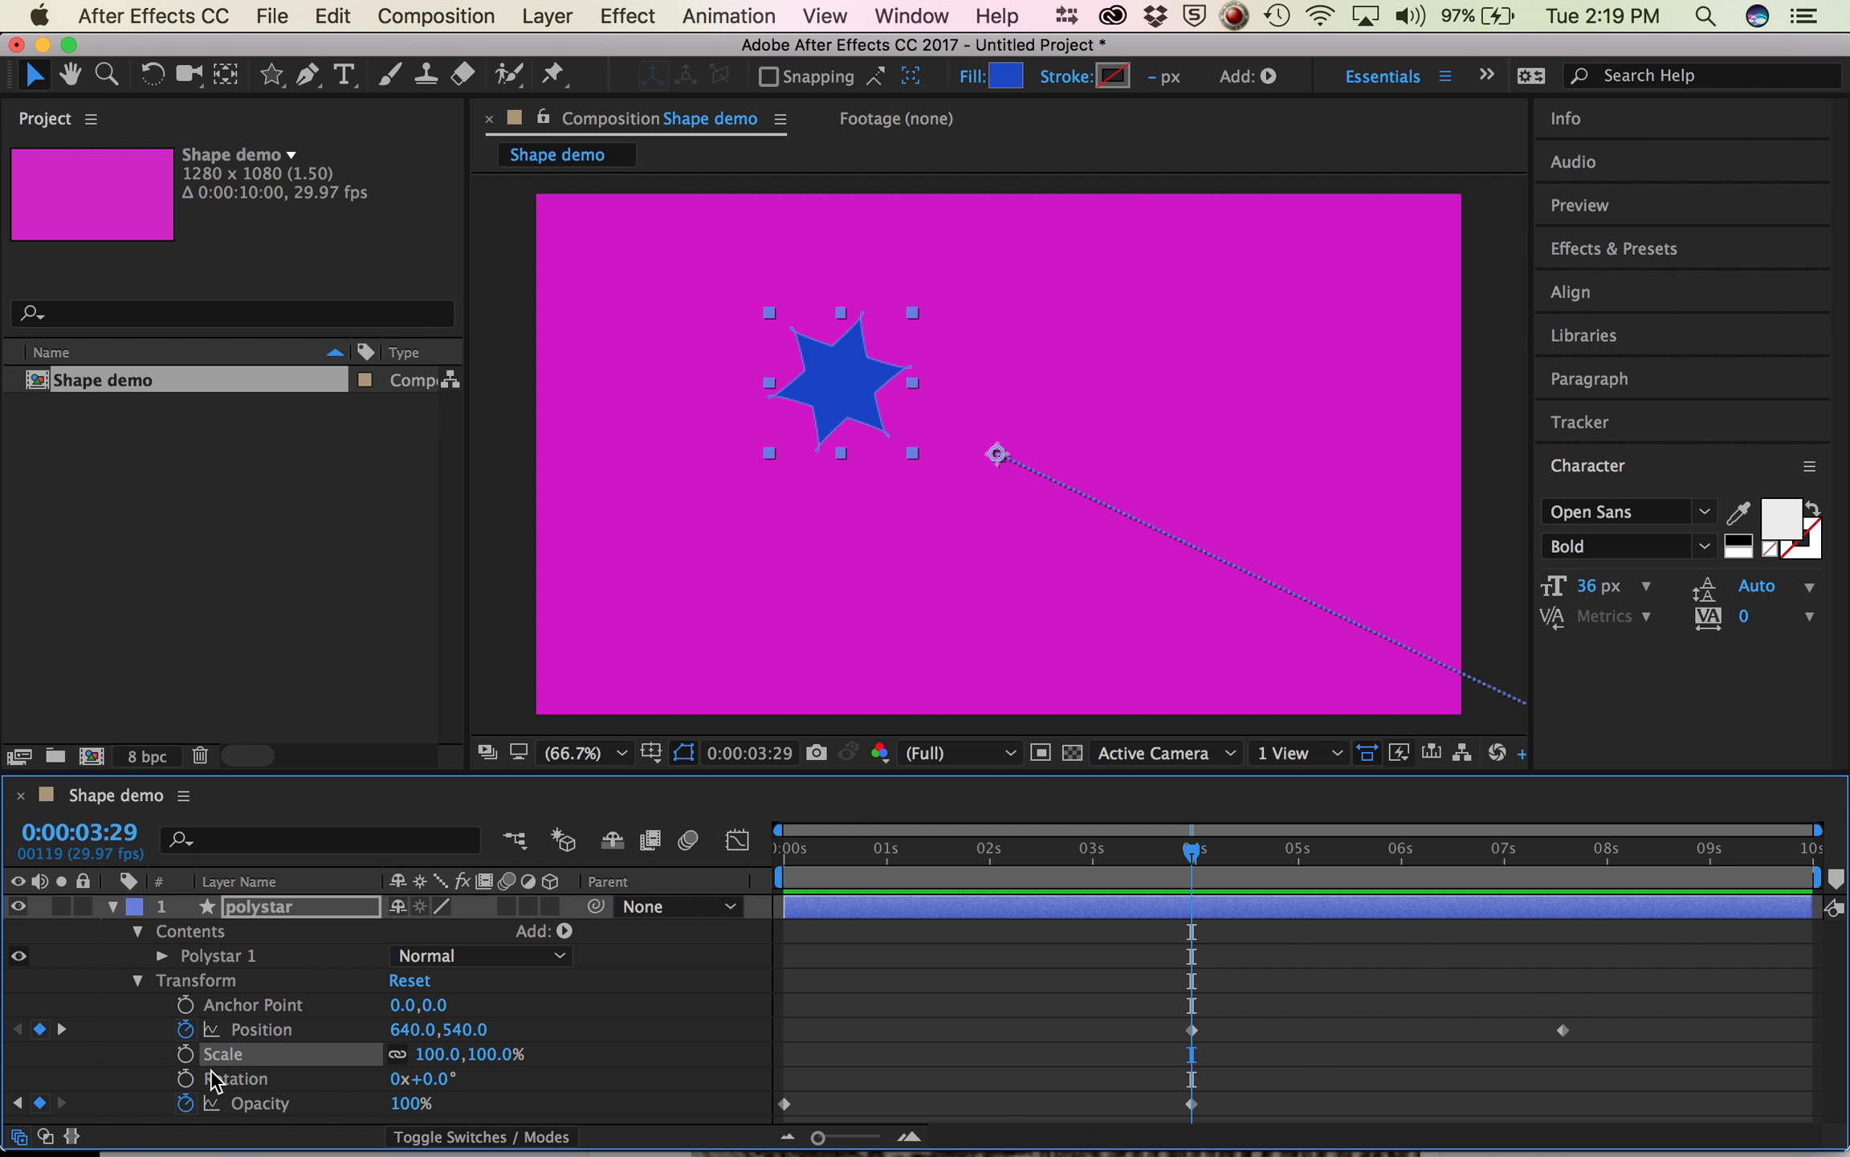
pyautogui.click(185, 1054)
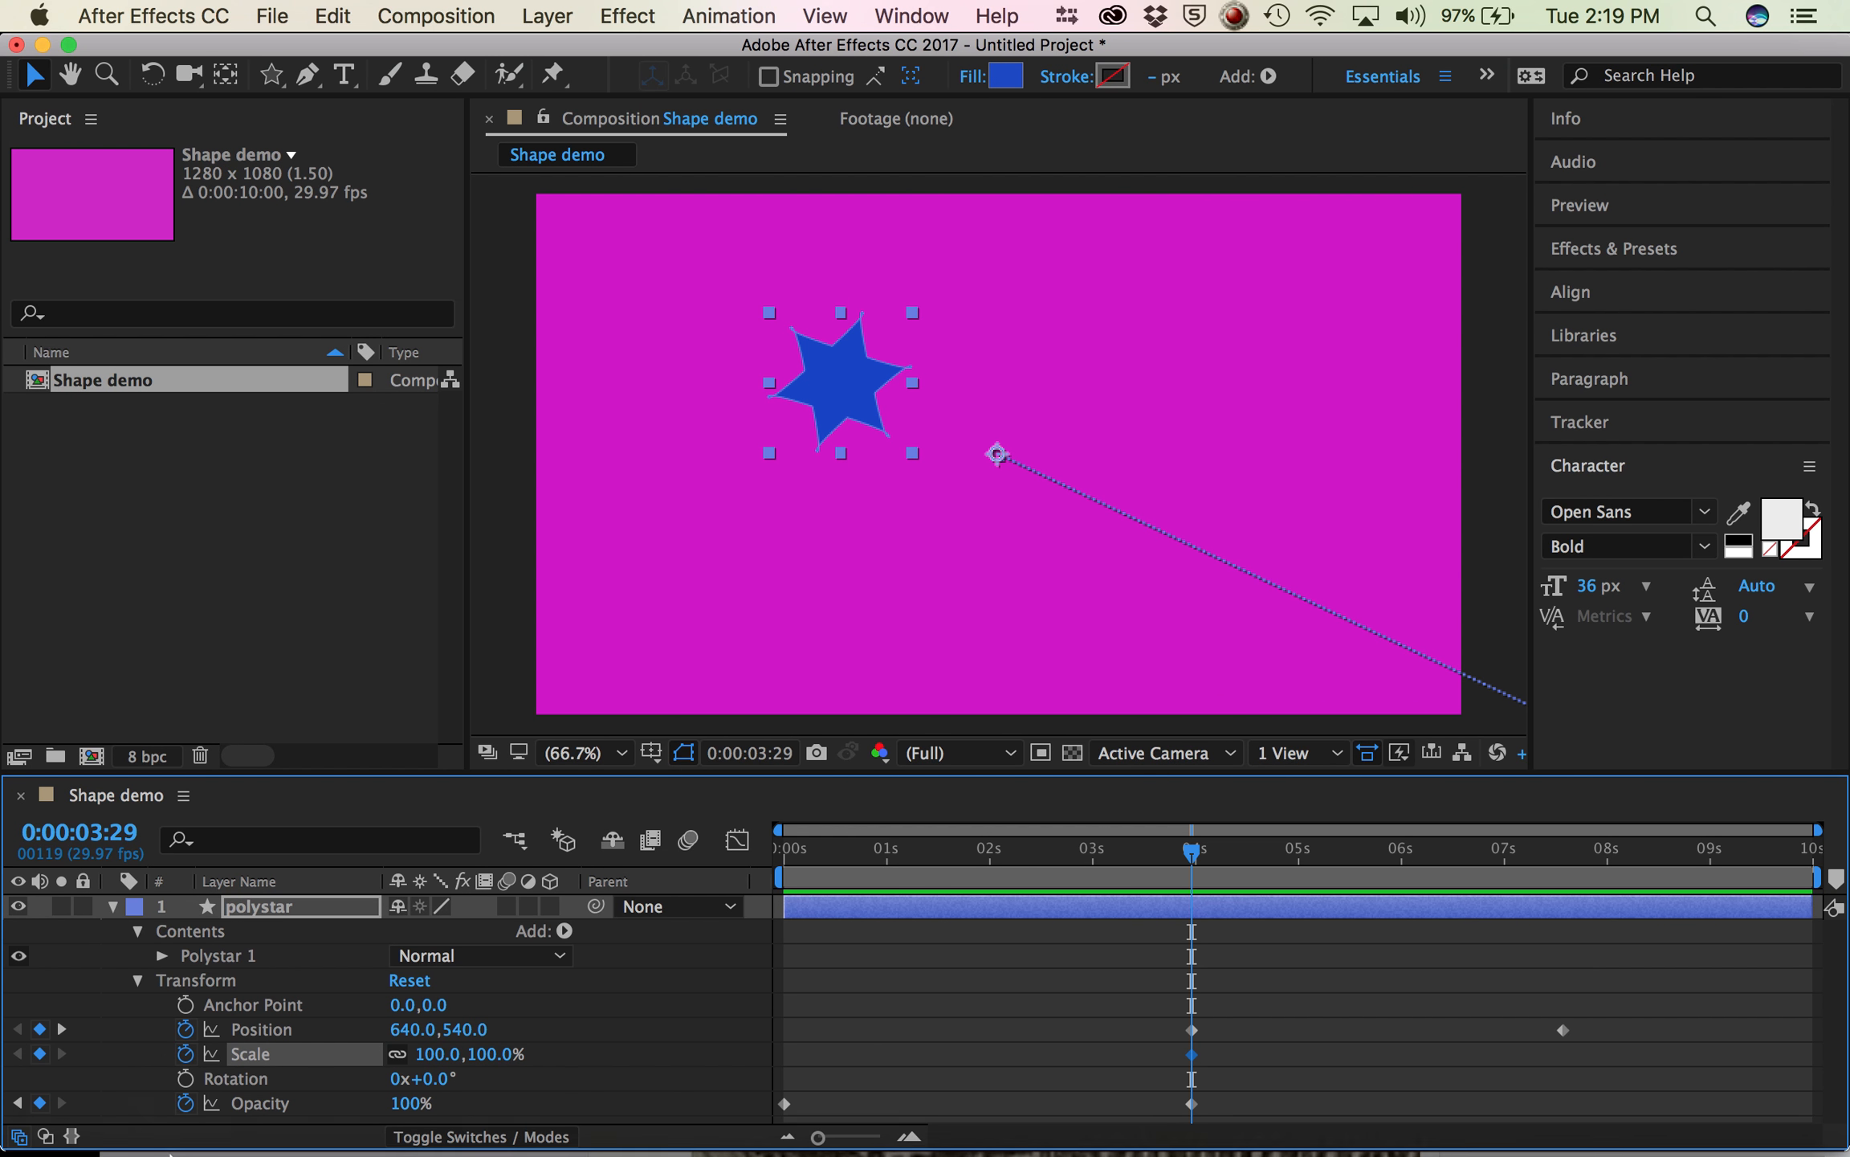
pyautogui.click(63, 1030)
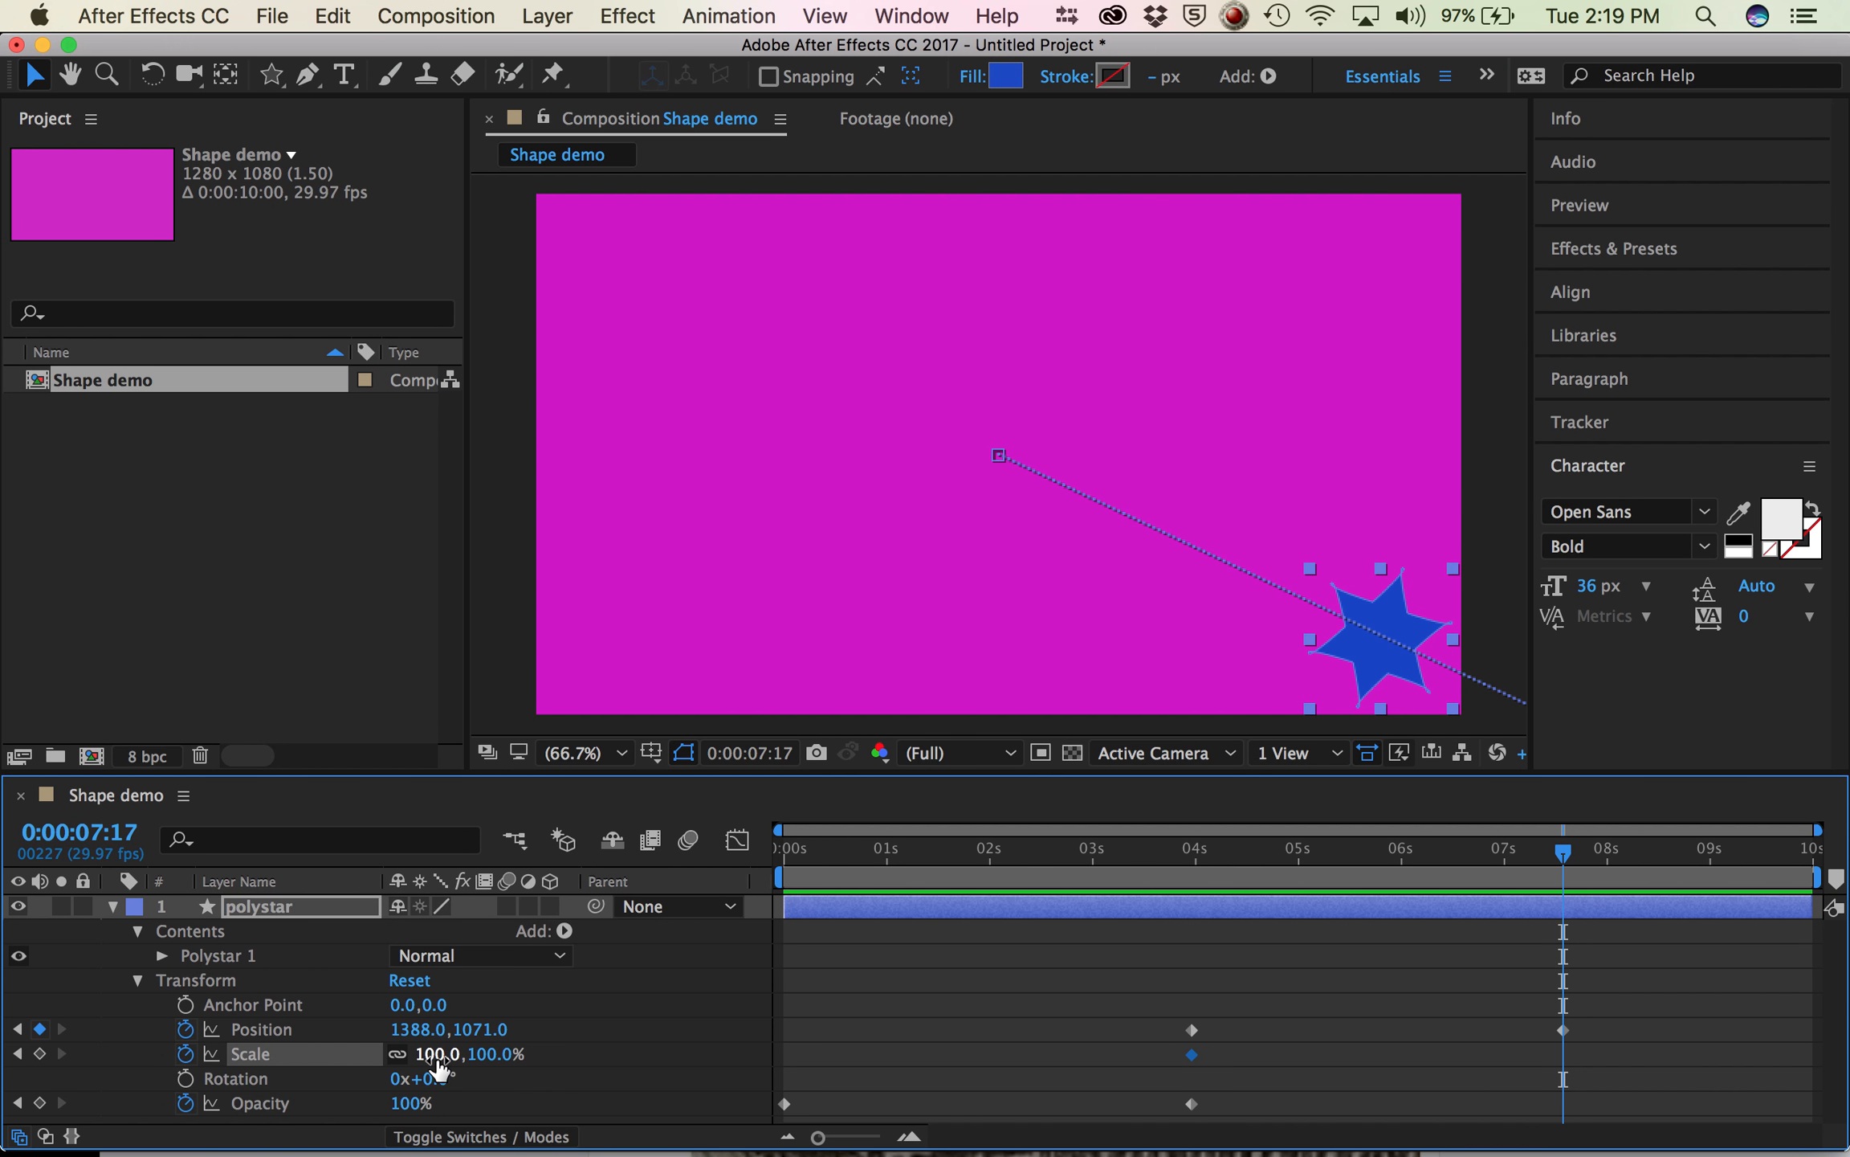
pyautogui.moveTo(476, 1068); pyautogui.dragTo(624, 1090)
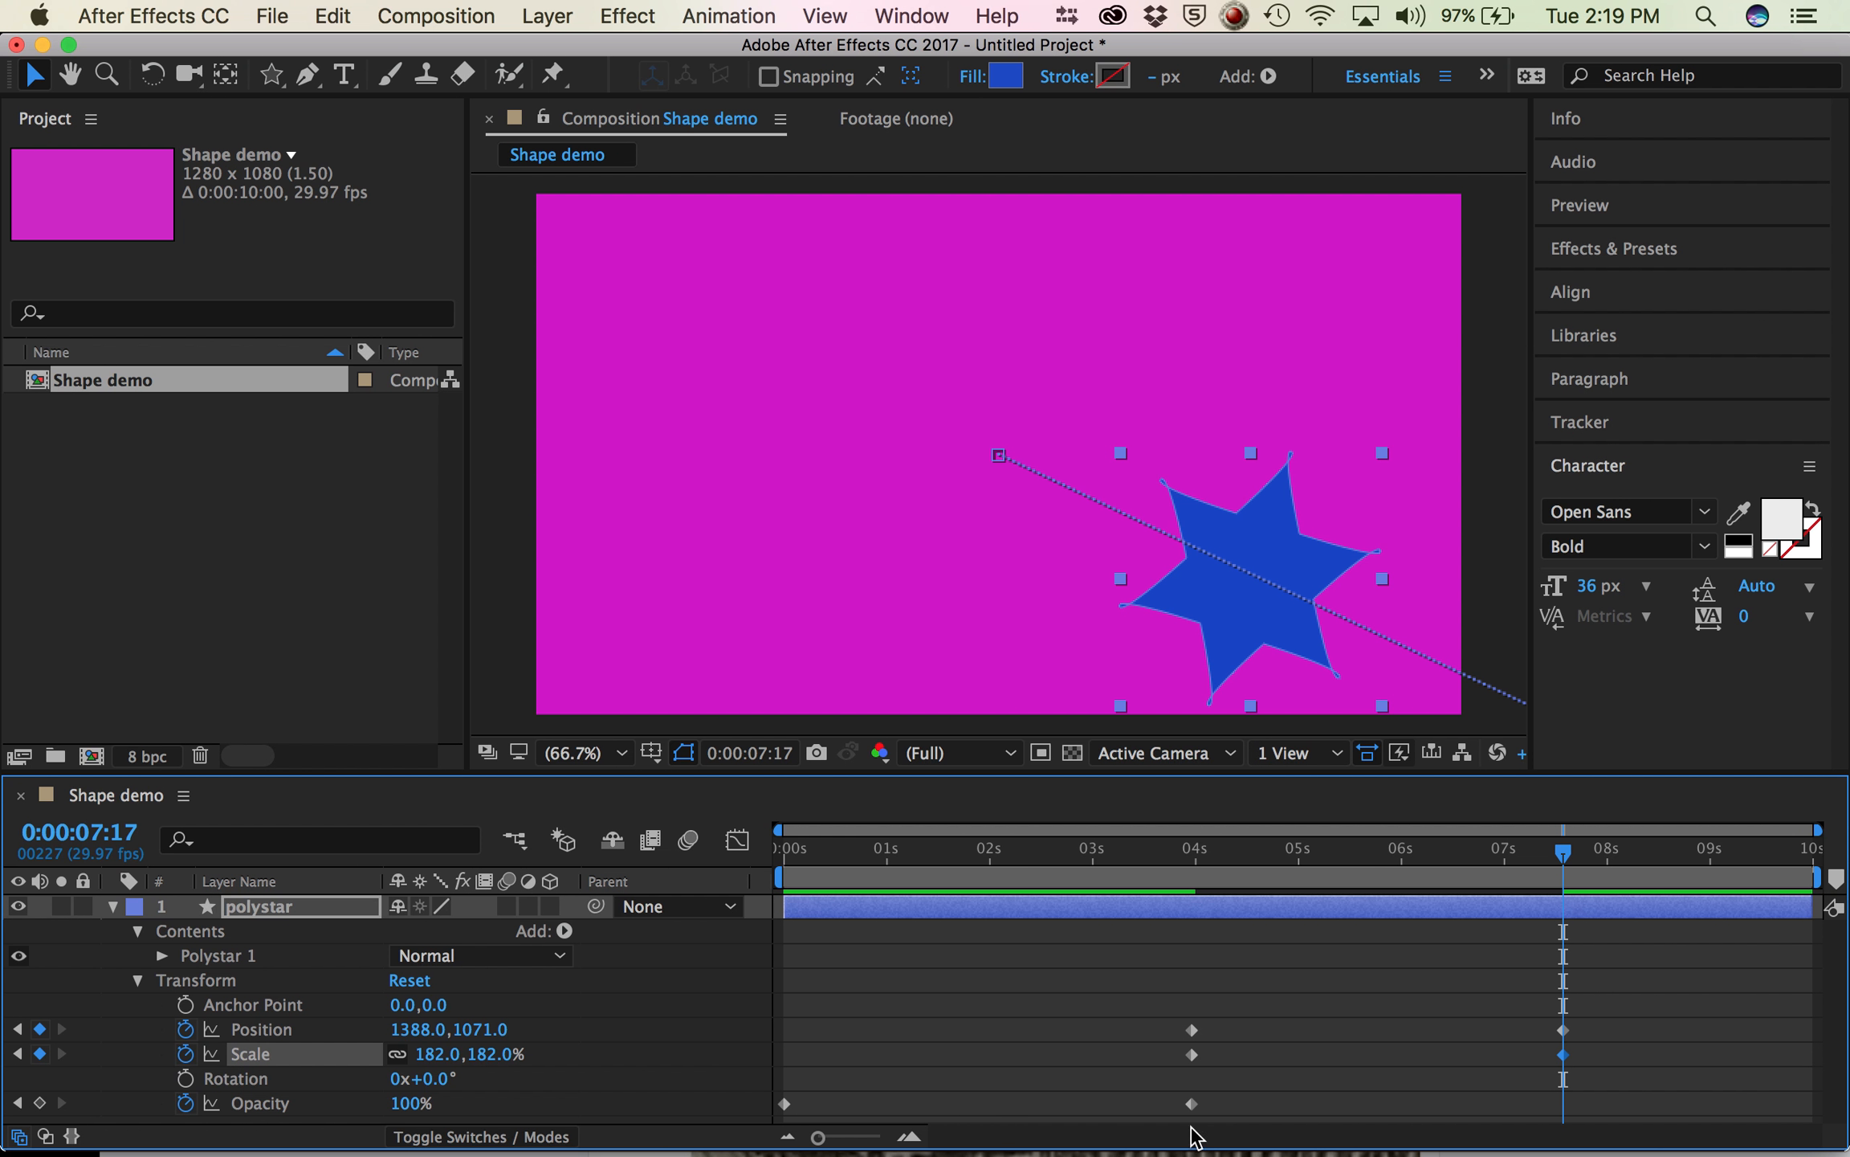
# - Preview the star's fade, movement and growth from 0:00:00:00 with the layer deselected
pyautogui.moveTo(1563, 850); pyautogui.dragTo(652, 843)
pyautogui.press('space')
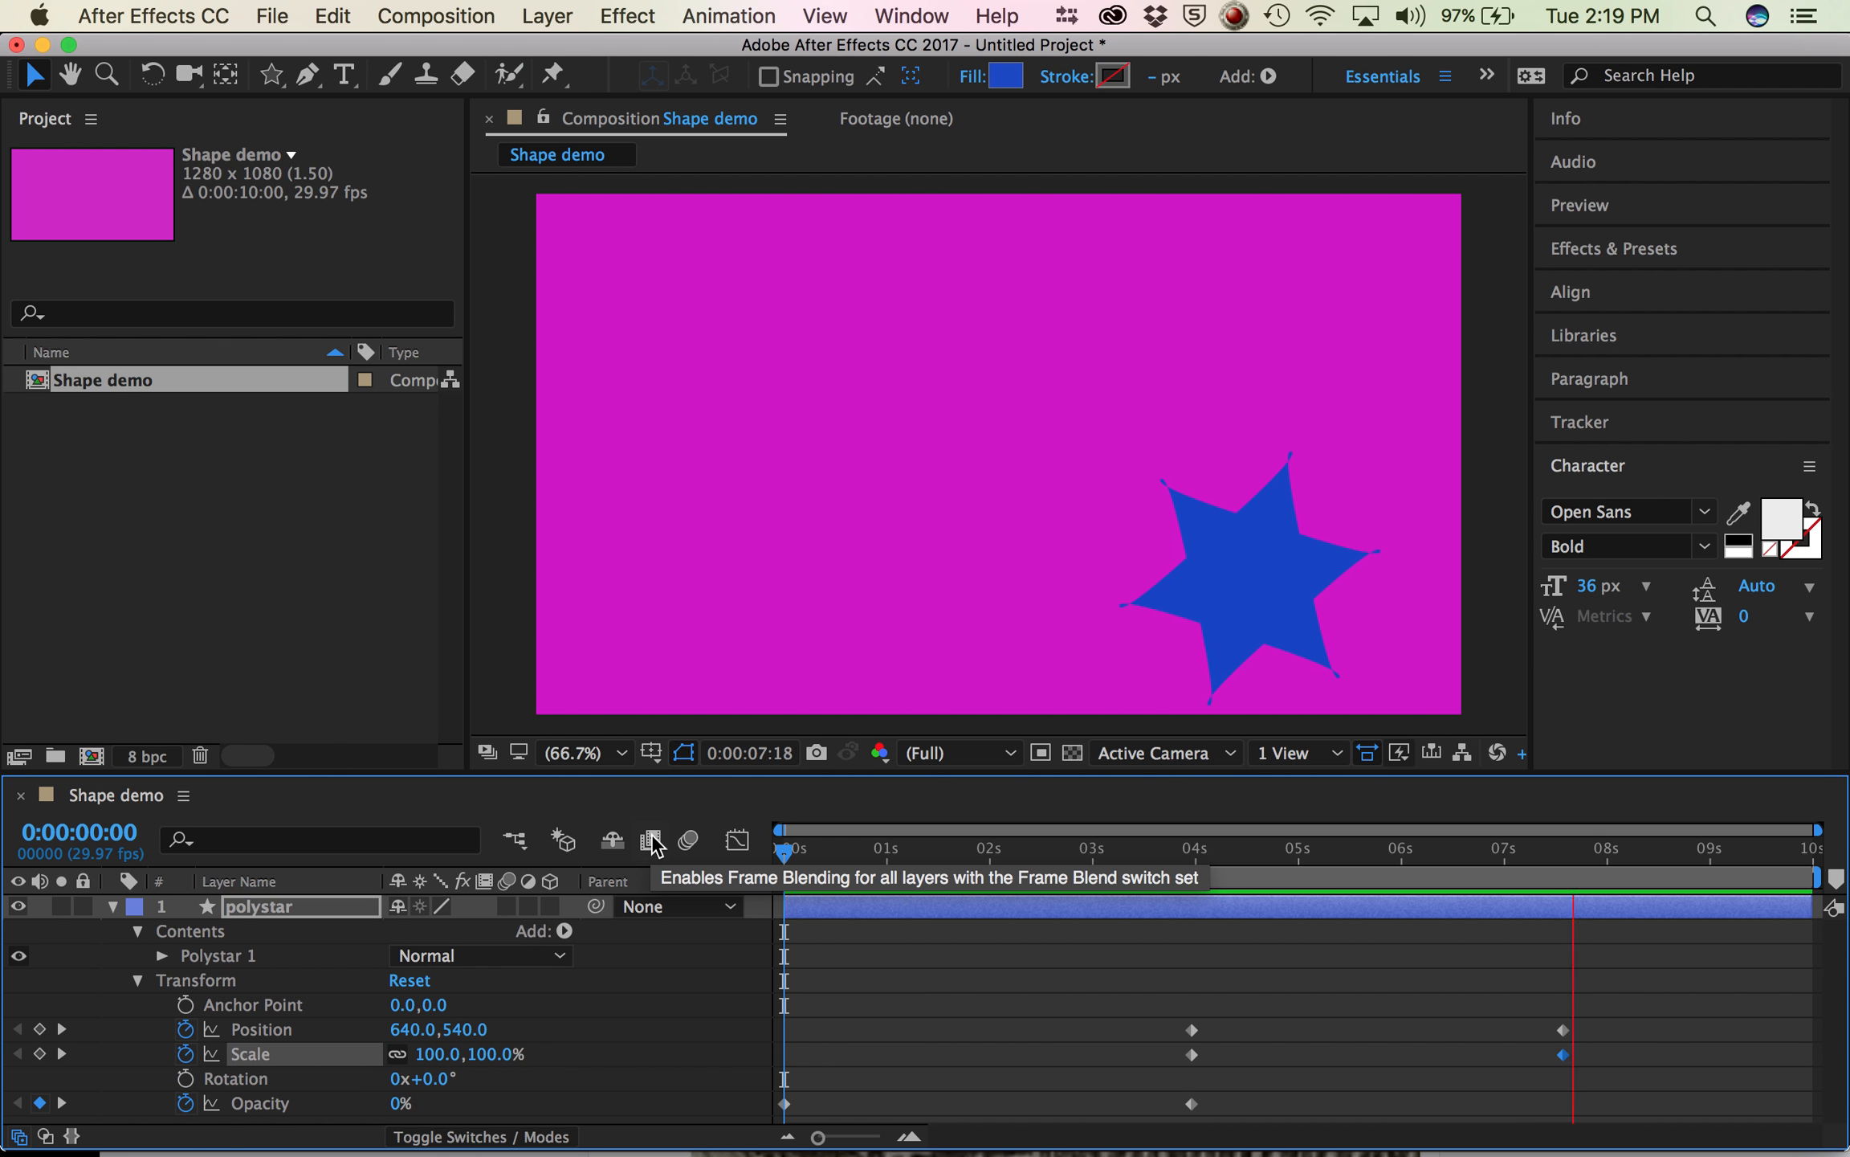
pyautogui.click(1269, 994)
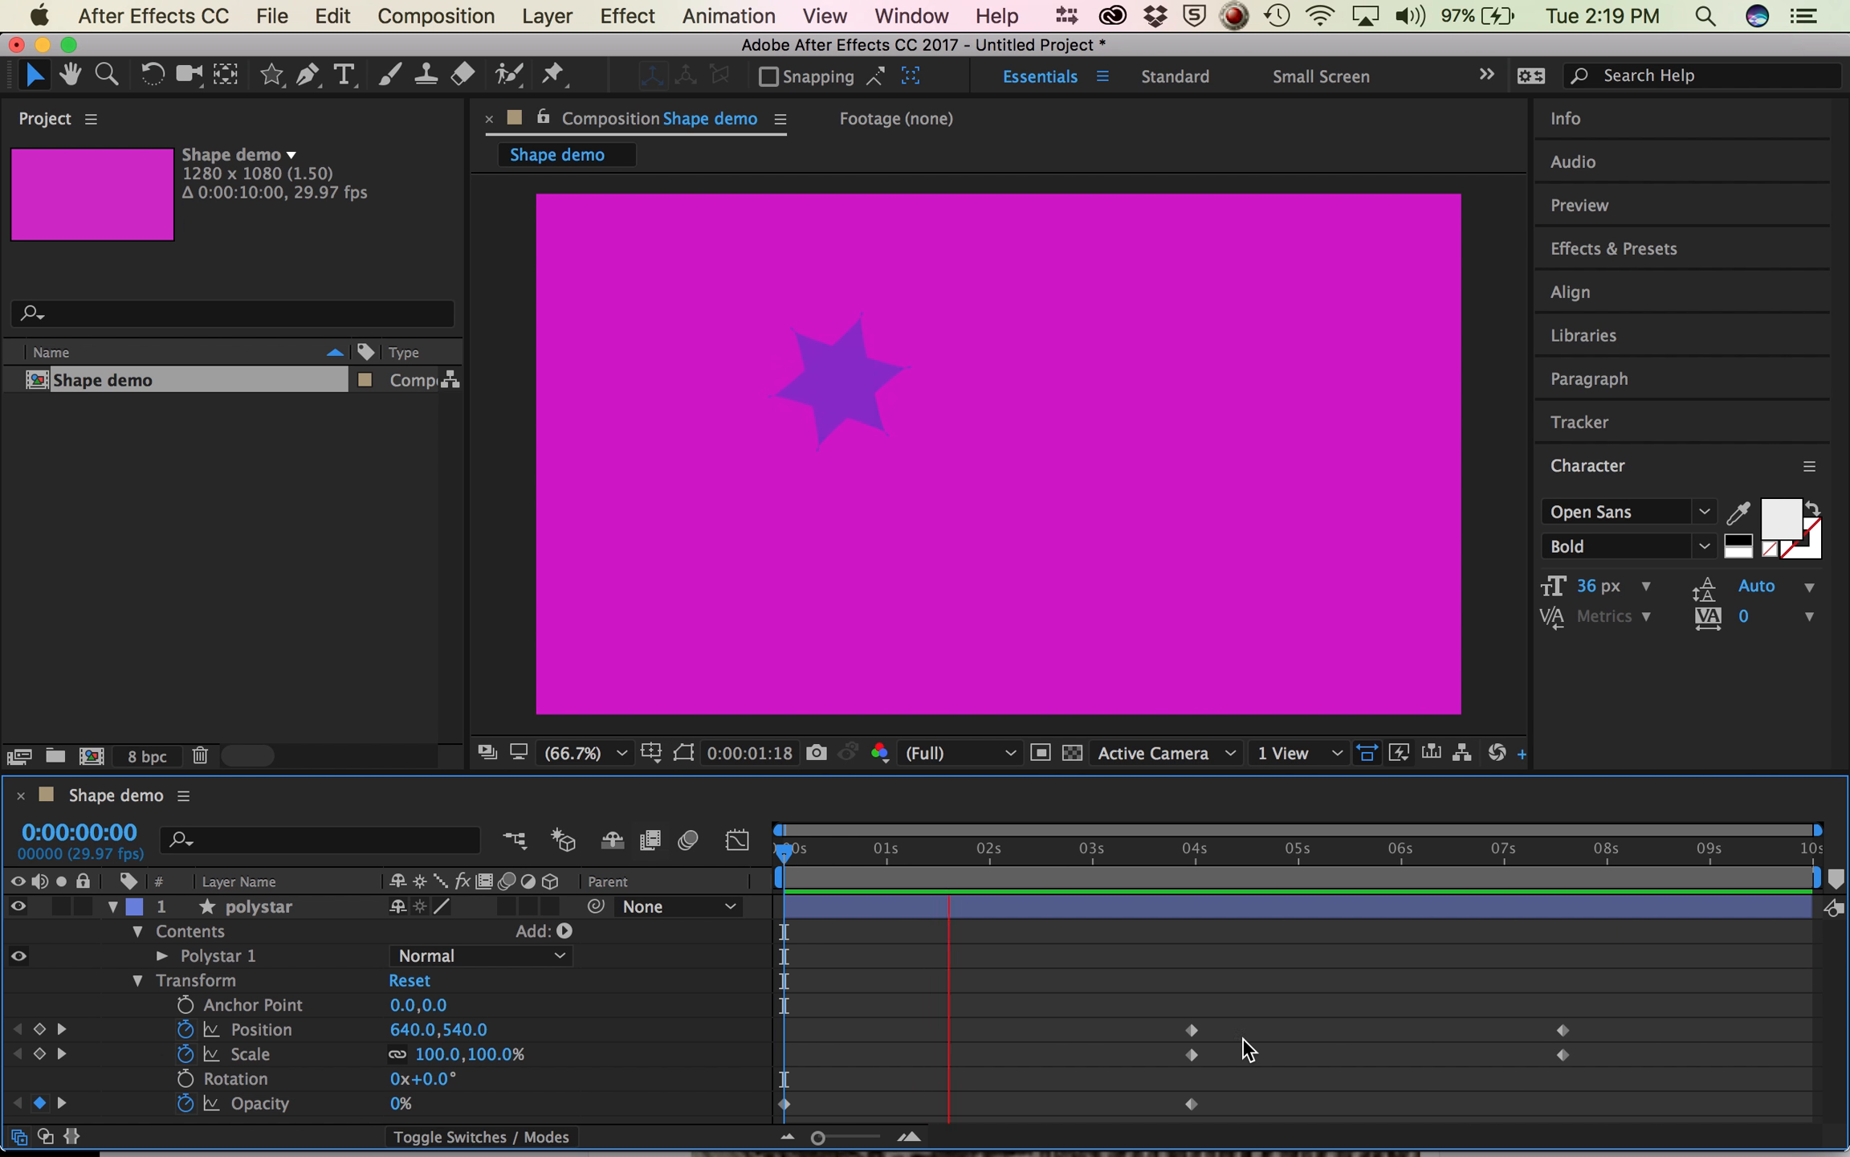
pyautogui.click(974, 1035)
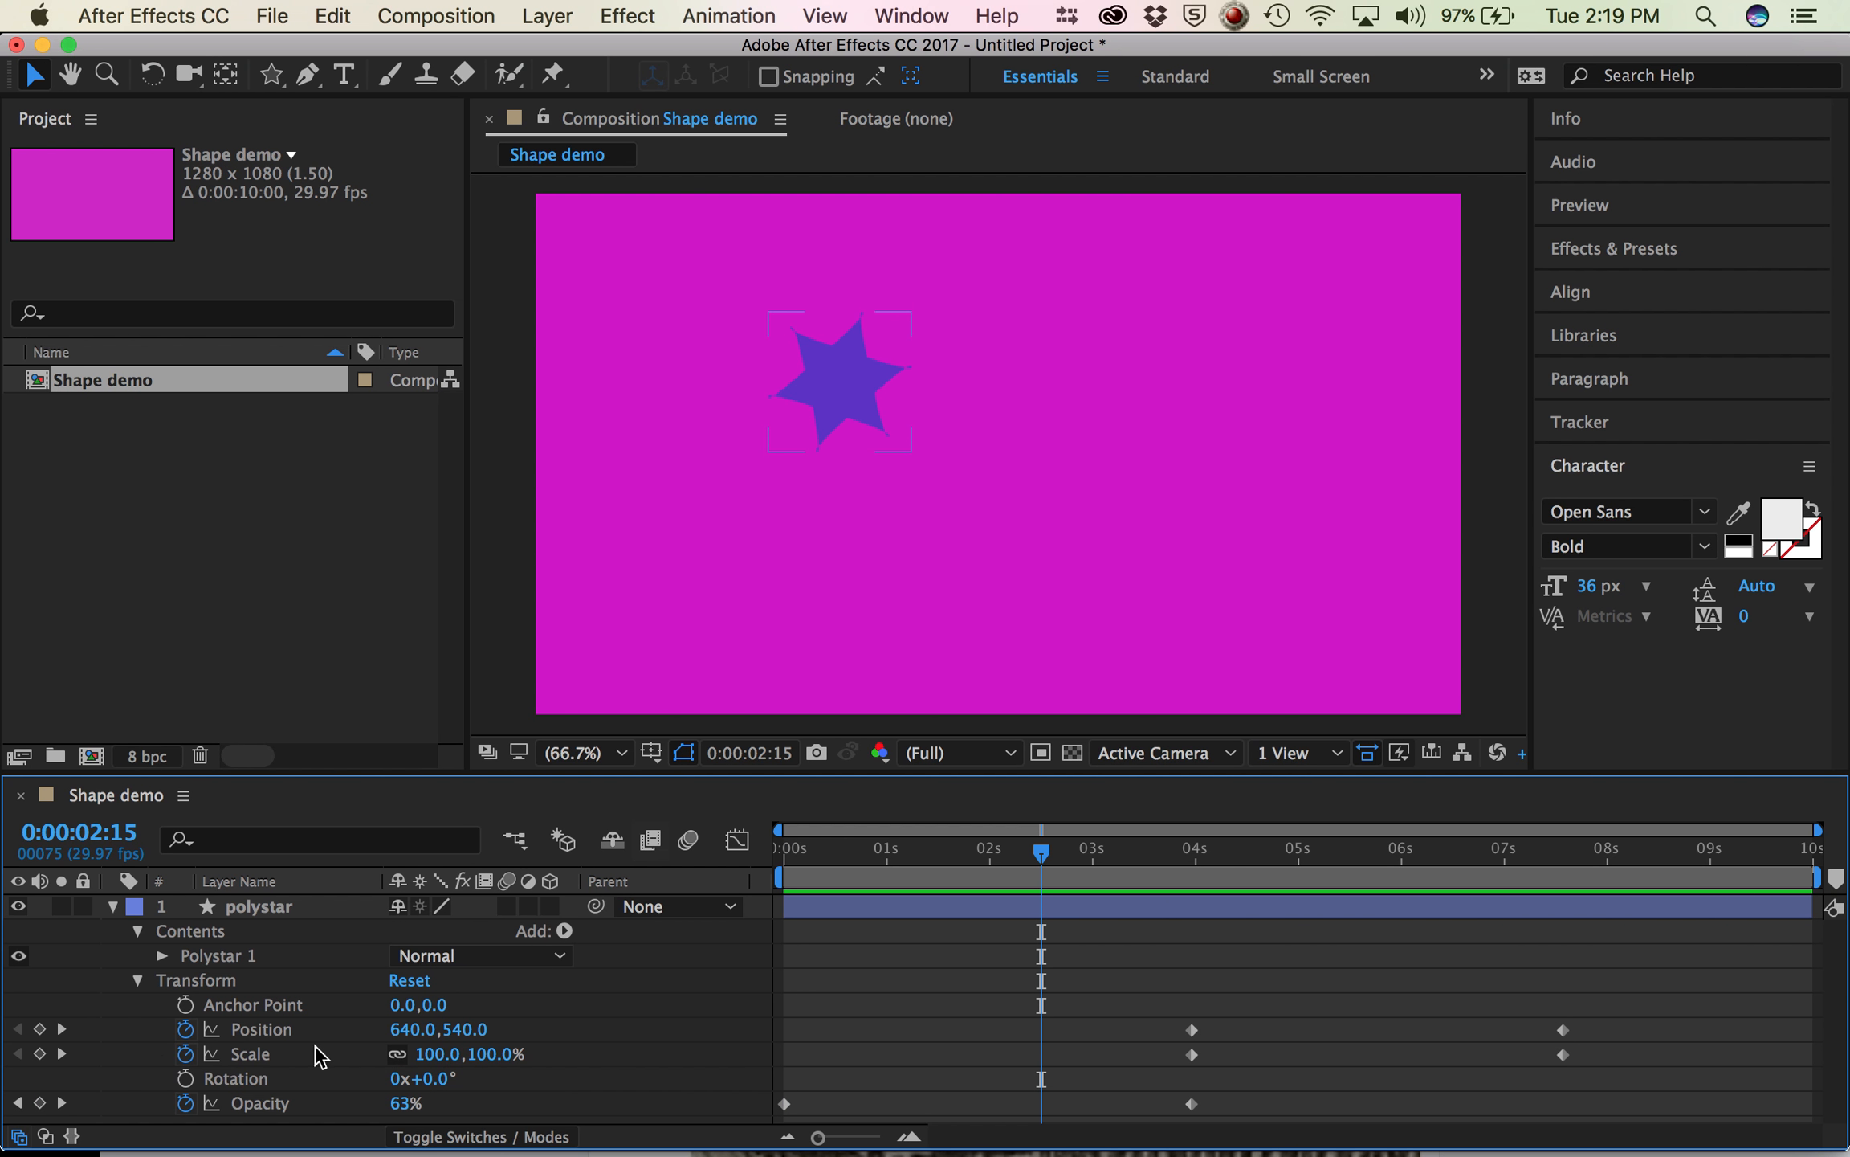
# - Move the star further off the composition's lower-right corner to 1638.0, 1230.0 at the 0:00:07:17 position keyframe
pyautogui.click(62, 1030)
pyautogui.click(62, 1034)
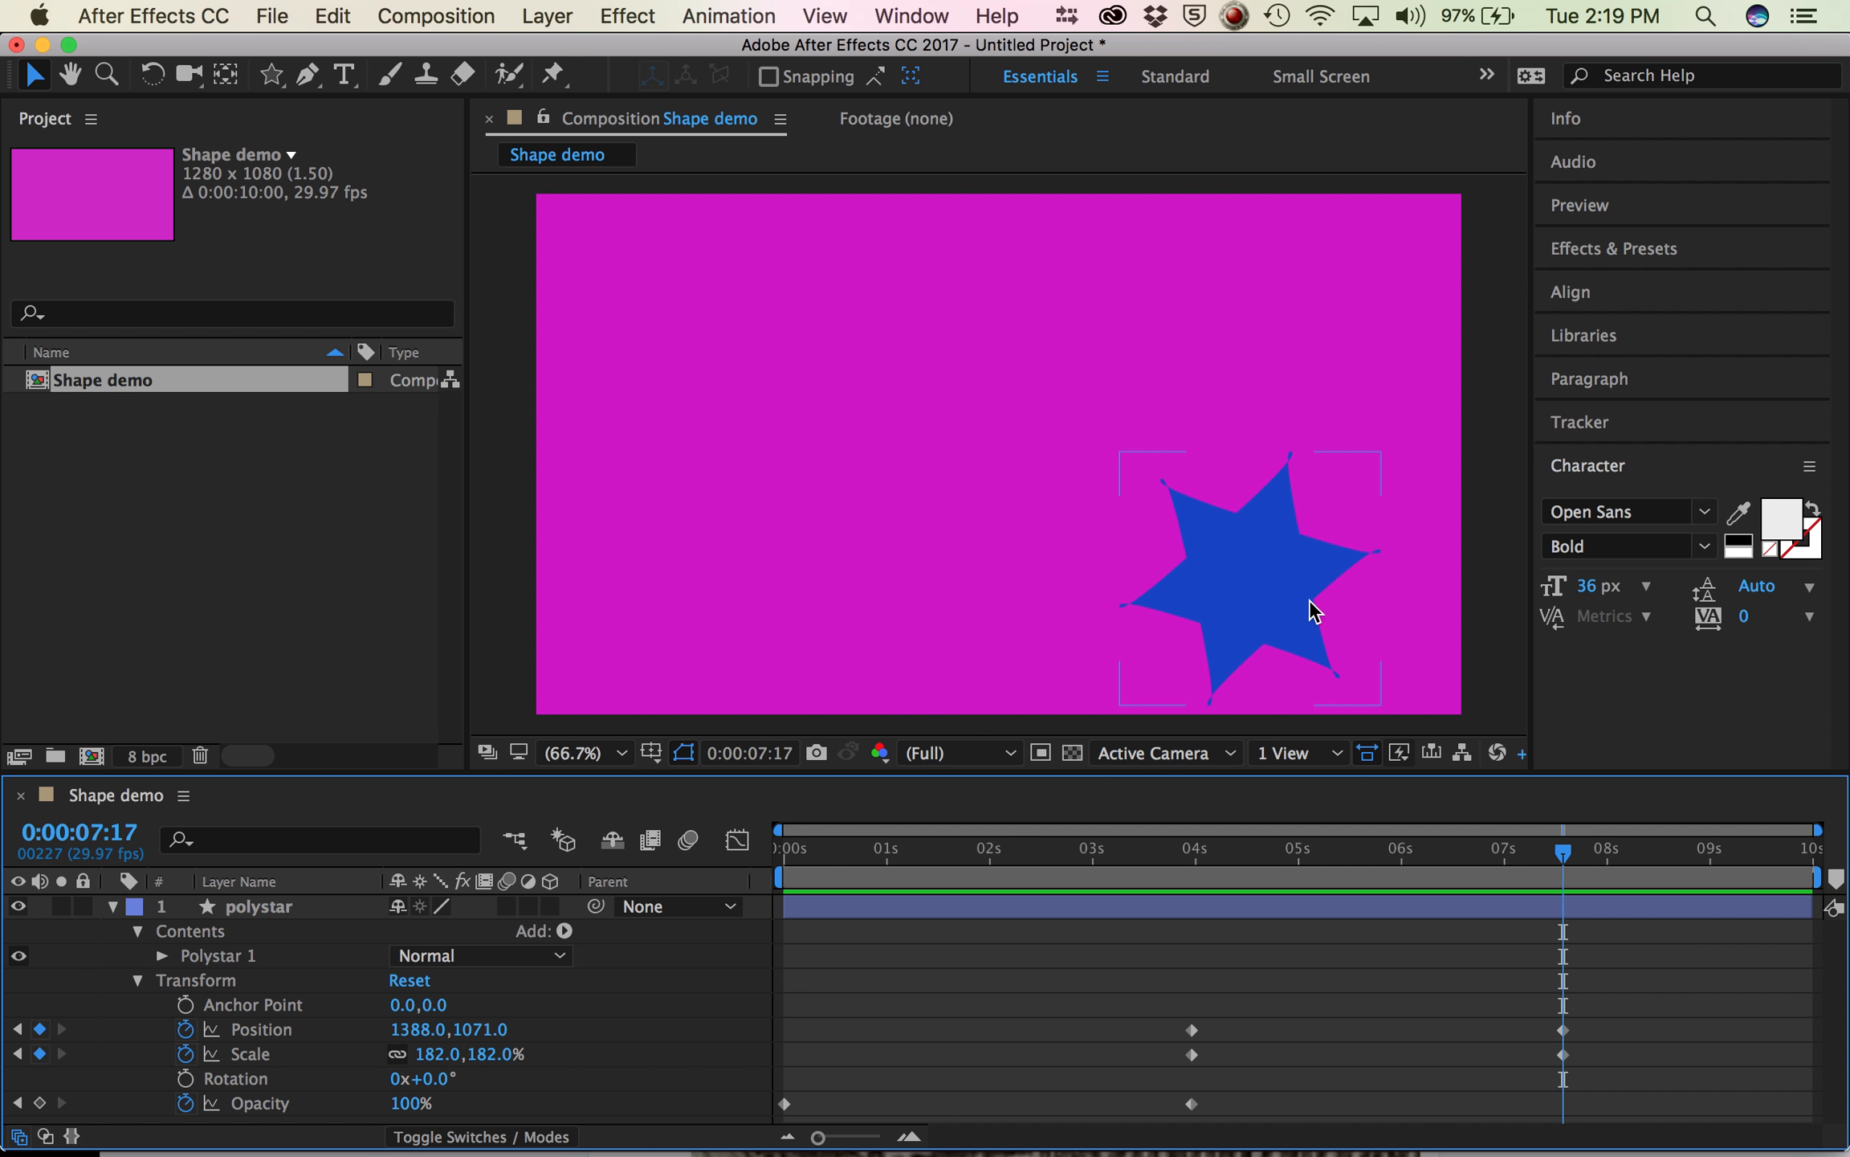
pyautogui.click(1275, 578)
pyautogui.moveTo(1275, 578); pyautogui.dragTo(1458, 661)
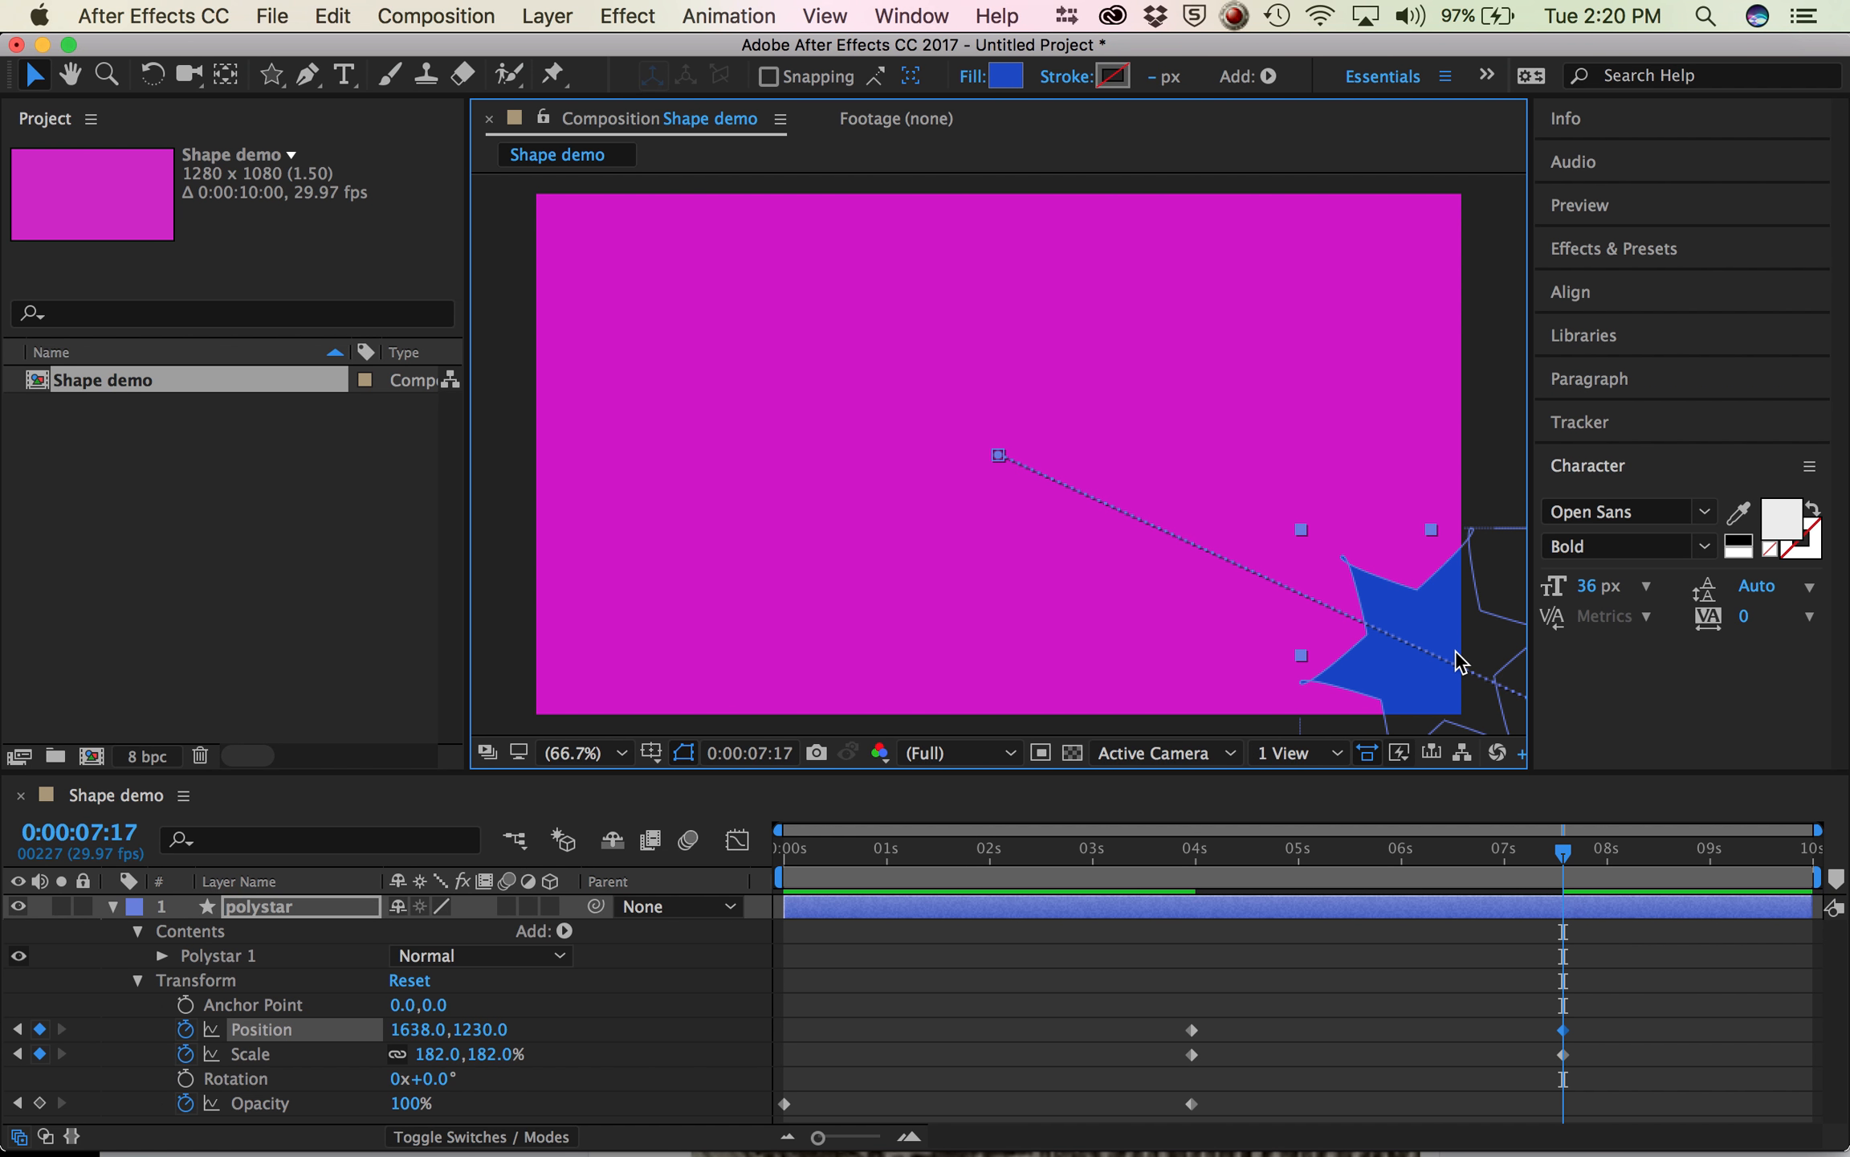
# - Preview the star's revised exit from the frame, starting at 0:00:01:13
pyautogui.click(1538, 858)
pyautogui.moveTo(1539, 858); pyautogui.dragTo(931, 803)
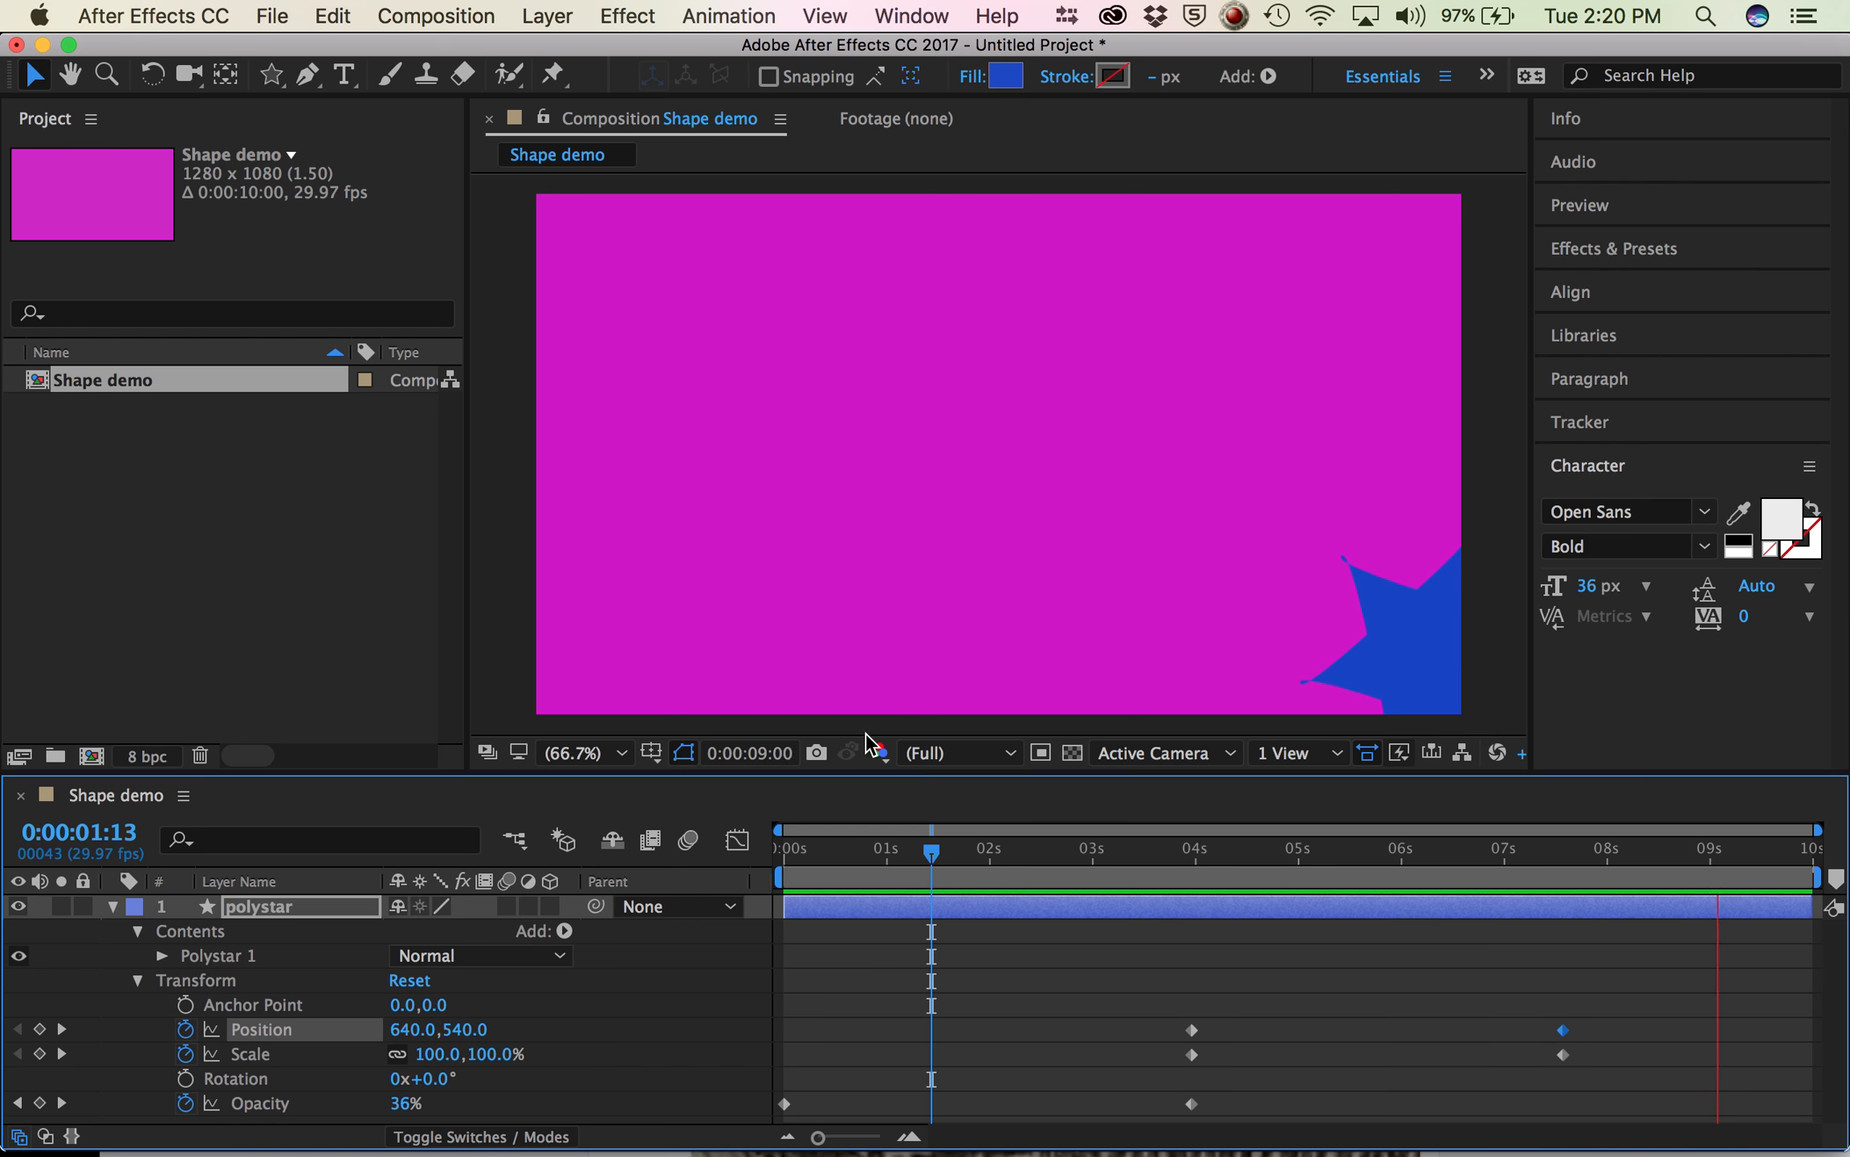
pyautogui.click(1023, 1005)
# - Shift the star's first position keyframe slightly earlier than its first scale keyframe, and collapse the Transform properties
pyautogui.click(1180, 1039)
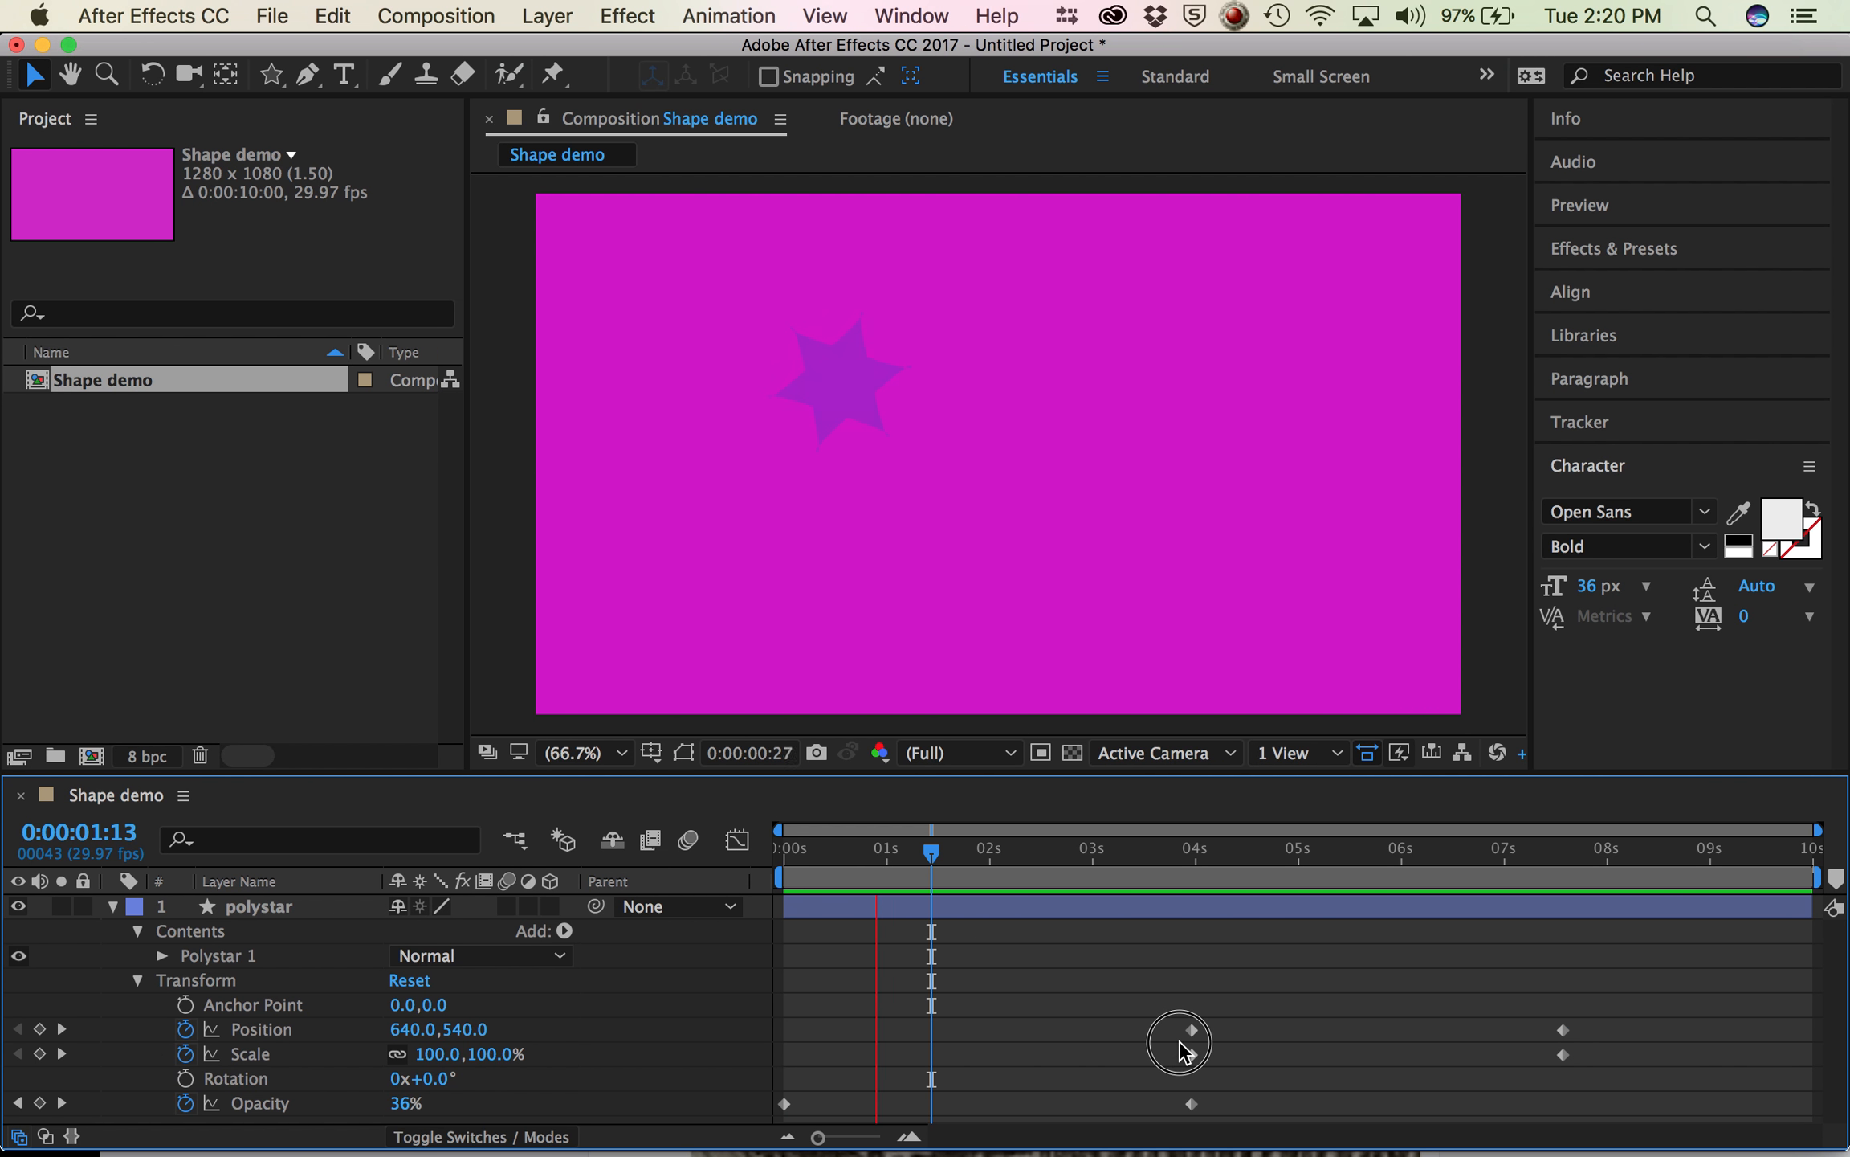
pyautogui.moveTo(1193, 1029)
pyautogui.mouseDown()
pyautogui.moveTo(1148, 1032)
pyautogui.moveTo(1255, 1036)
pyautogui.moveTo(1158, 1036)
pyautogui.mouseUp()
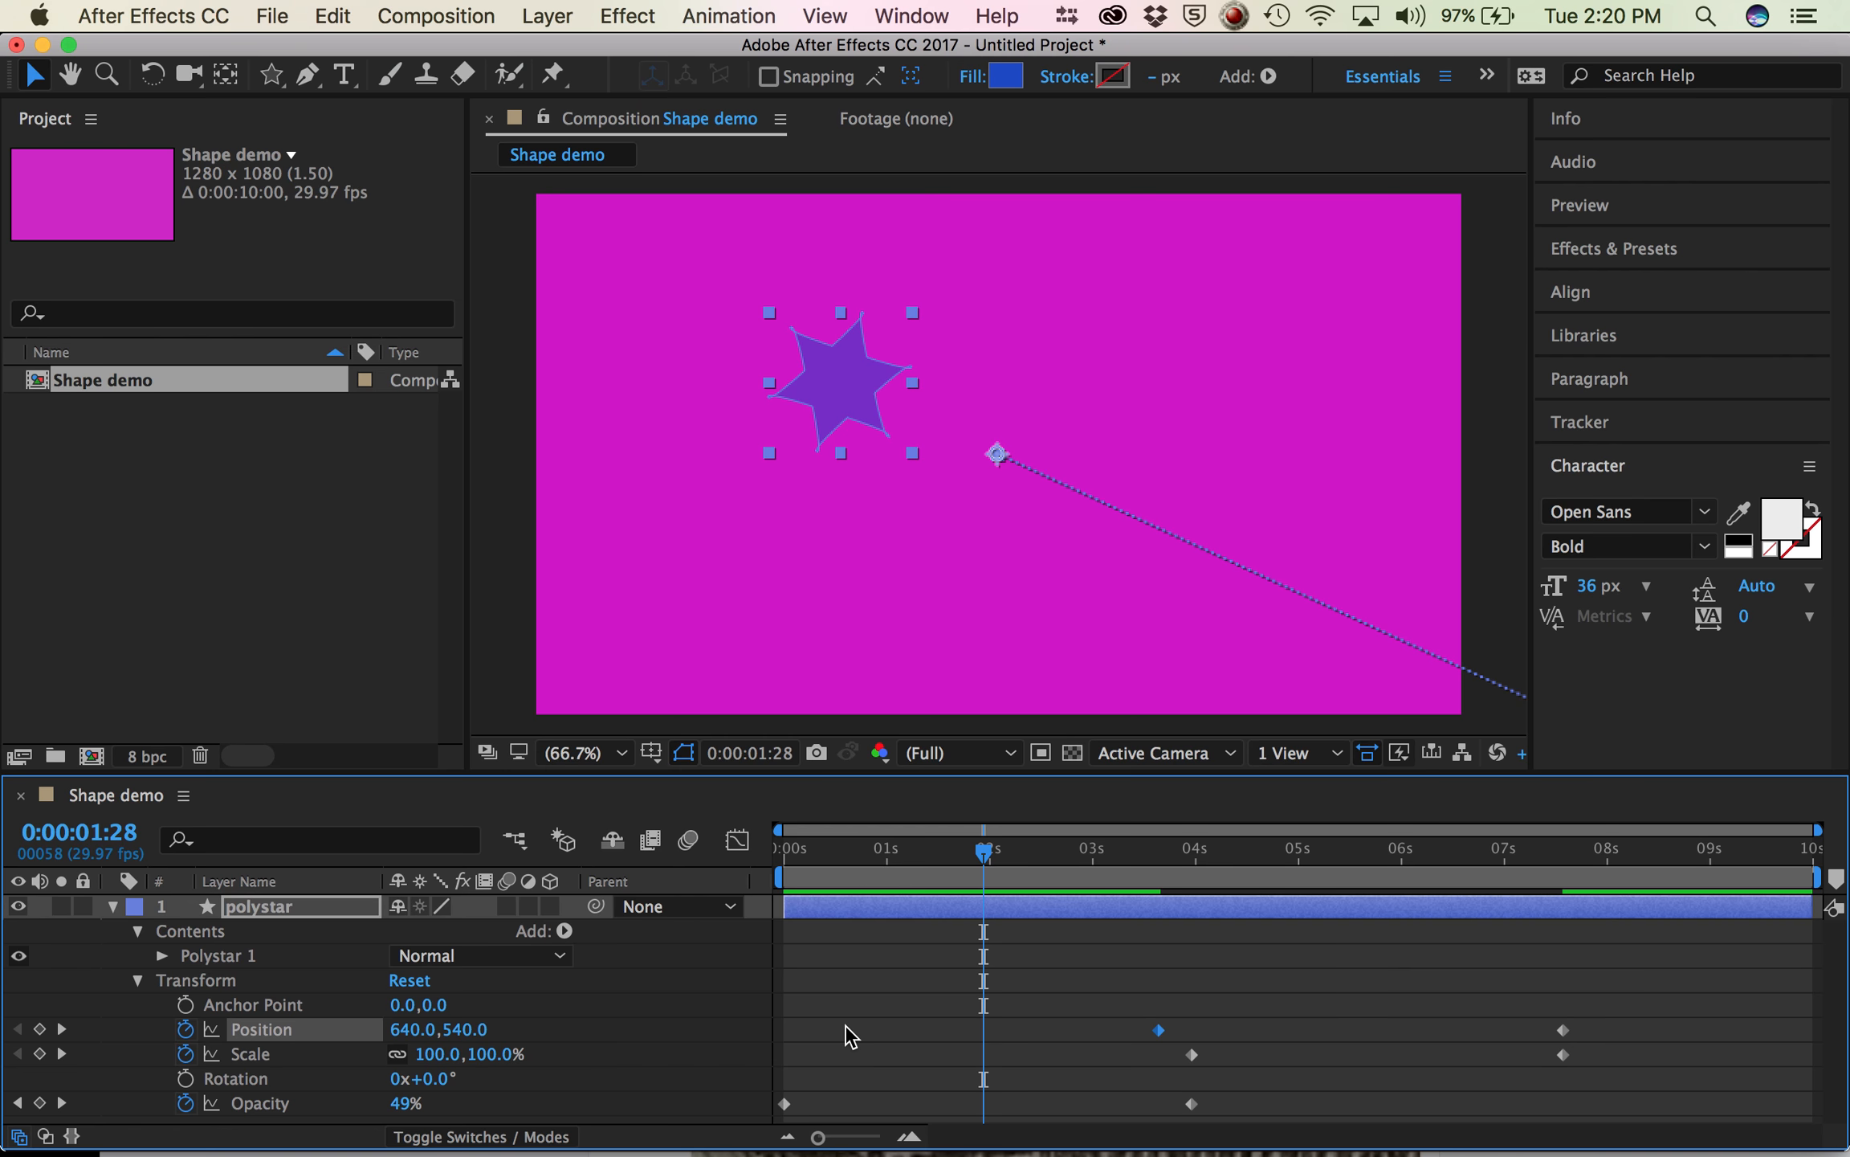
pyautogui.click(138, 982)
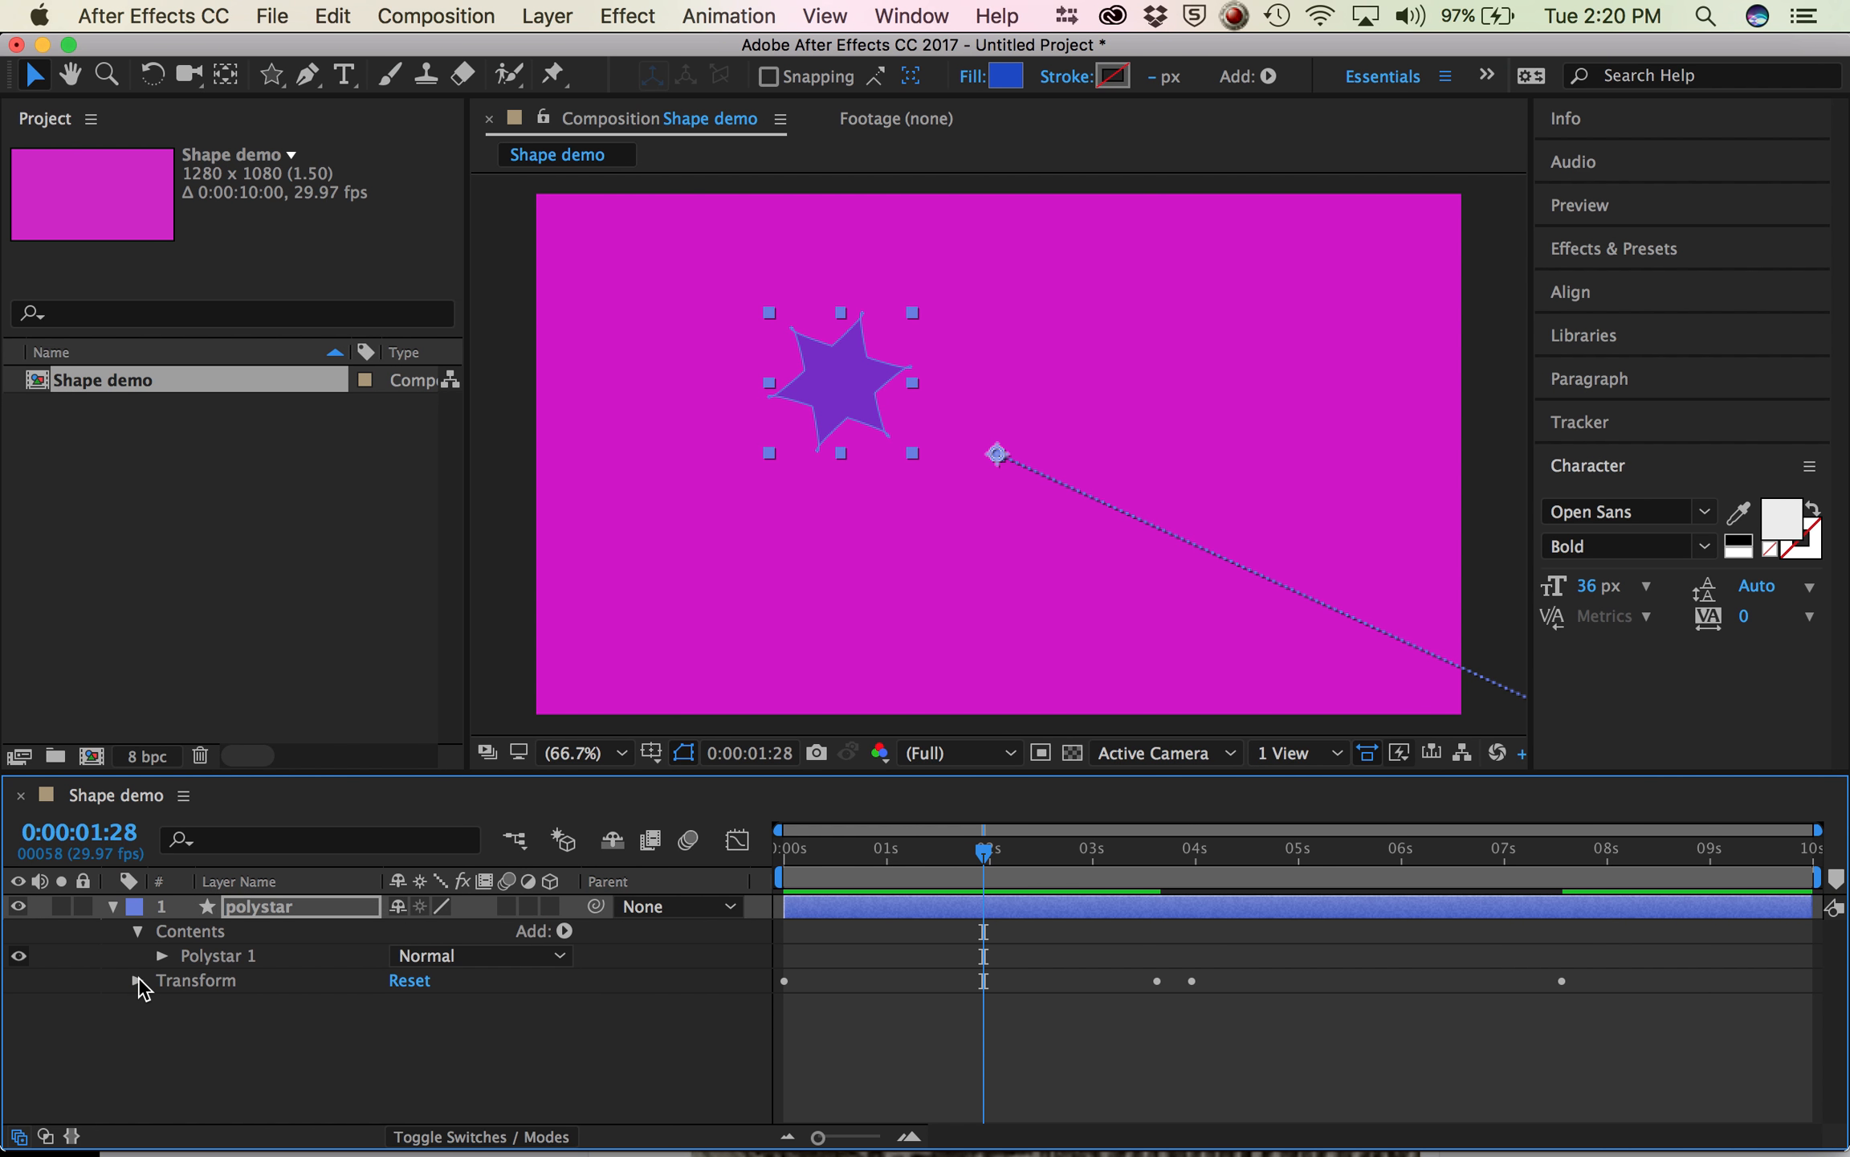
# - Add a square to the polystar layer with the Rectangle tool, drawn to the right of the star
pyautogui.click(271, 77)
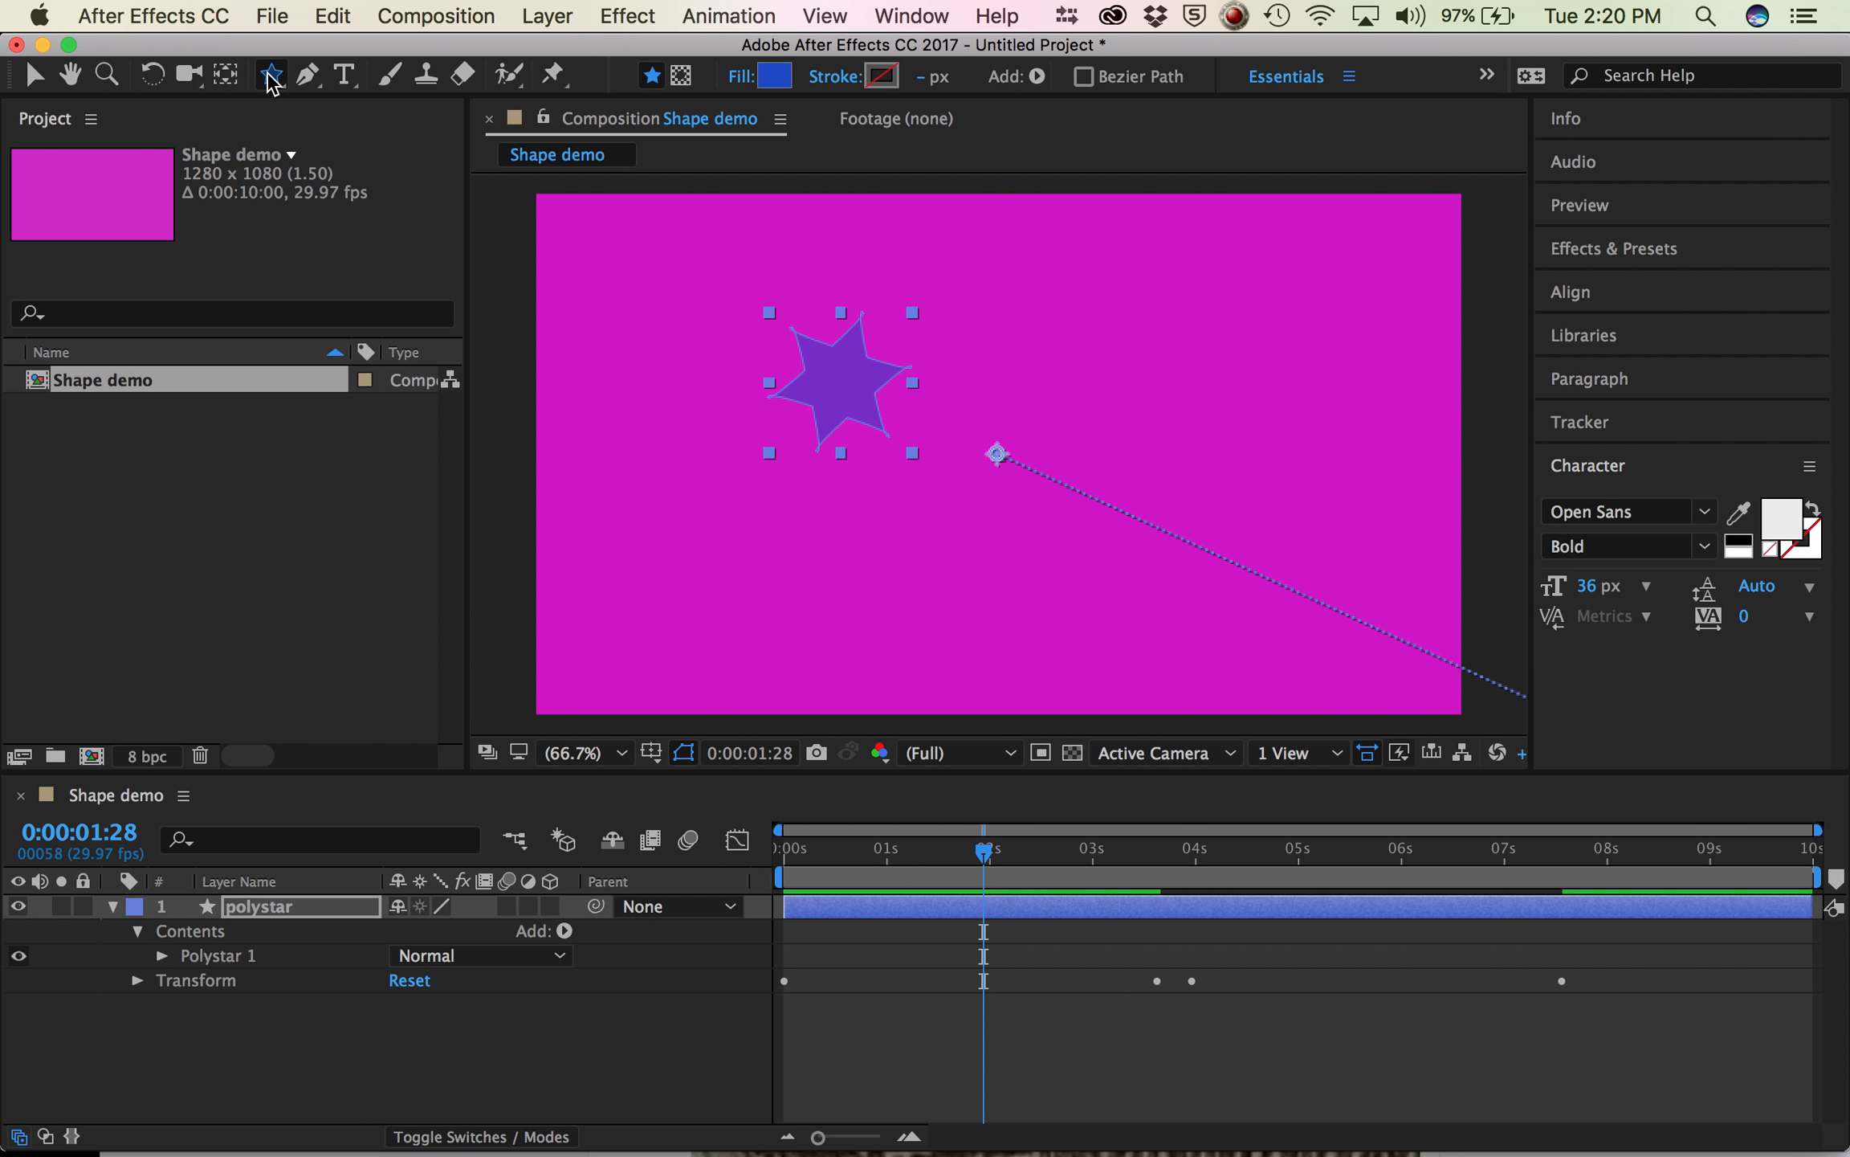
pyautogui.moveTo(272, 78); pyautogui.dragTo(344, 74)
pyautogui.moveTo(1136, 330)
pyautogui.mouseDown()
pyautogui.moveTo(1179, 384)
pyautogui.moveTo(1277, 431)
pyautogui.mouseUp()
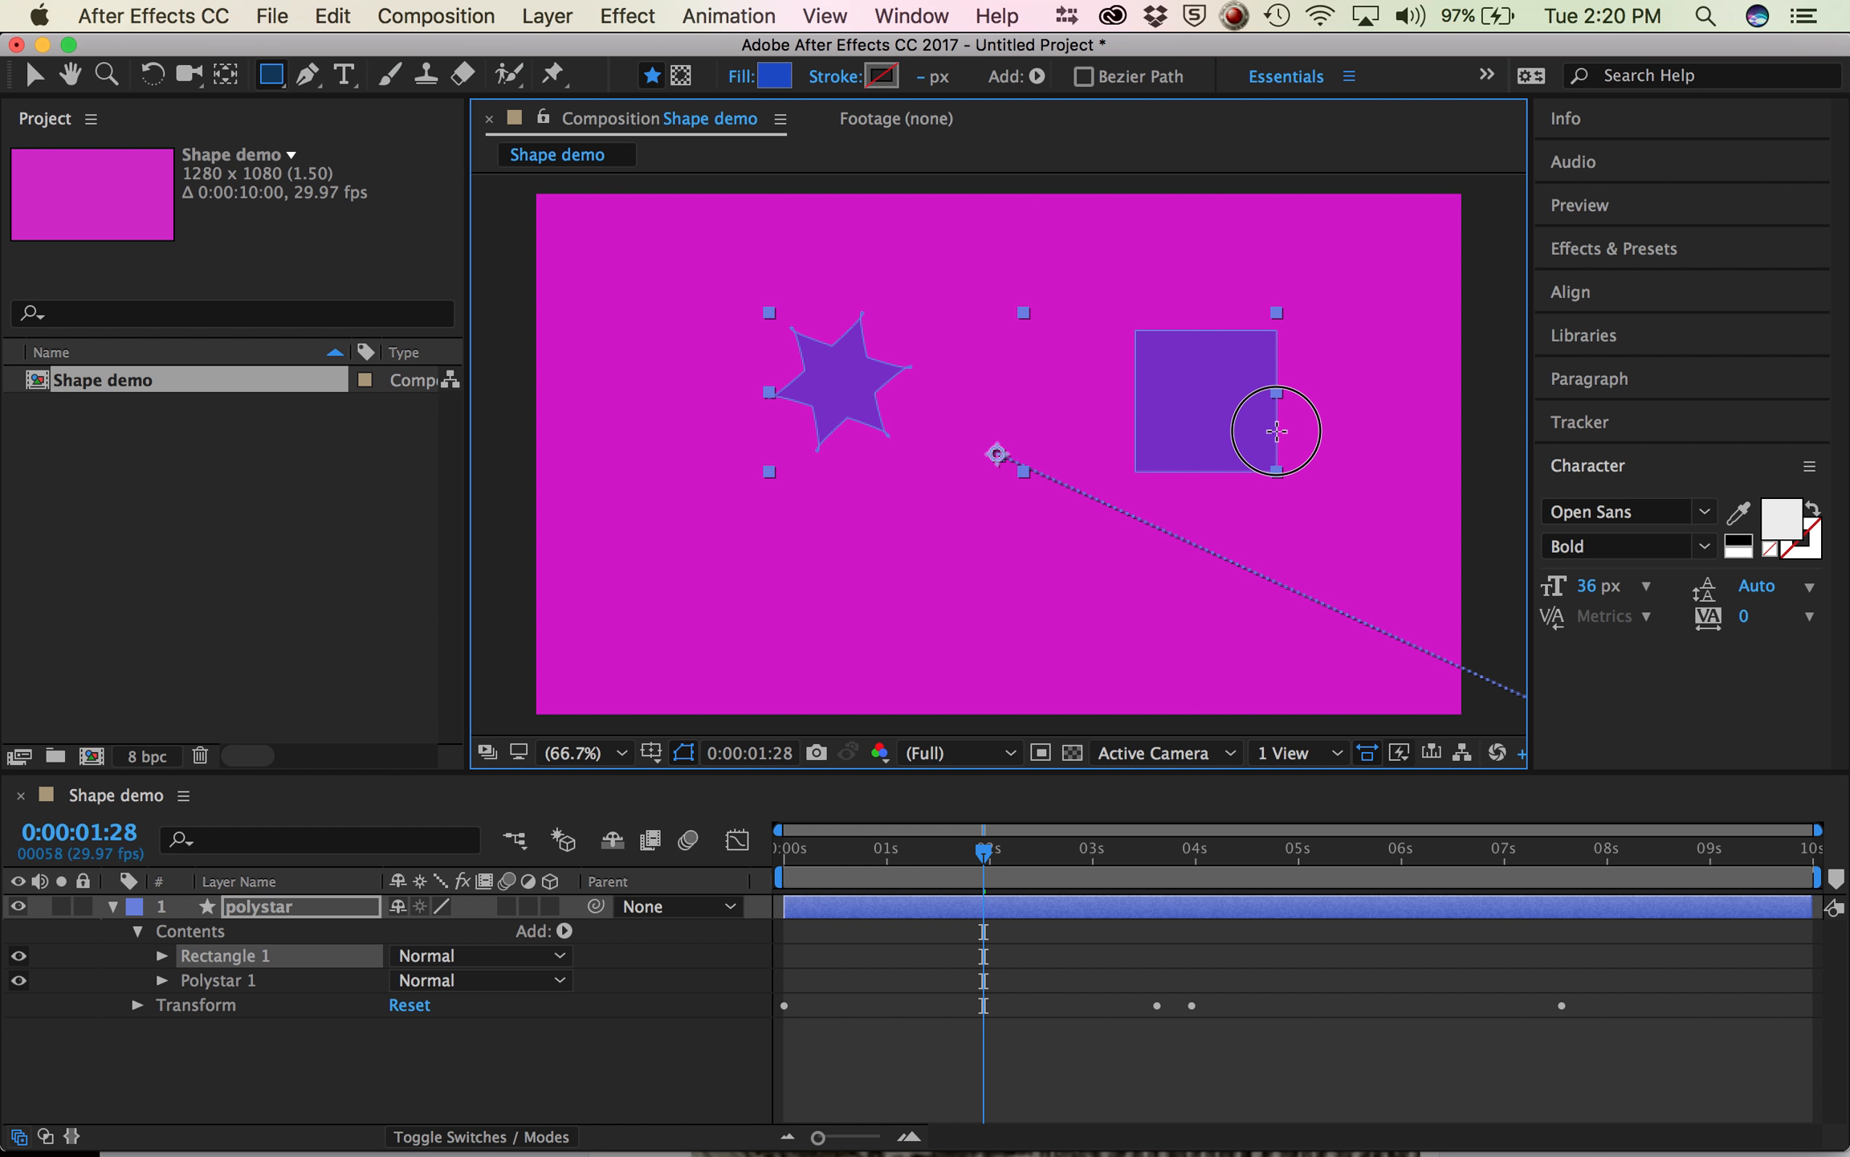
pyautogui.moveTo(1277, 431); pyautogui.dragTo(1277, 440)
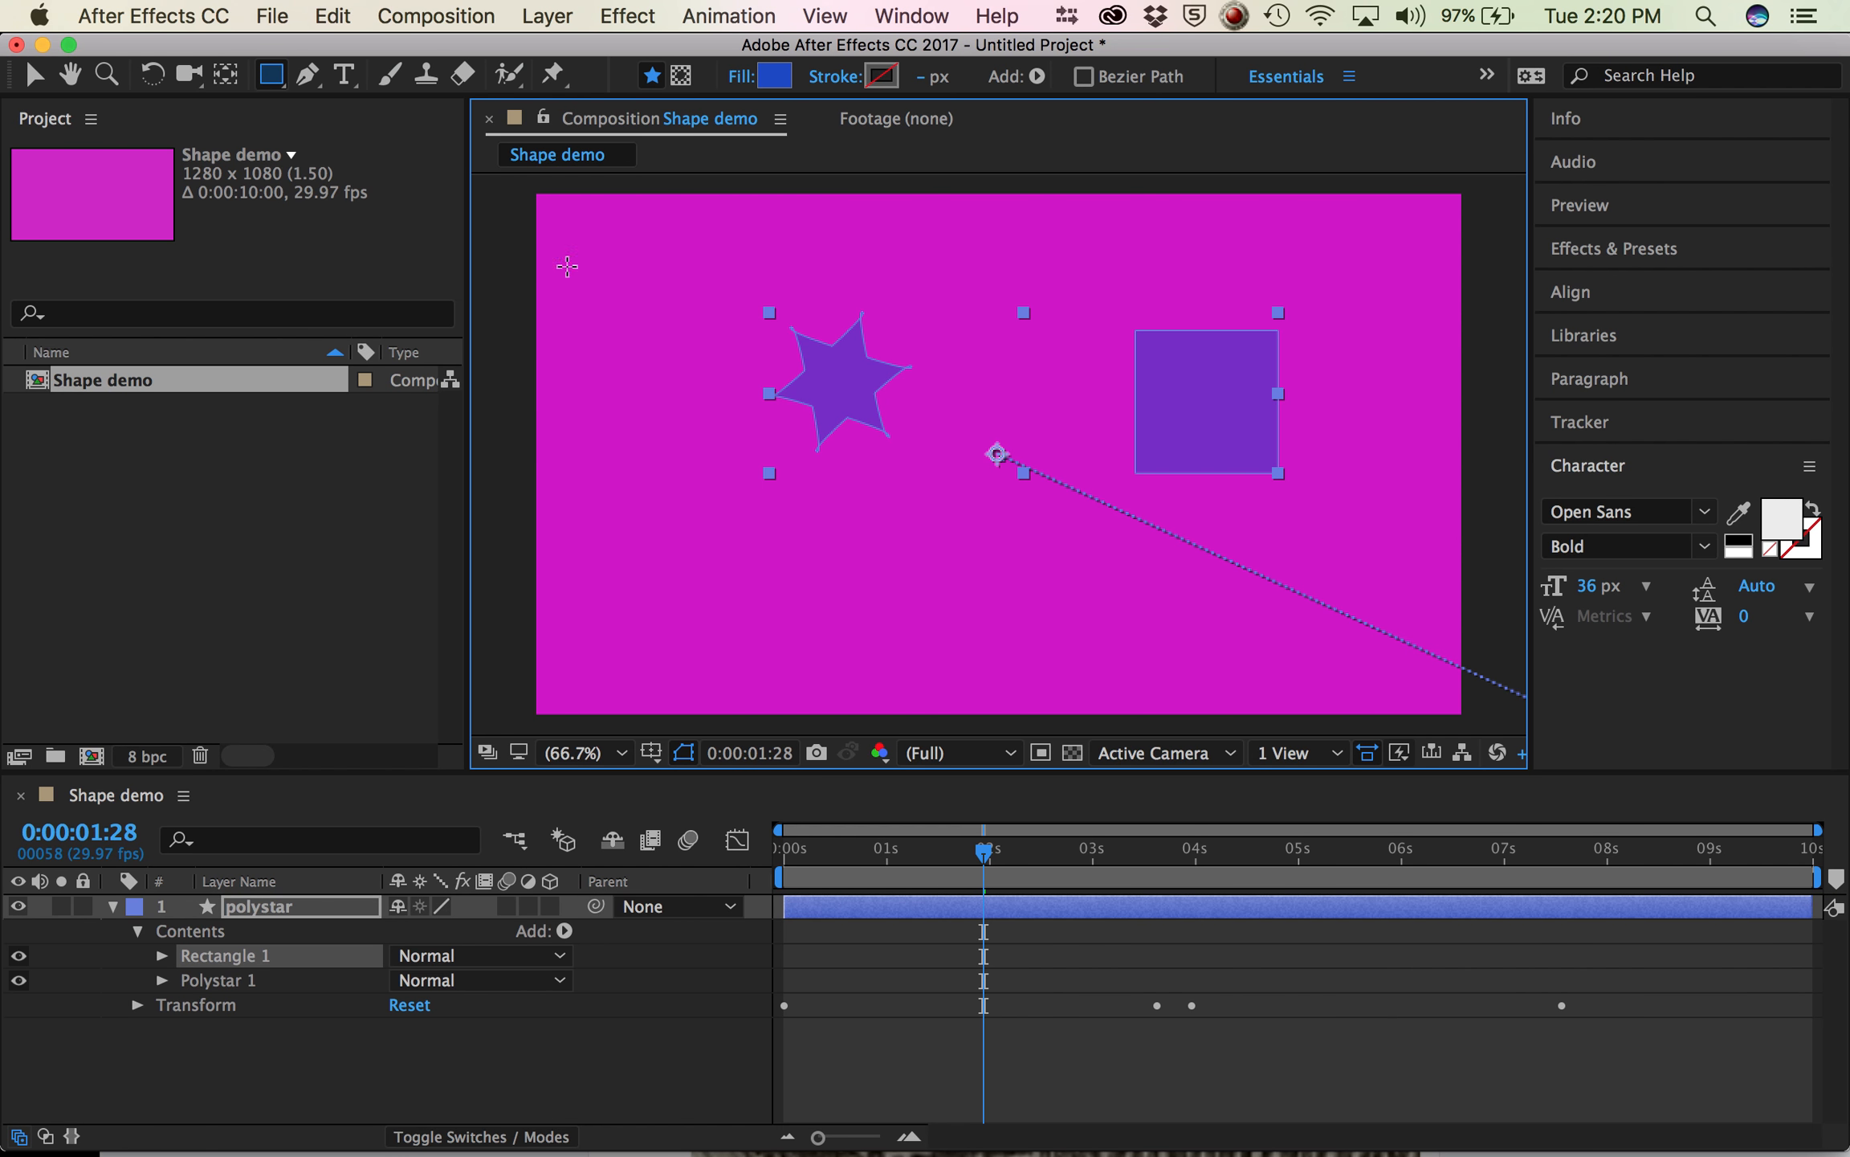
# - Draw a pentagon in the polystar layer with the Polygon tool, below and to the left of the star
pyautogui.click(271, 87)
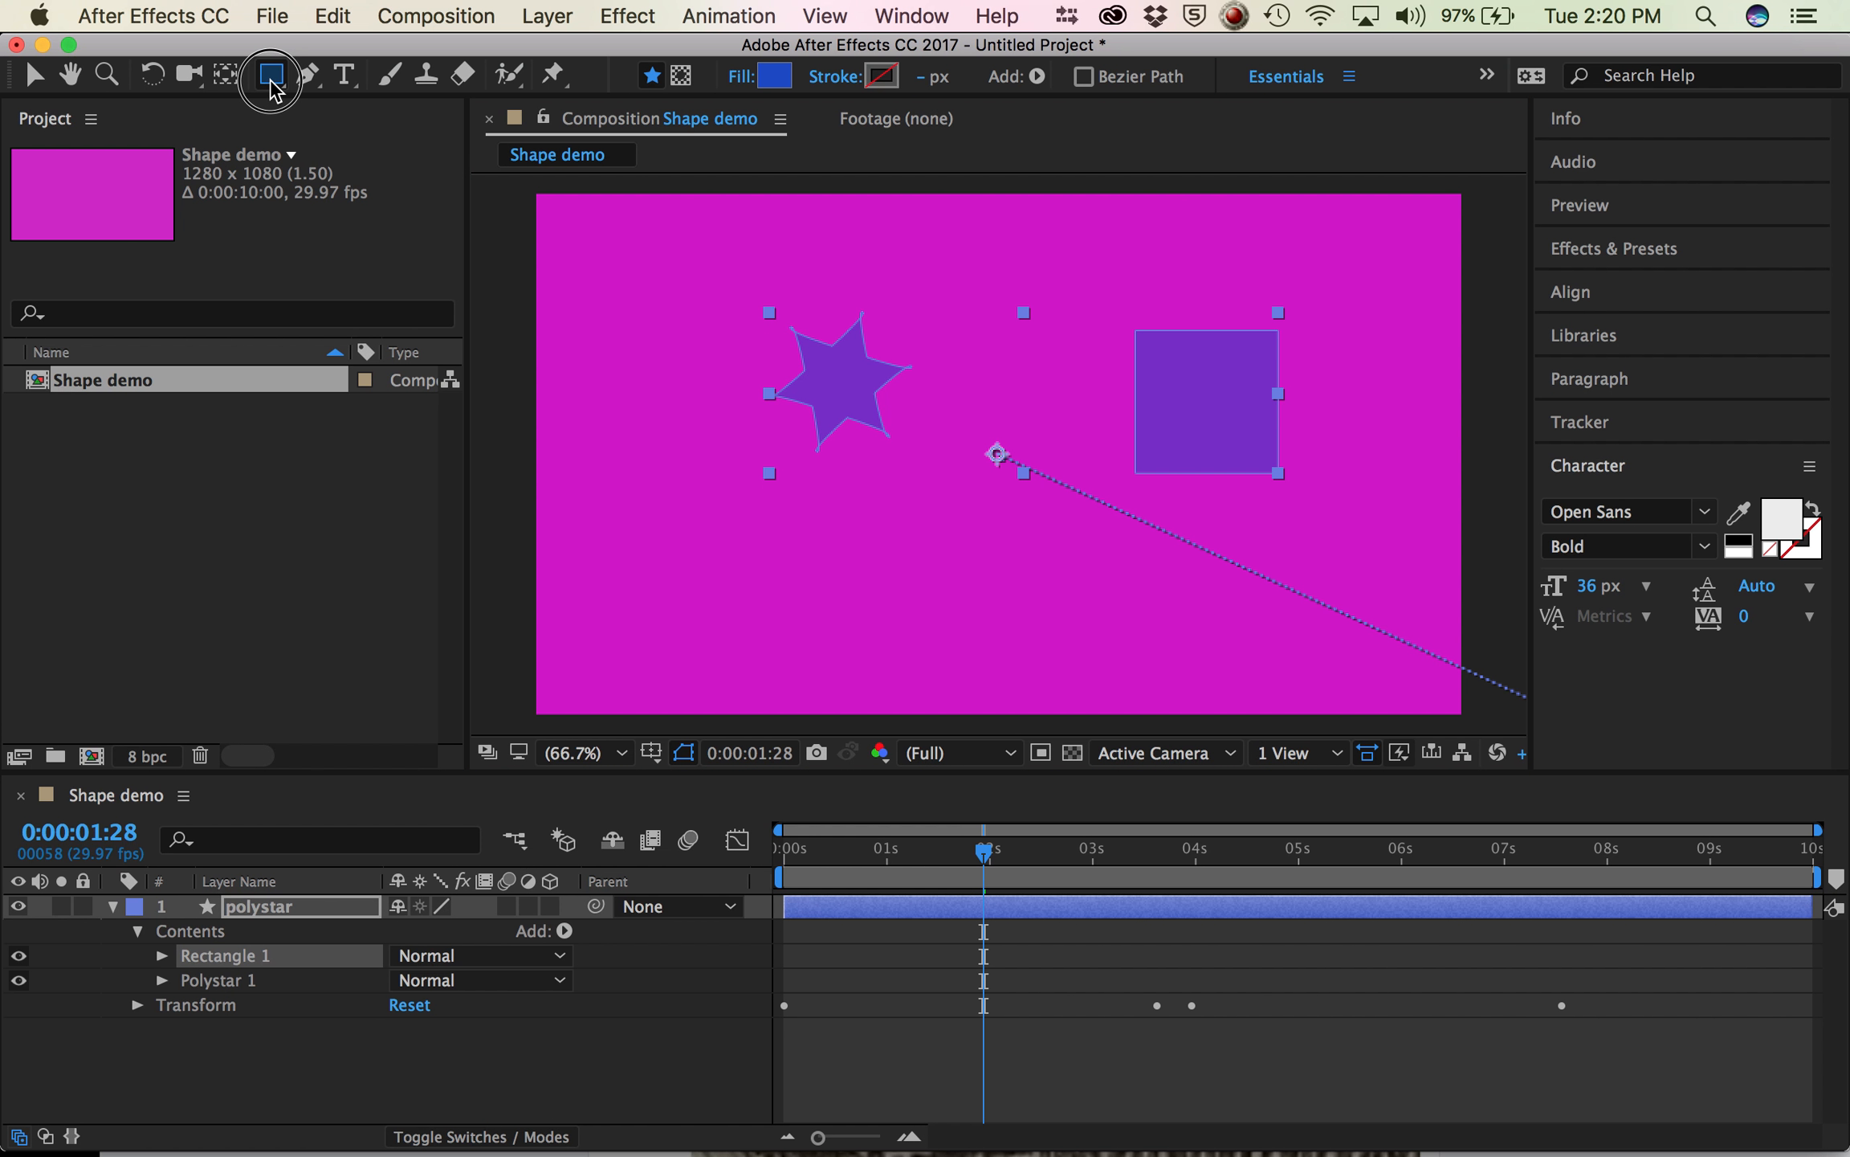
pyautogui.click(271, 81)
pyautogui.click(280, 85)
pyautogui.moveTo(281, 84); pyautogui.dragTo(341, 171)
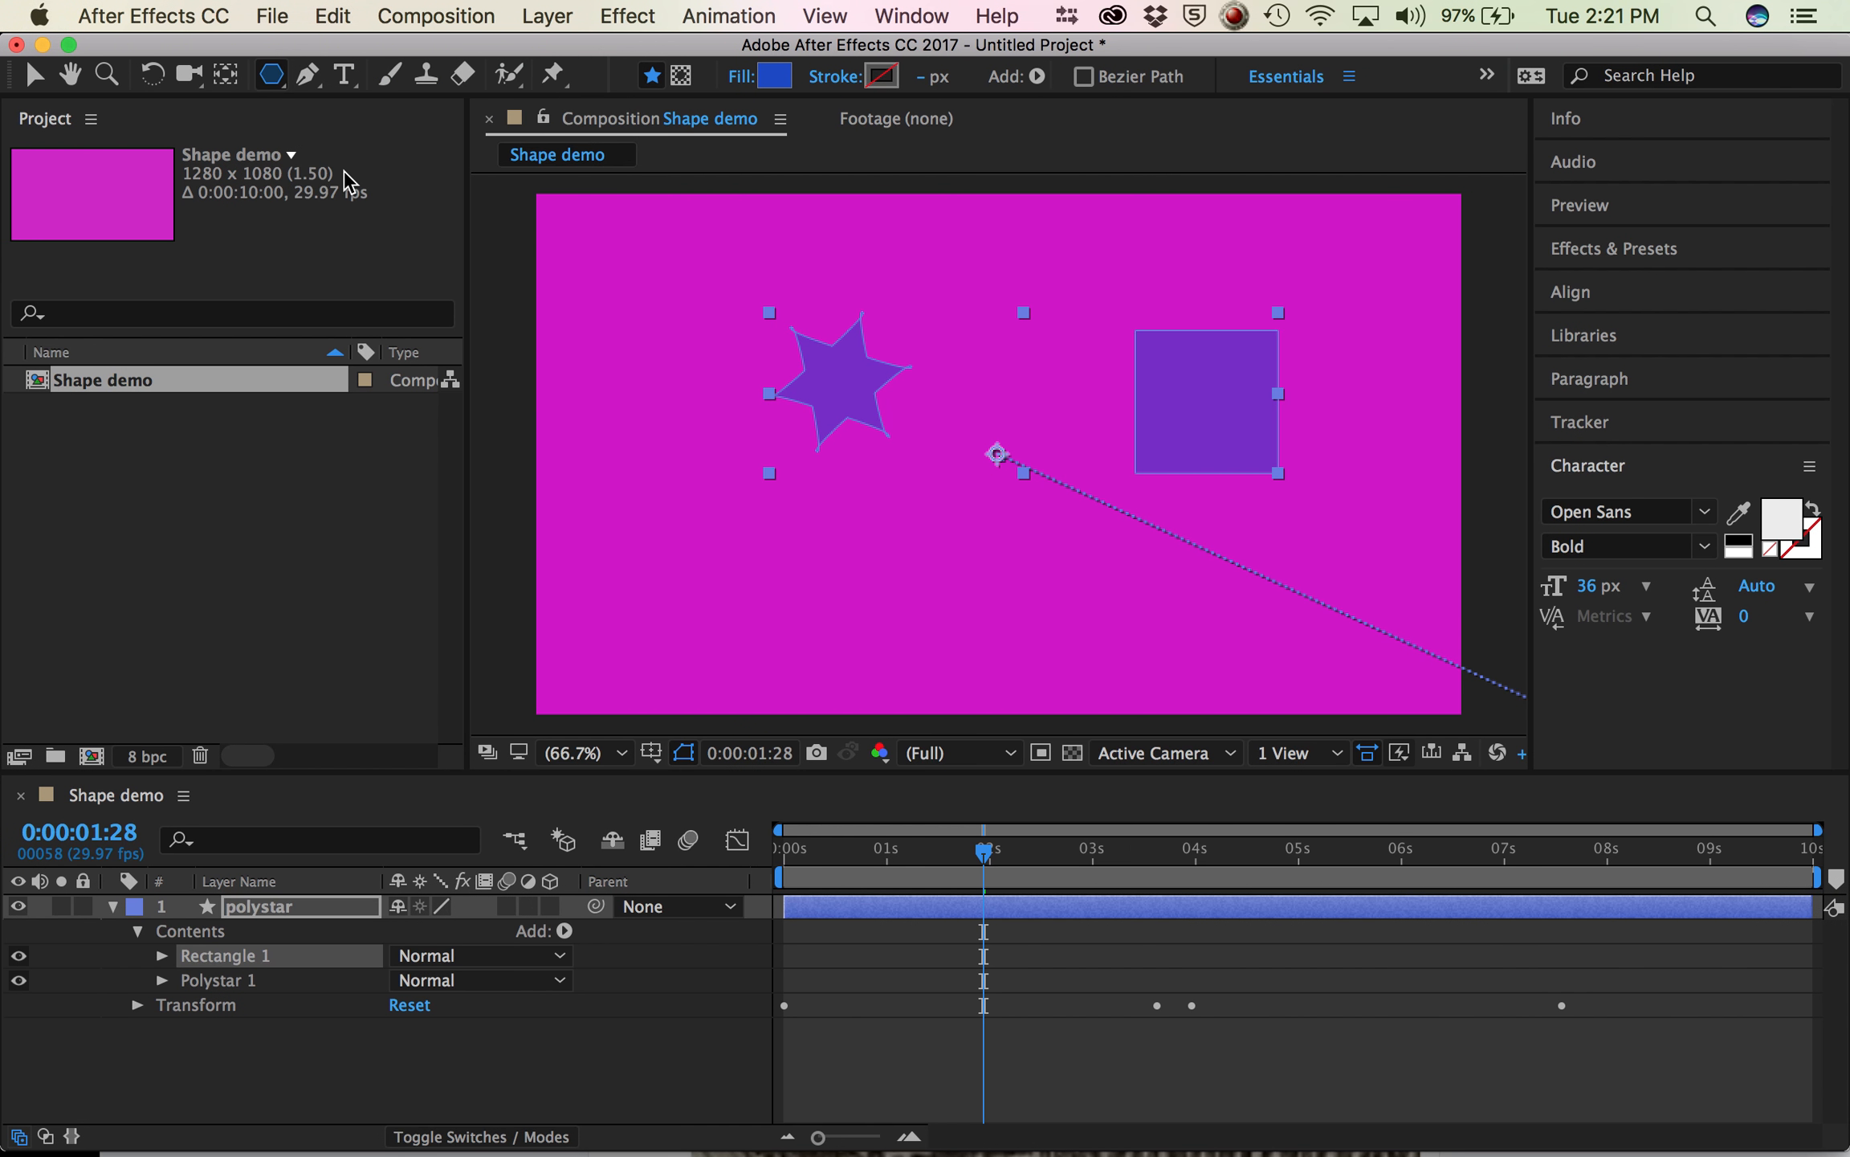
pyautogui.click(671, 524)
pyautogui.moveTo(671, 525); pyautogui.dragTo(727, 560)
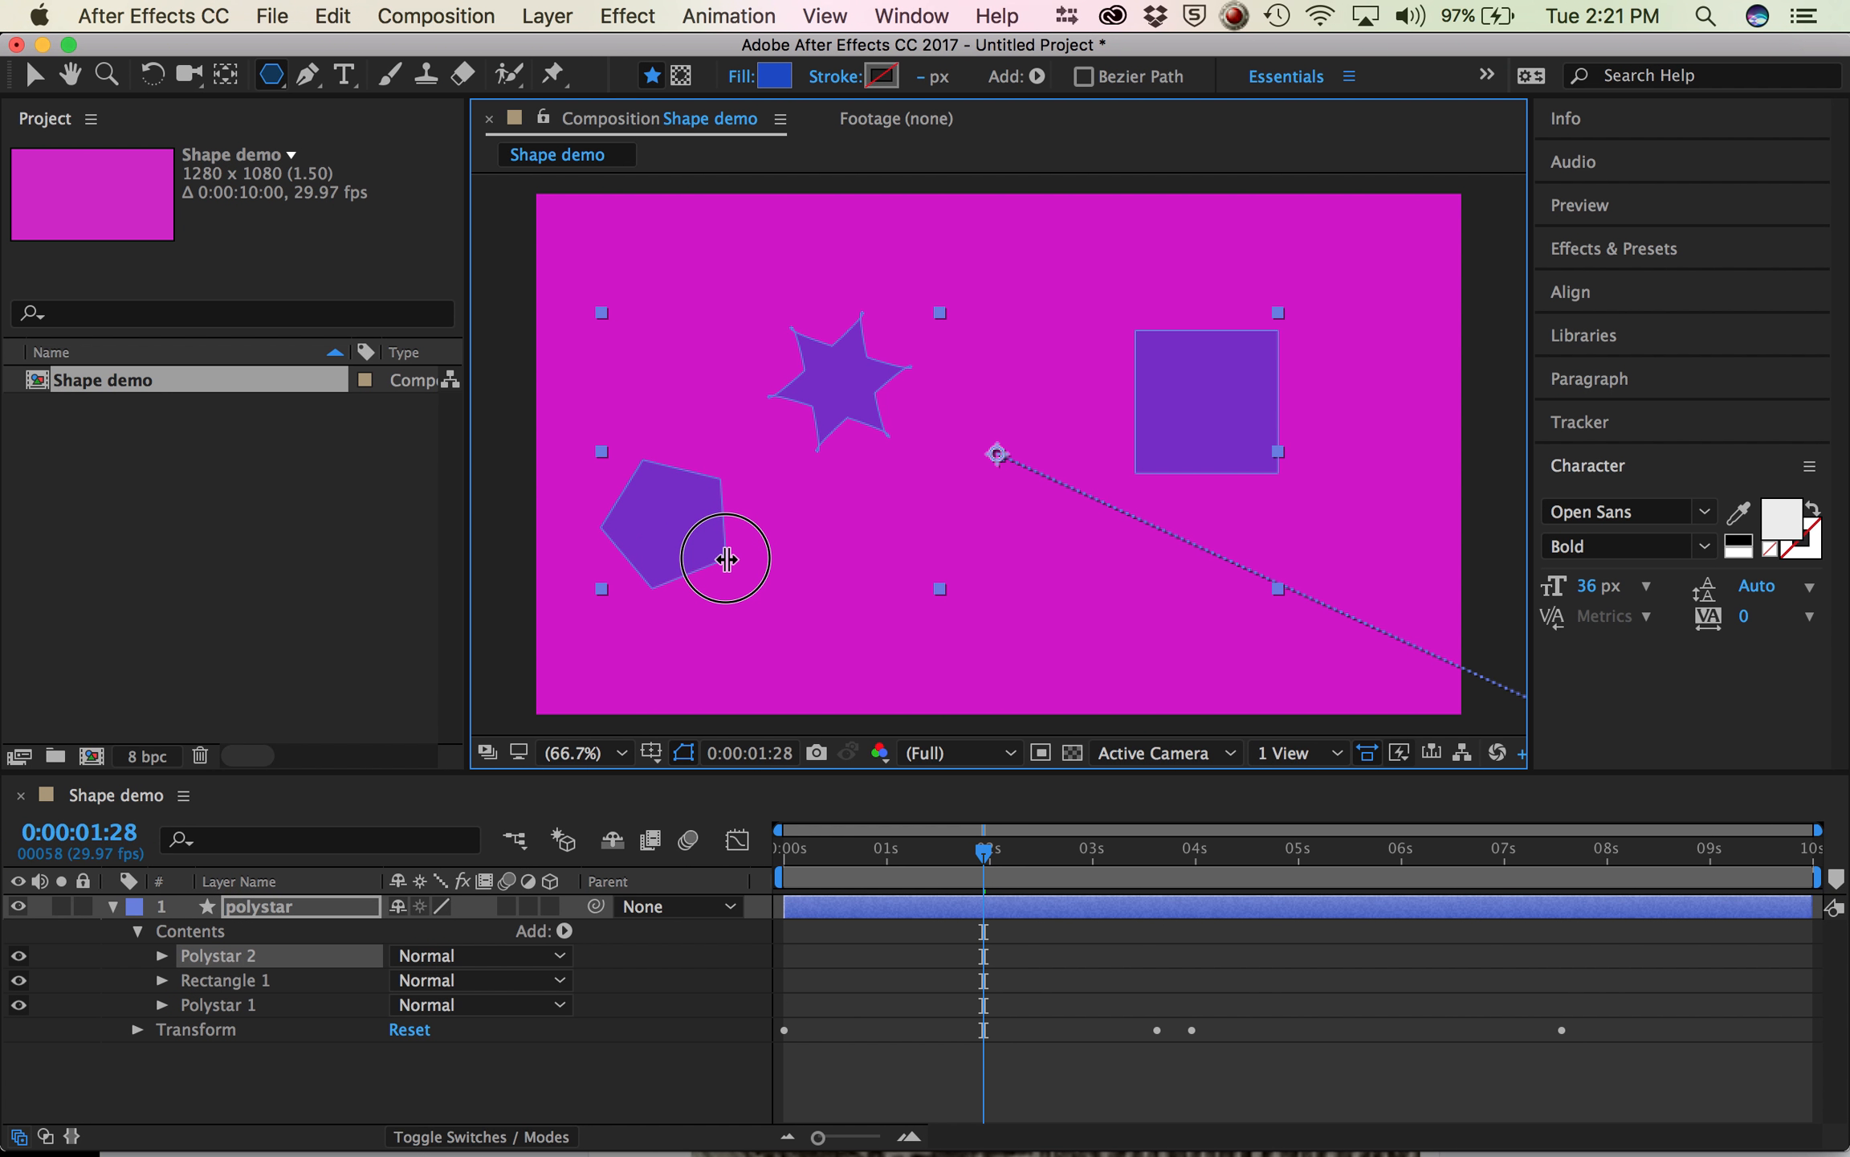
# - Reduce the new polygon's sides to a triangle, and increase them to eight before finishing the shape
pyautogui.press('Down')
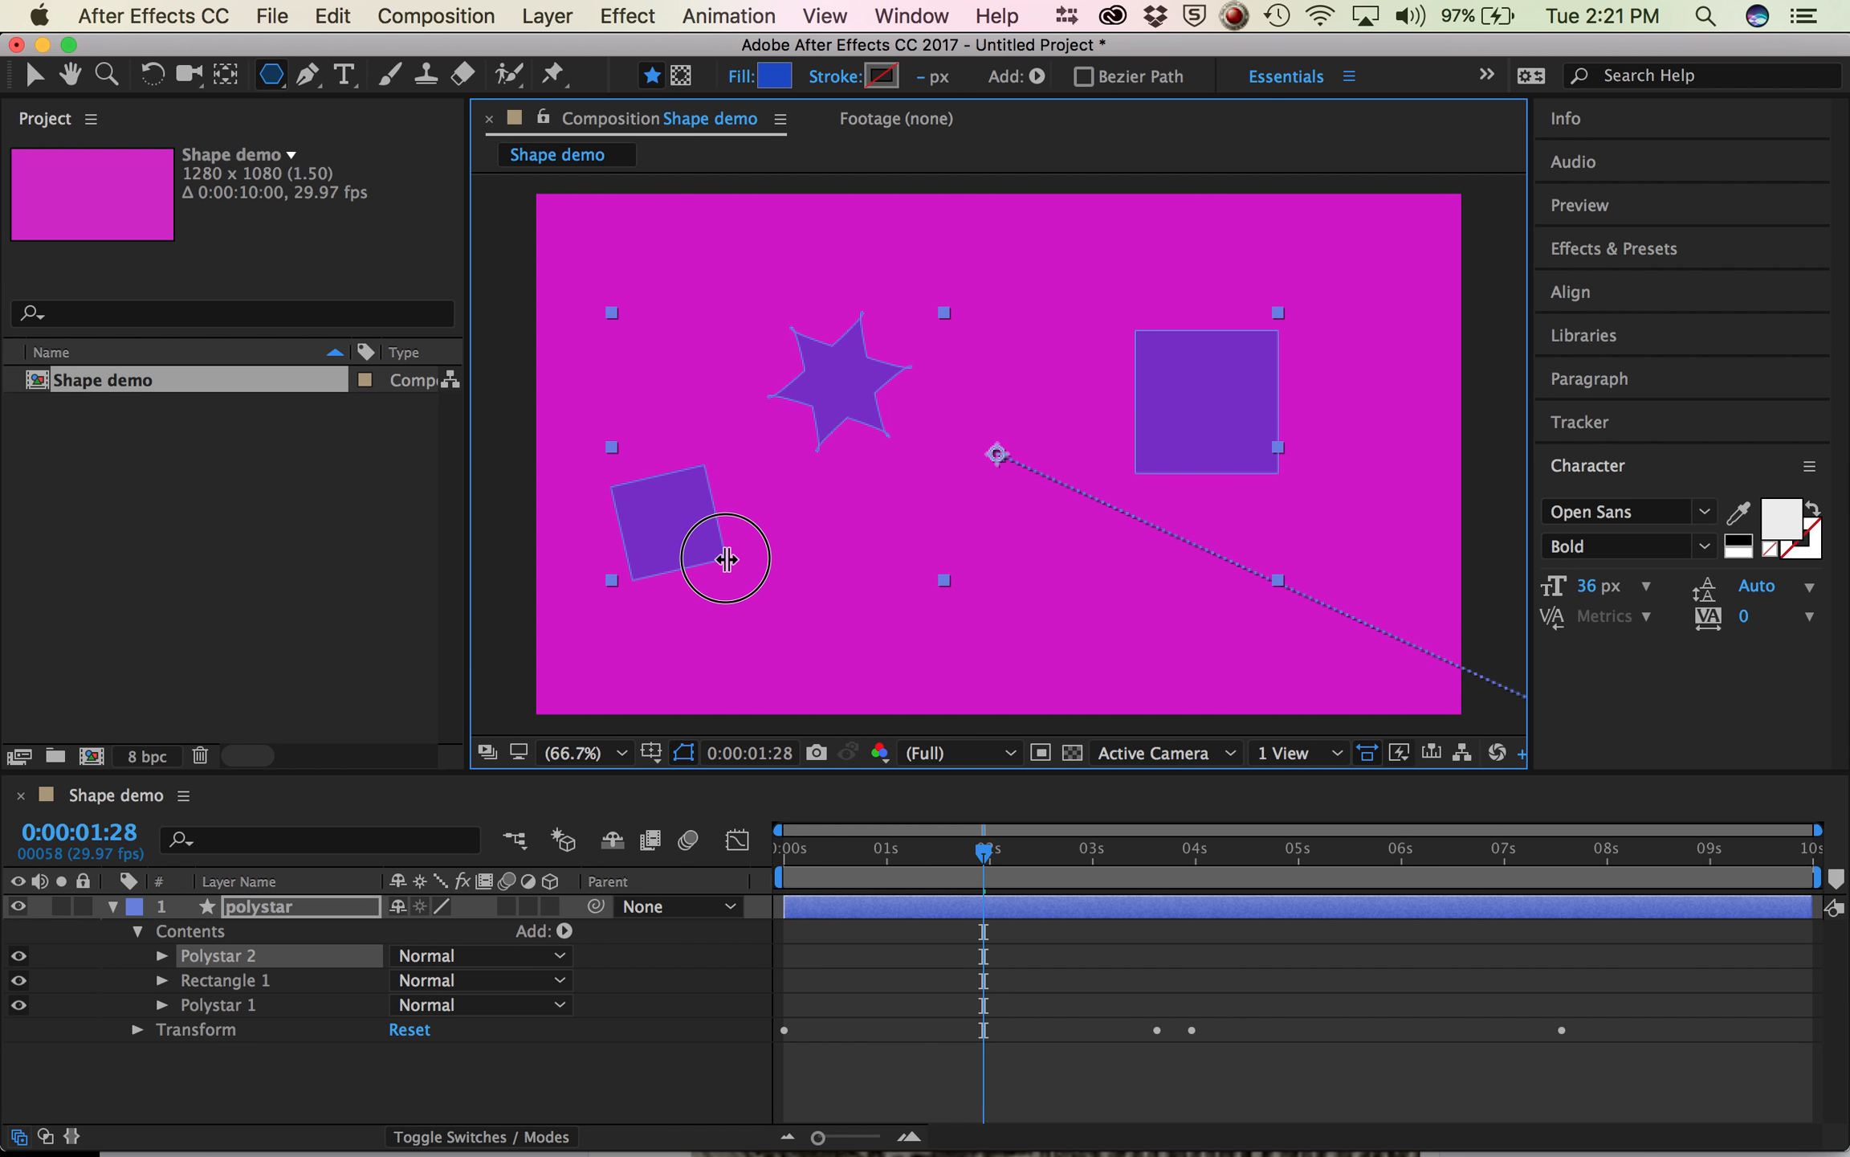
pyautogui.press('Down')
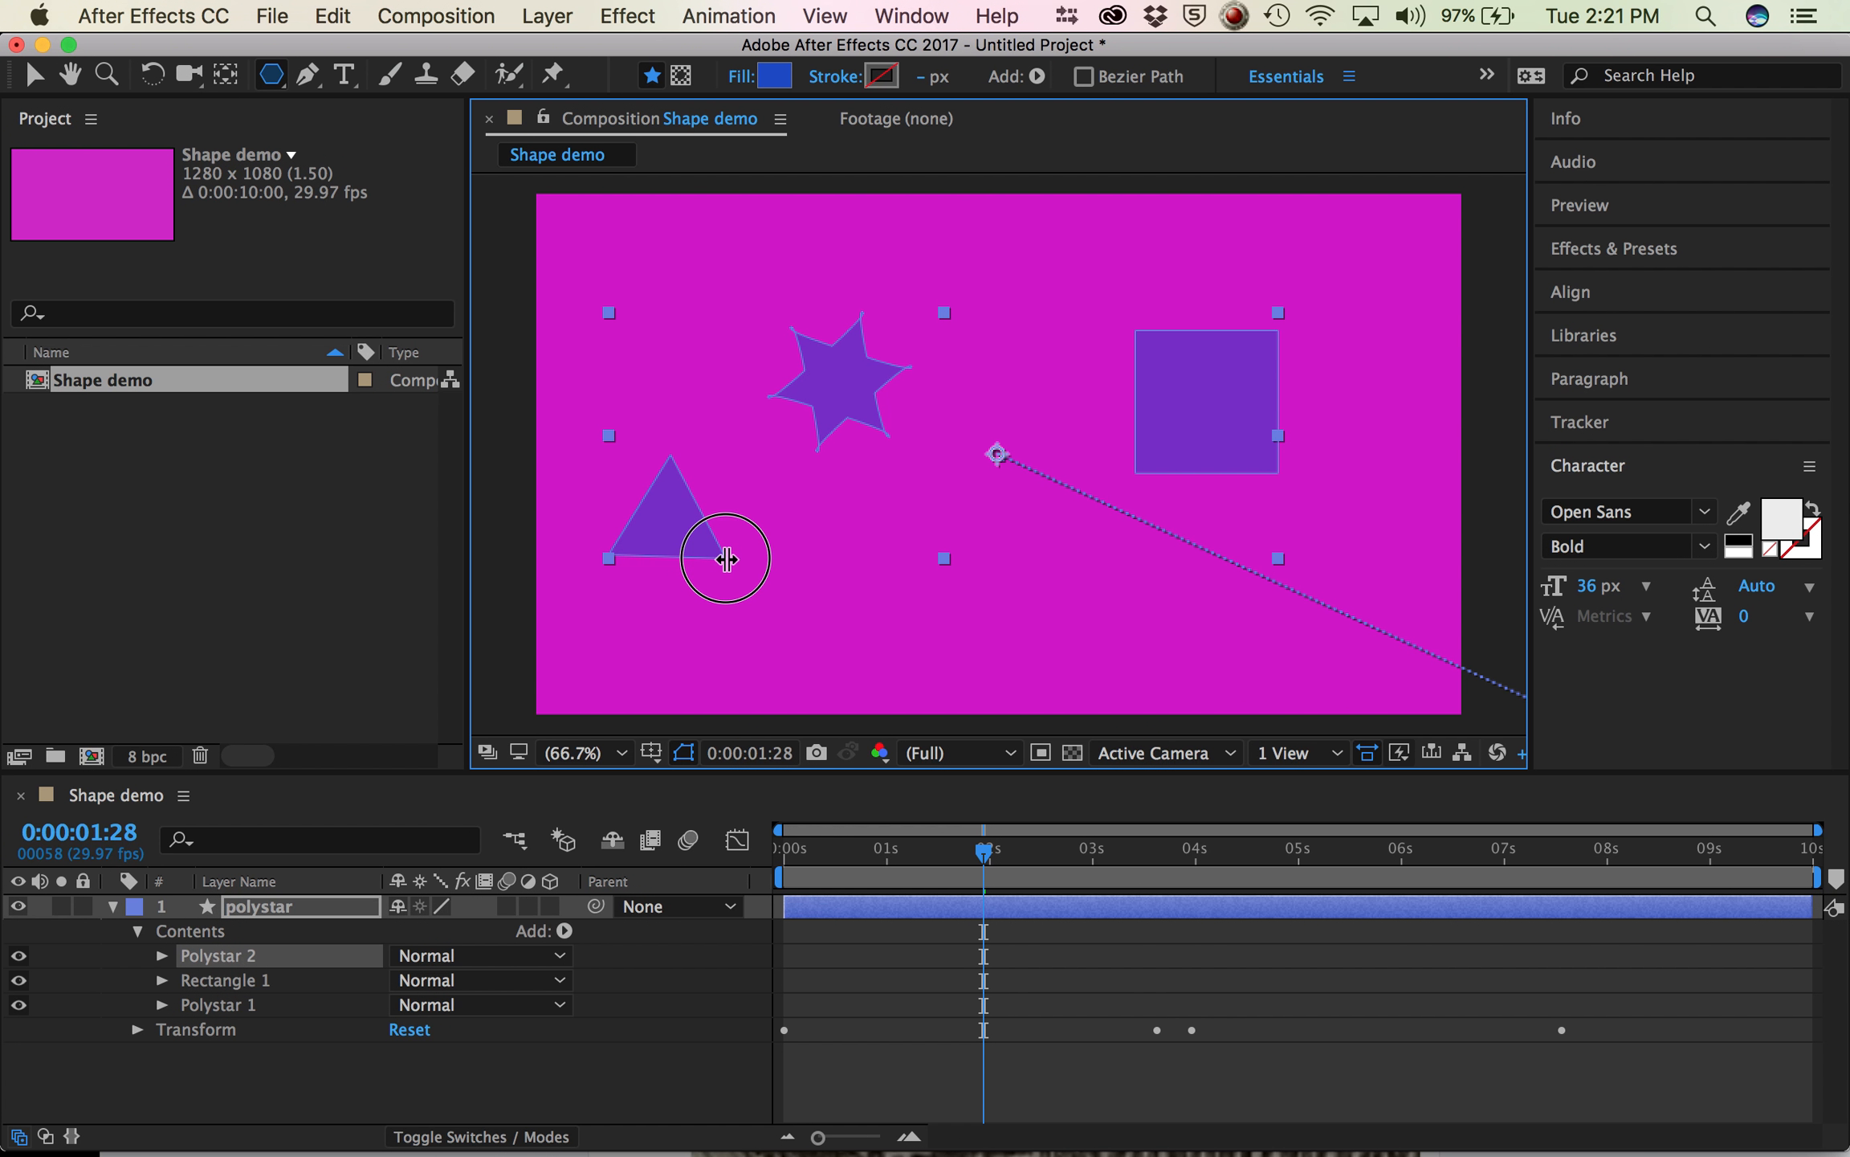
pyautogui.press('Up')
pyautogui.press('Up')
pyautogui.press('Up')
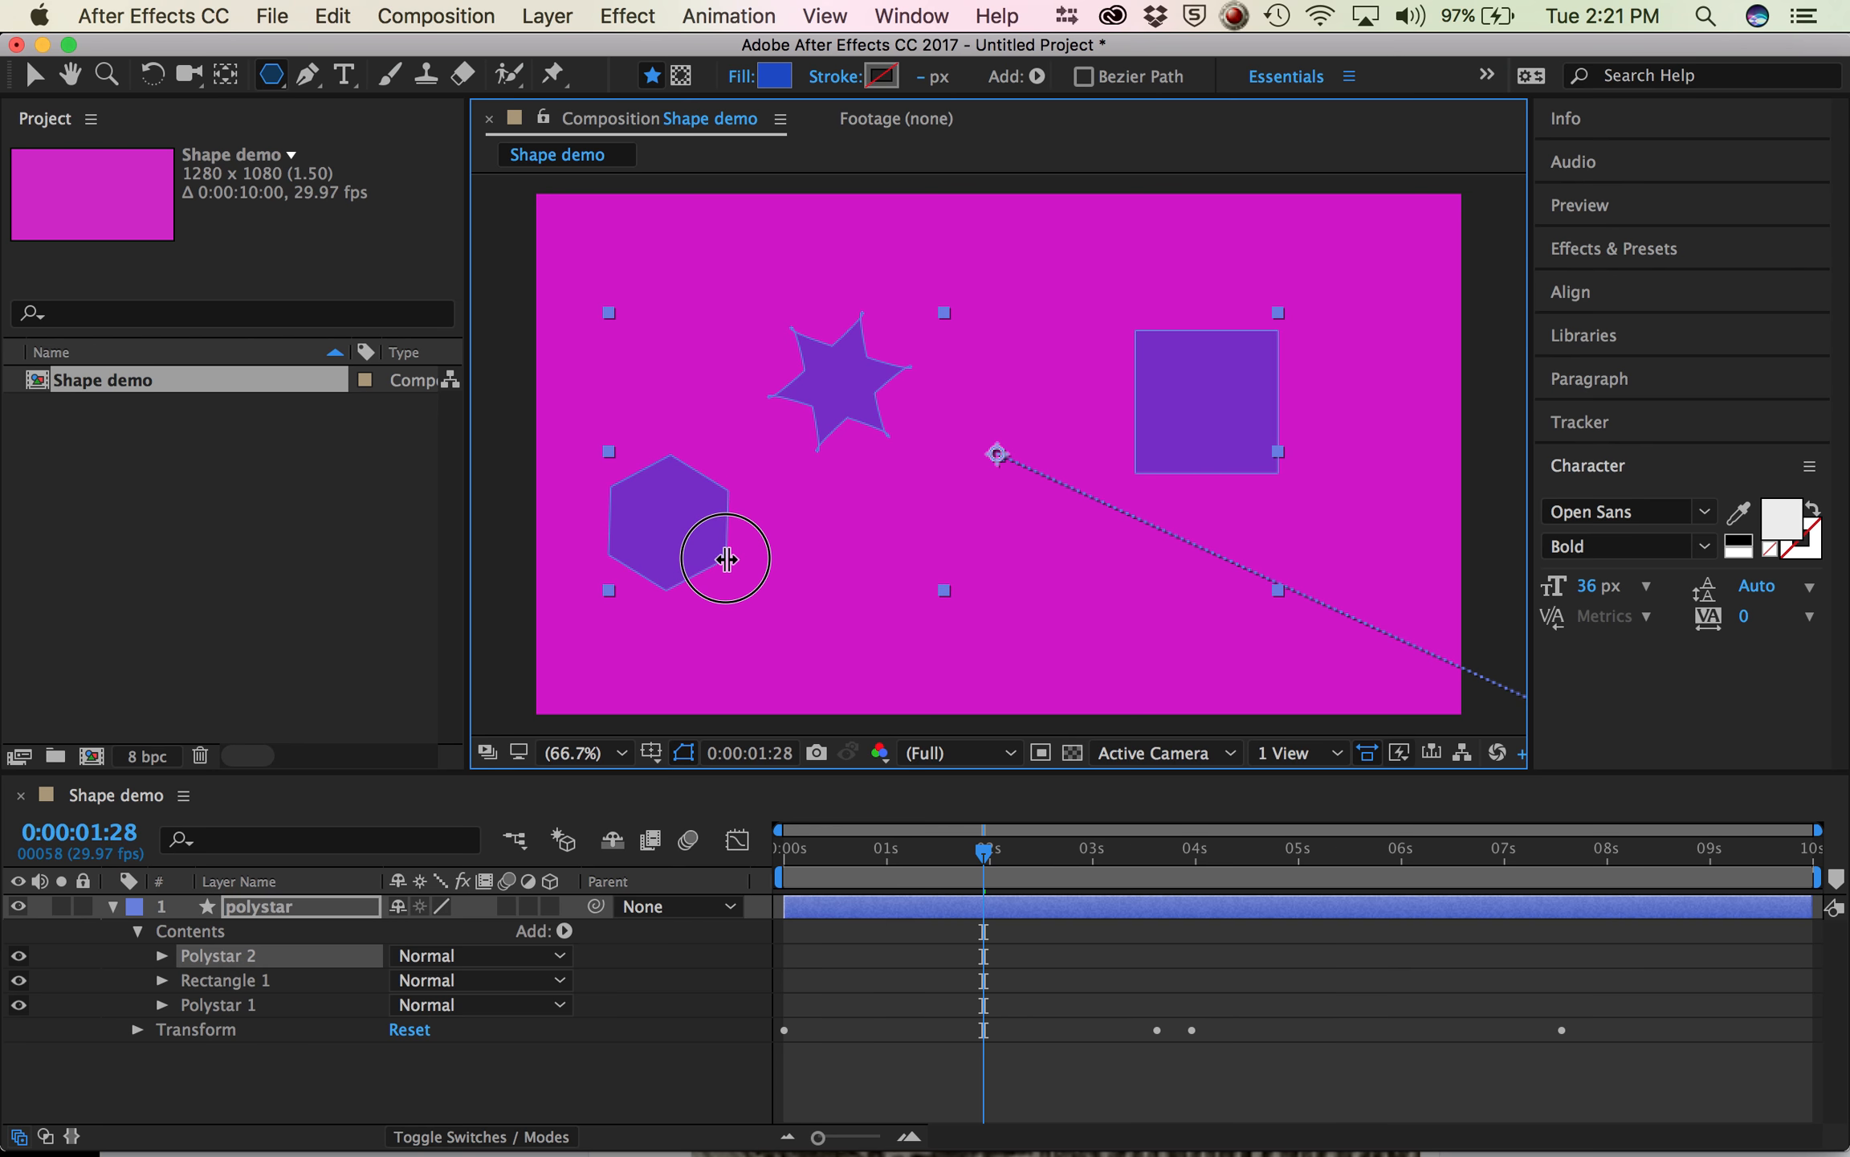
pyautogui.press('Up')
pyautogui.moveTo(727, 560); pyautogui.dragTo(726, 558)
pyautogui.press('Up')
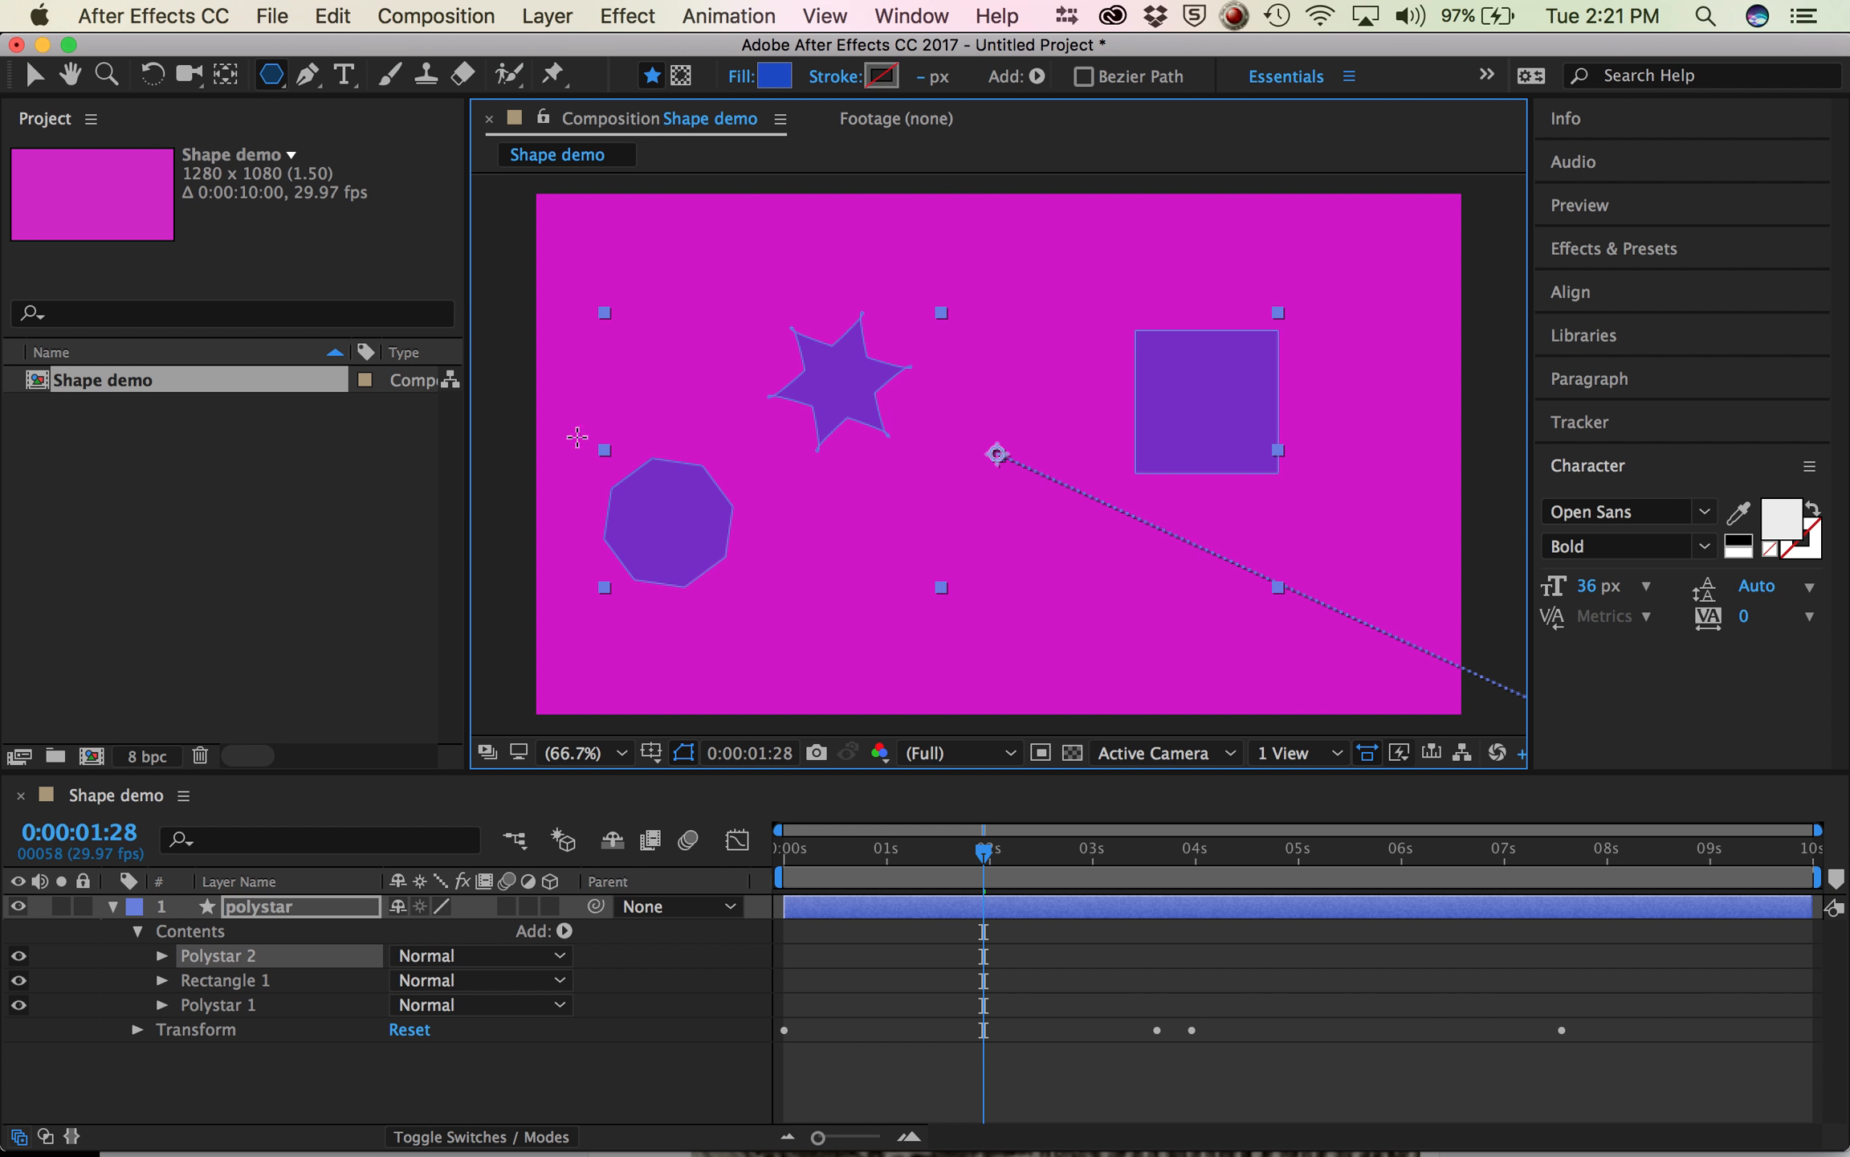
# - Bring up the choice of shape tools to replace the Polygon tool
pyautogui.click(271, 76)
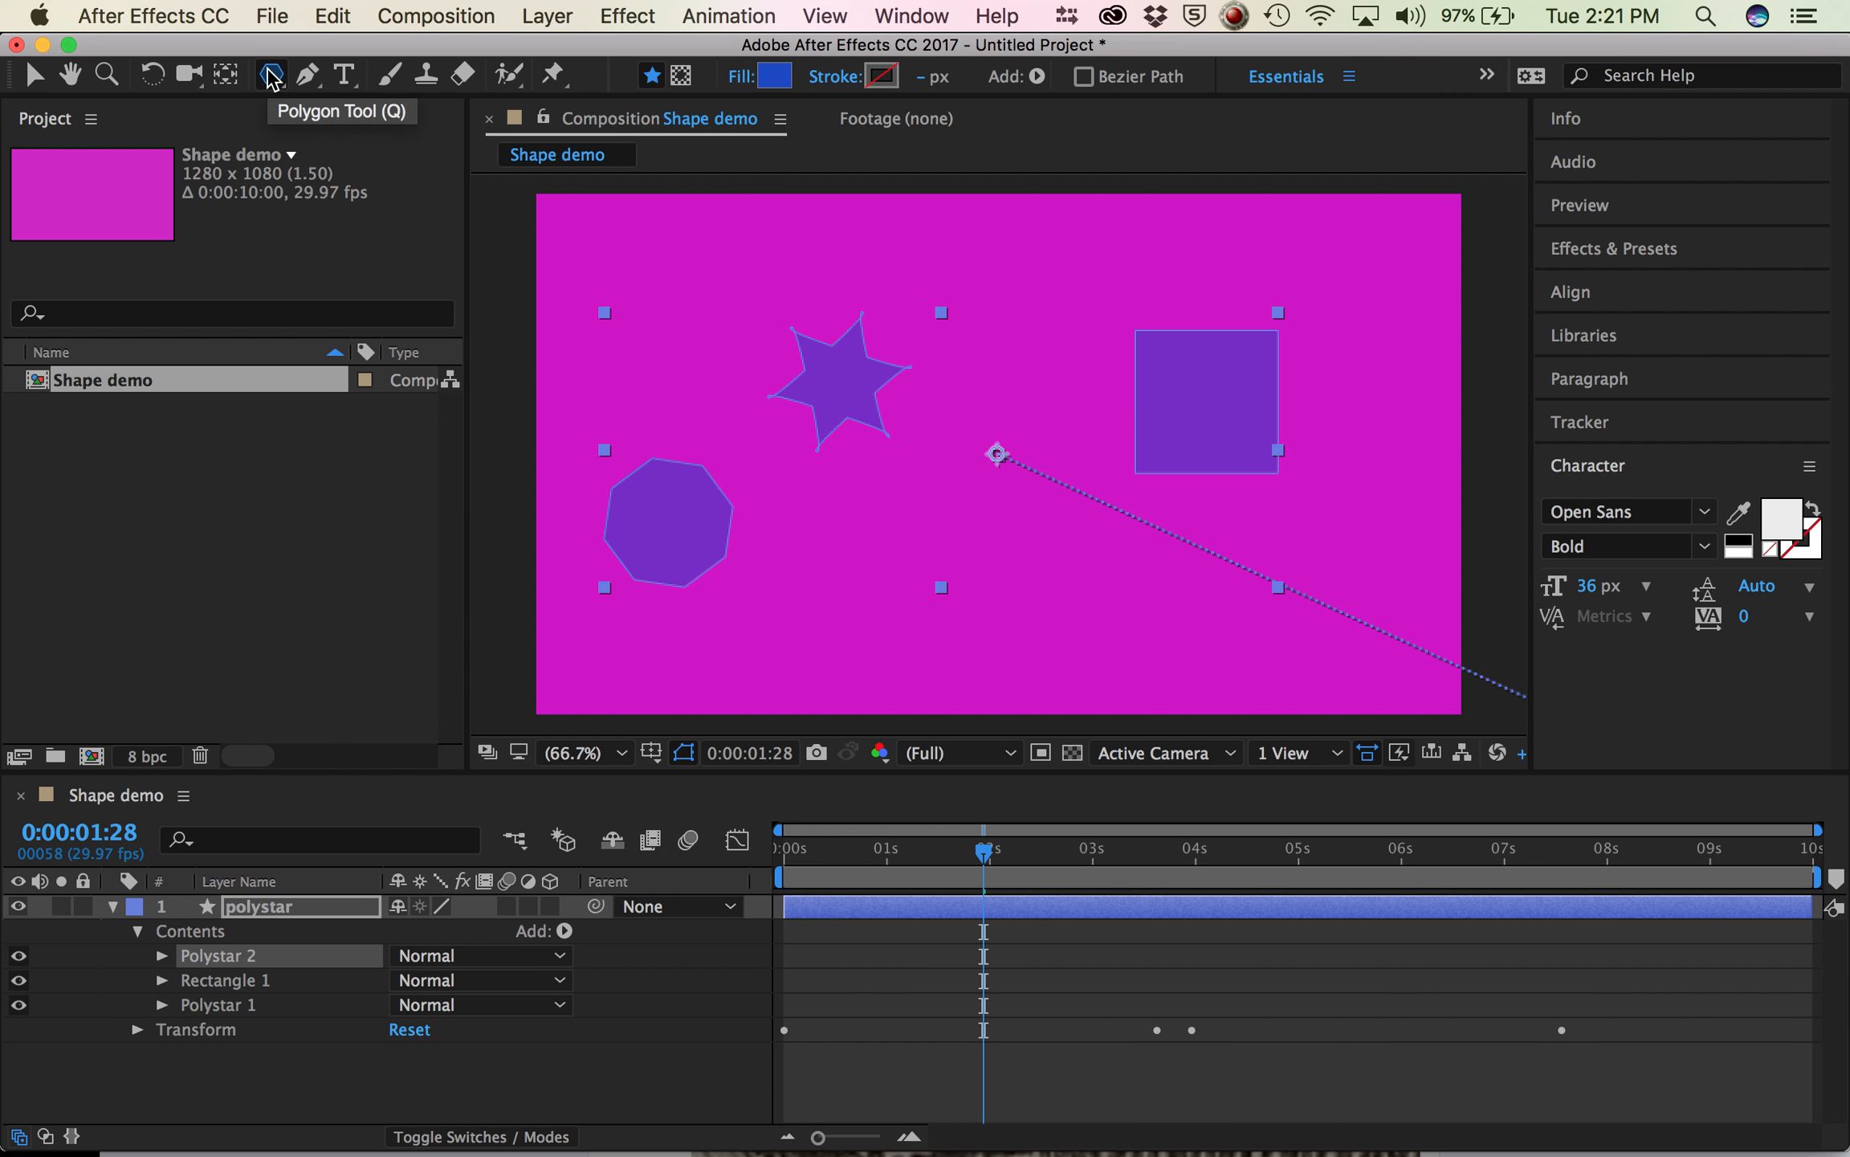